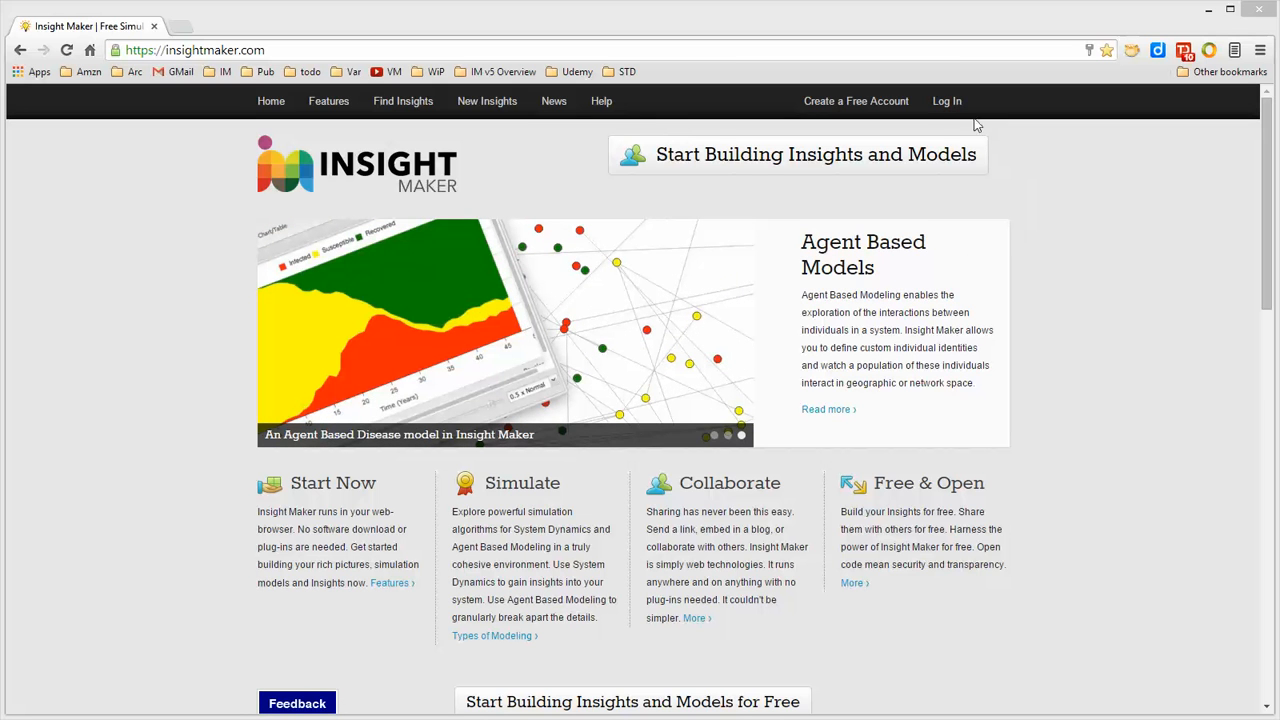
Log in with the prefilled account credentials and create a new insight, clearing the demo model from it
{"action": "left_click", "coordinate": [947, 103]}
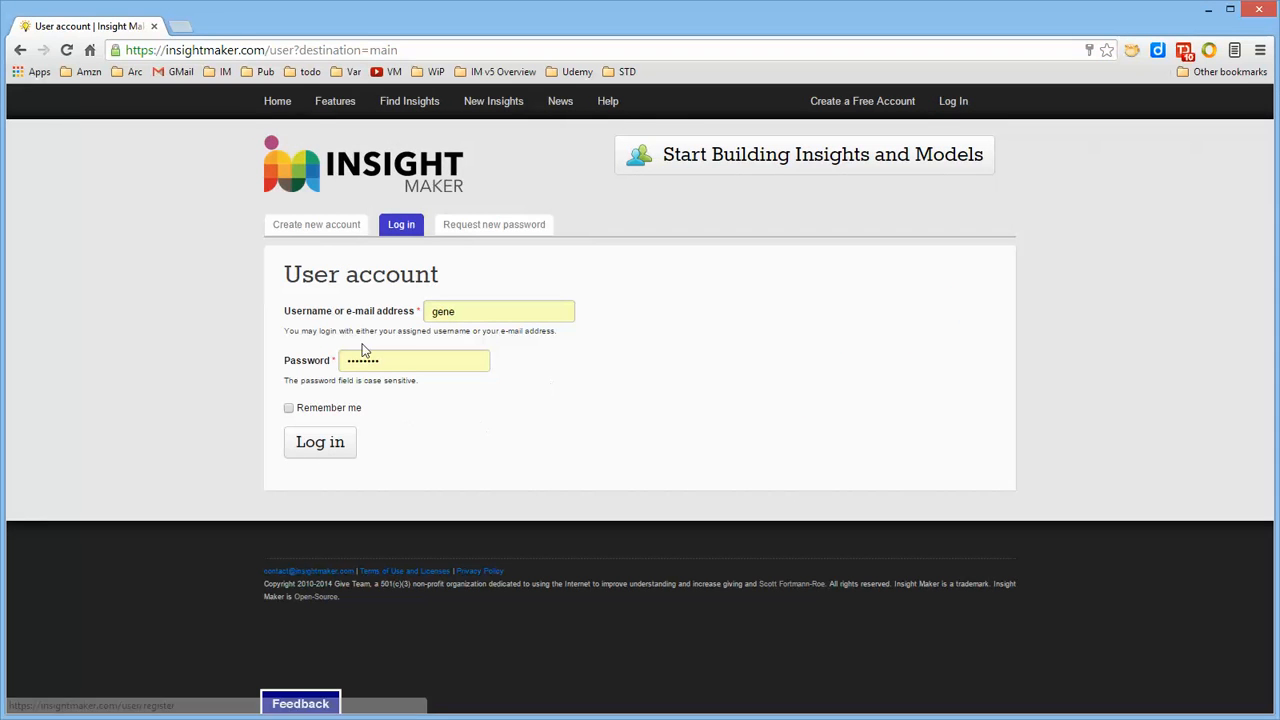
{"action": "left_click", "coordinate": [320, 443]}
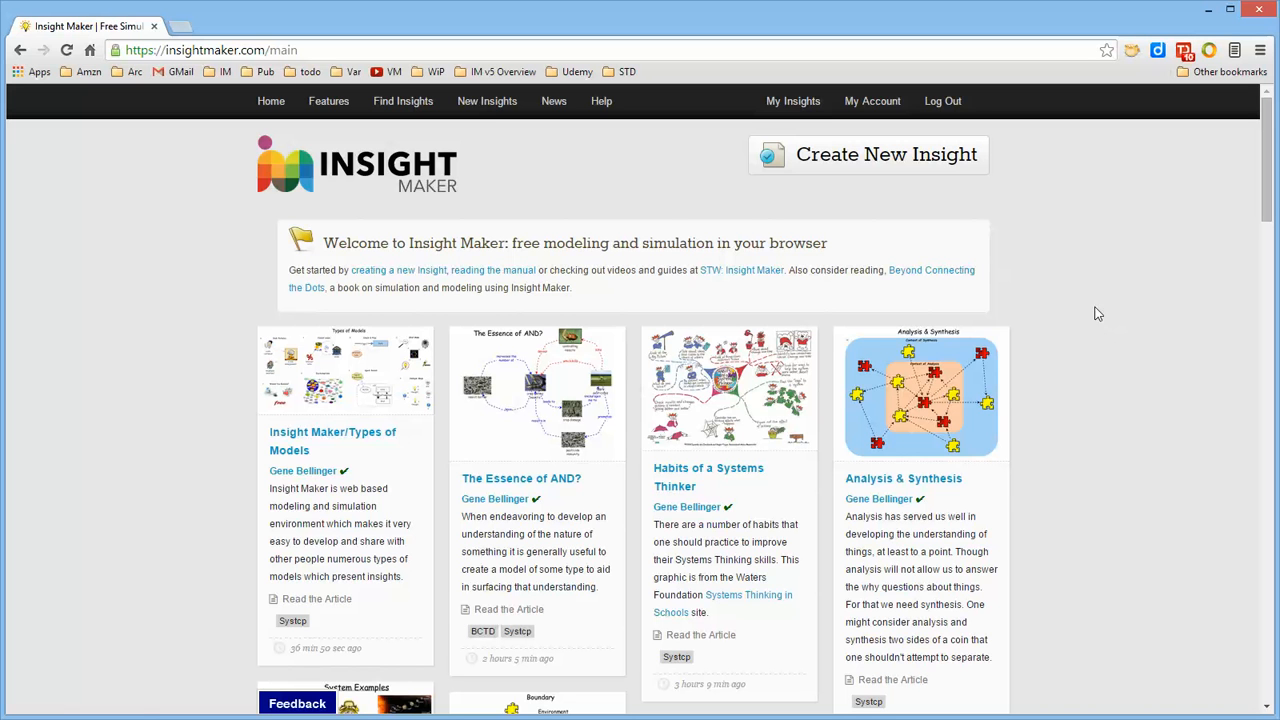
{"action": "left_click", "coordinate": [866, 158]}
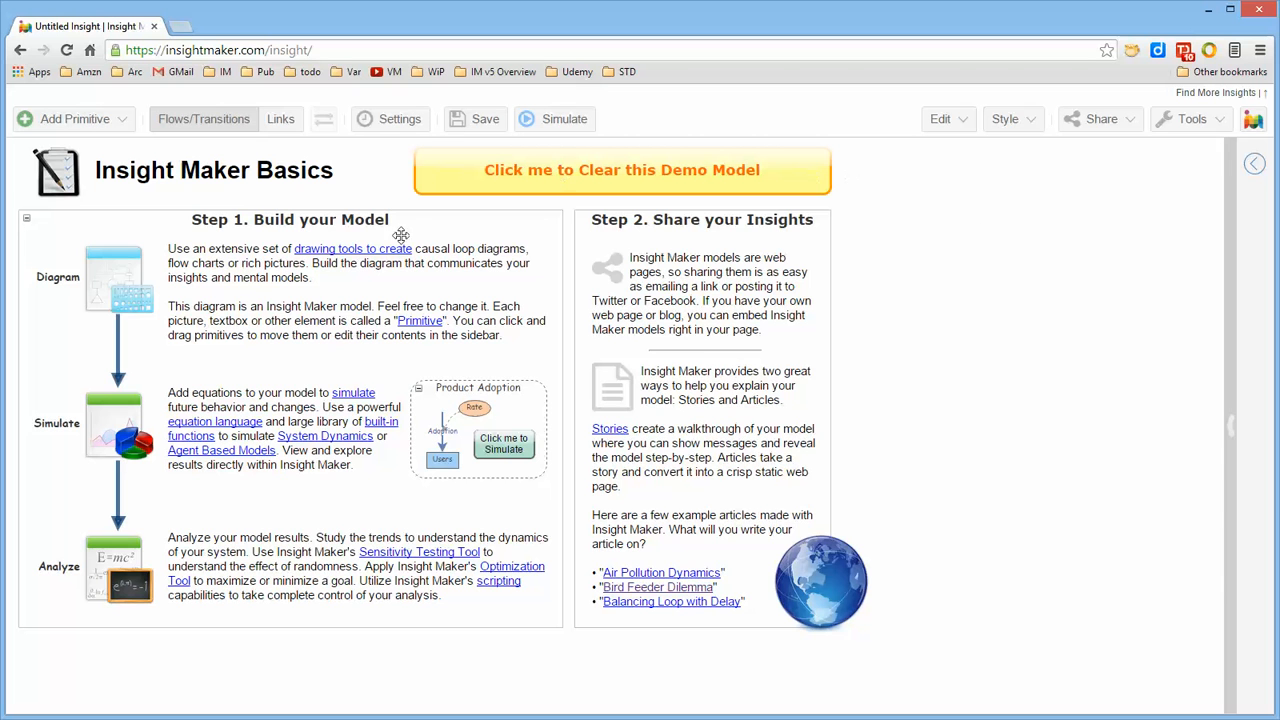
{"action": "left_click", "coordinate": [614, 172]}
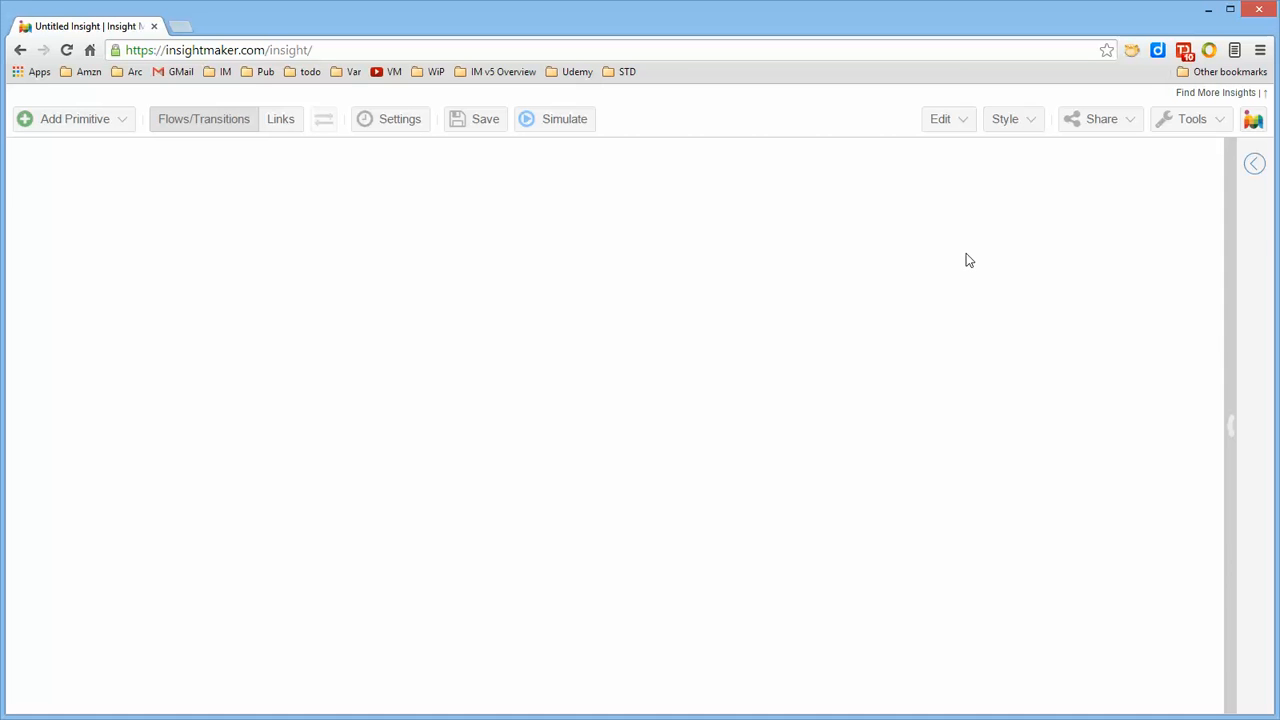
{"action": "left_click", "coordinate": [1252, 168]}
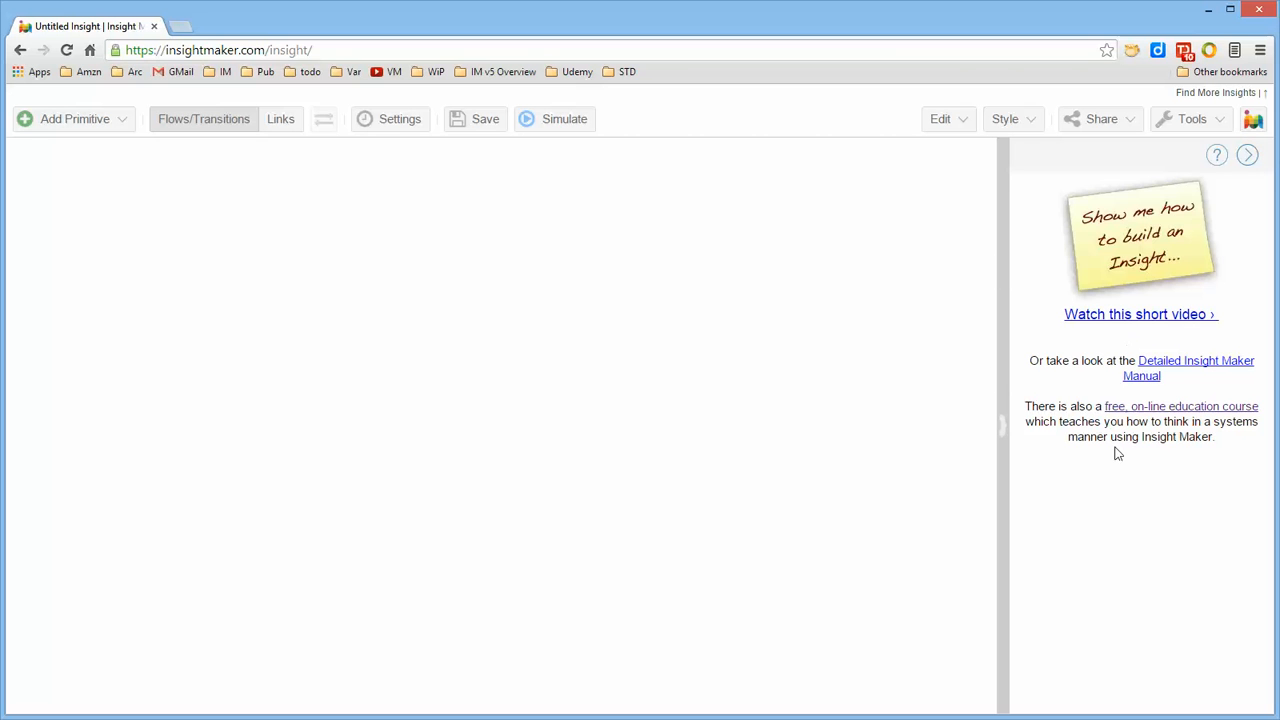
{"action": "left_click", "coordinate": [1251, 157]}
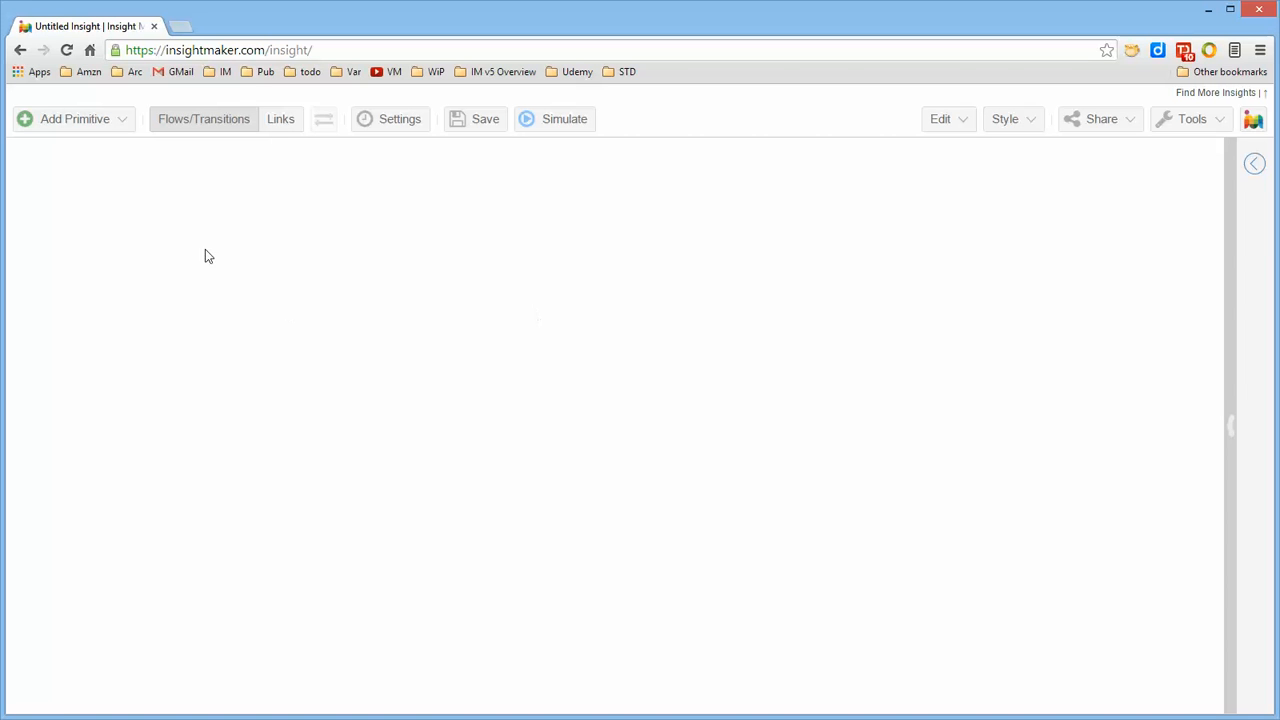
Add a variable primitive to the empty canvas and name it Tom
{"action": "left_click", "coordinate": [93, 120]}
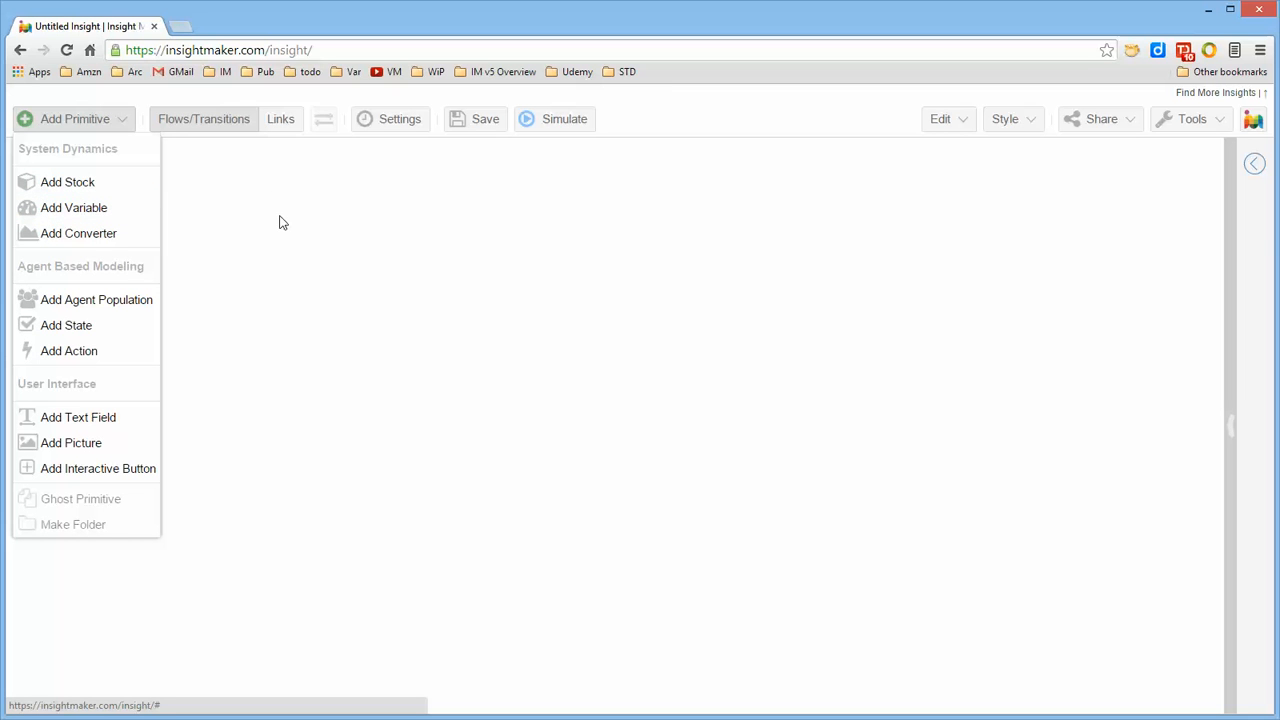
{"action": "left_click", "coordinate": [95, 212]}
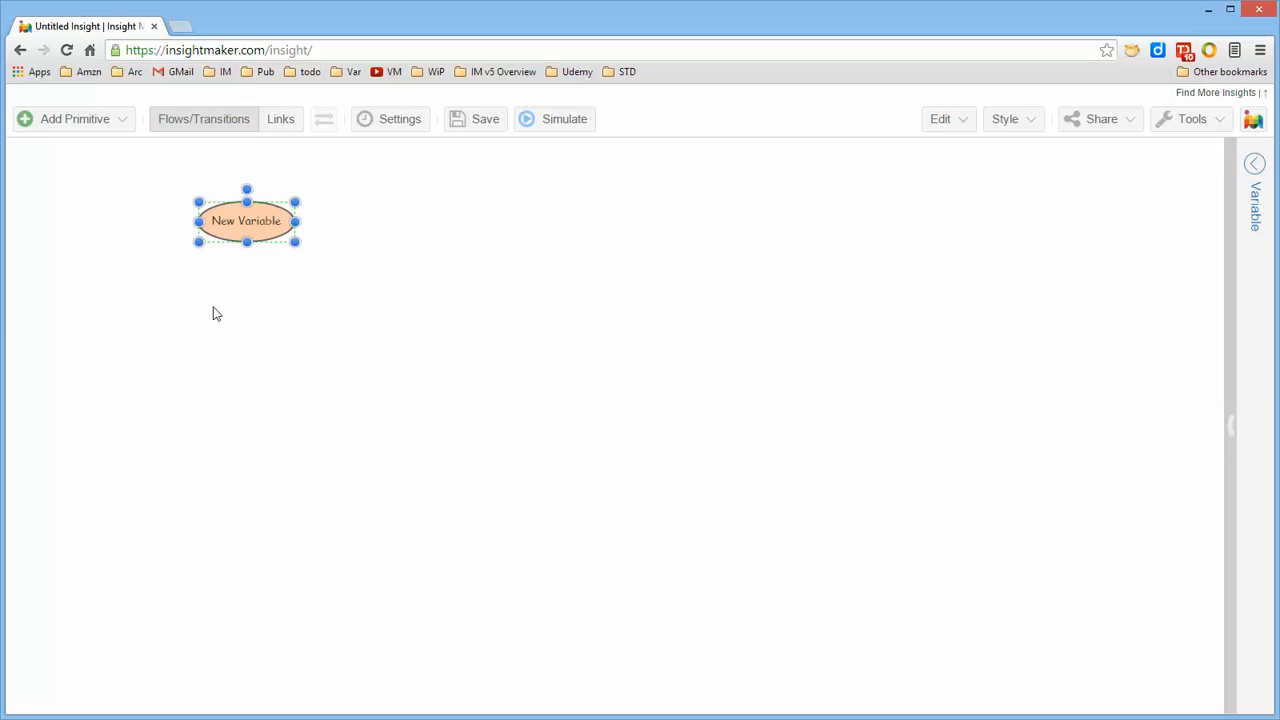
{"action": "double_click", "coordinate": [253, 224]}
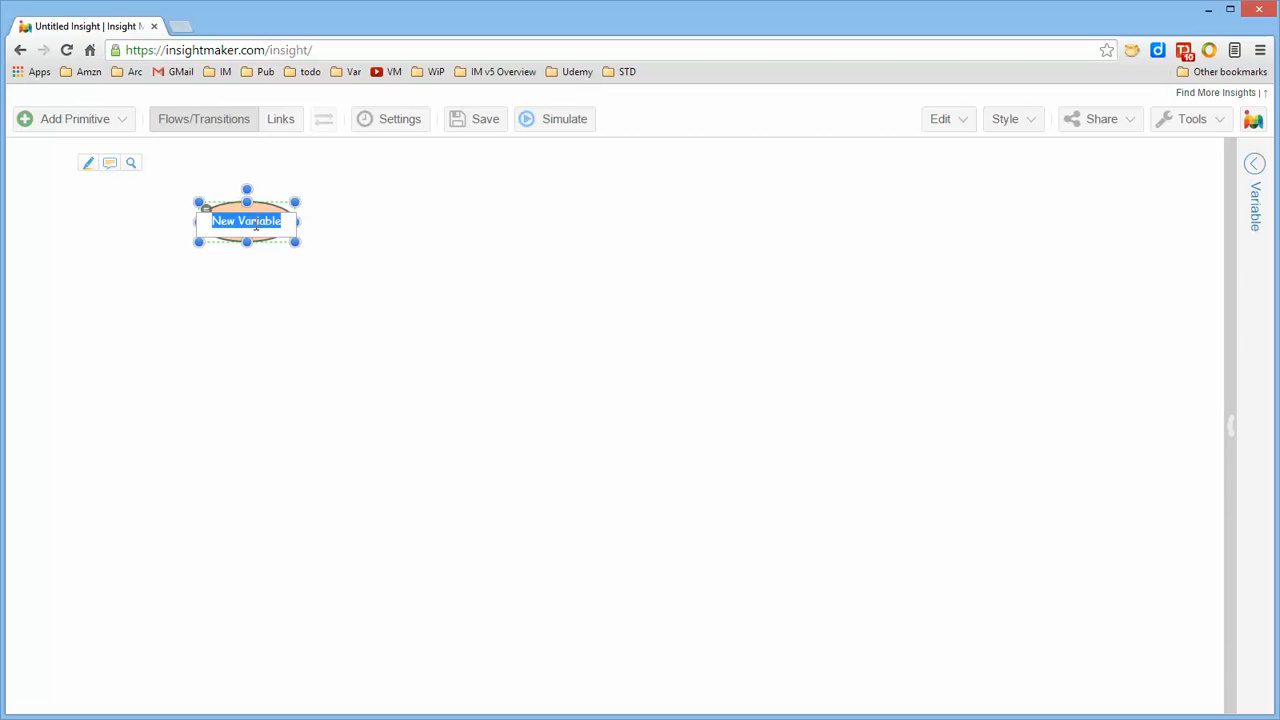
{"action": "type", "text": "Ton"}
{"action": "left_click", "coordinate": [323, 317]}
{"action": "left_click", "coordinate": [266, 236]}
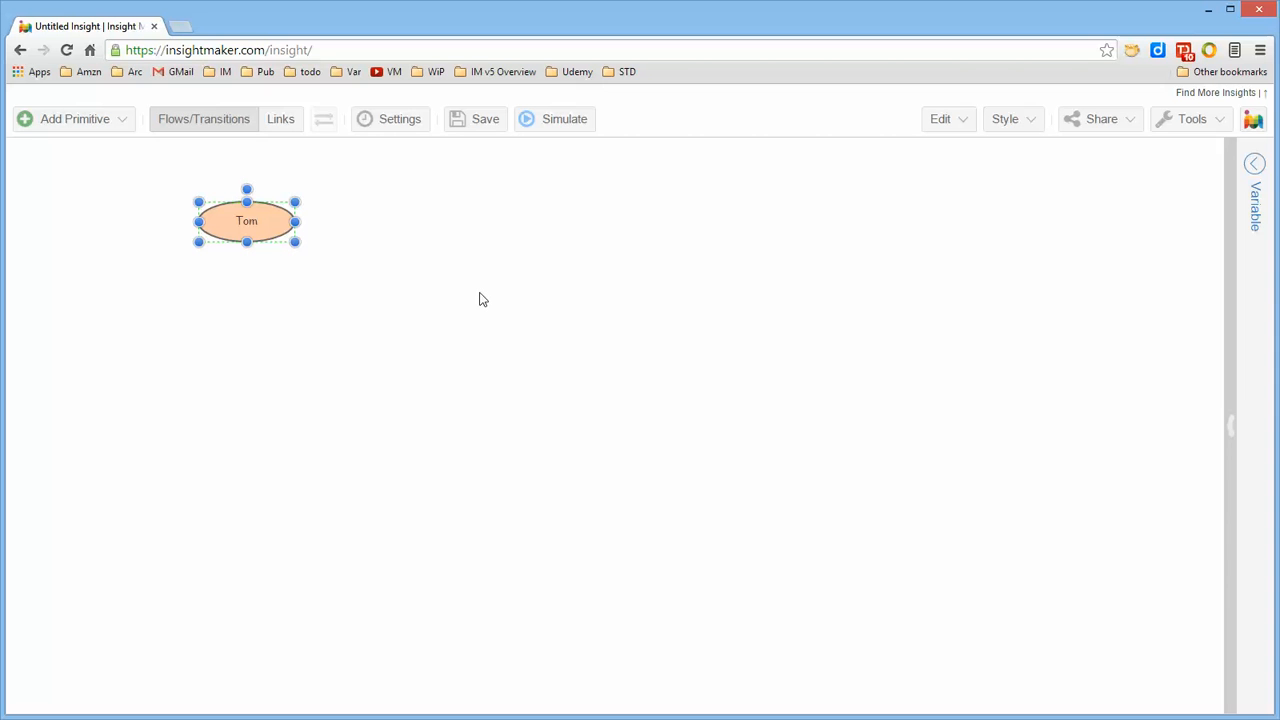
Create a second variable below and to the right of Tom and name it Jerry
{"action": "left_click", "coordinate": [121, 124]}
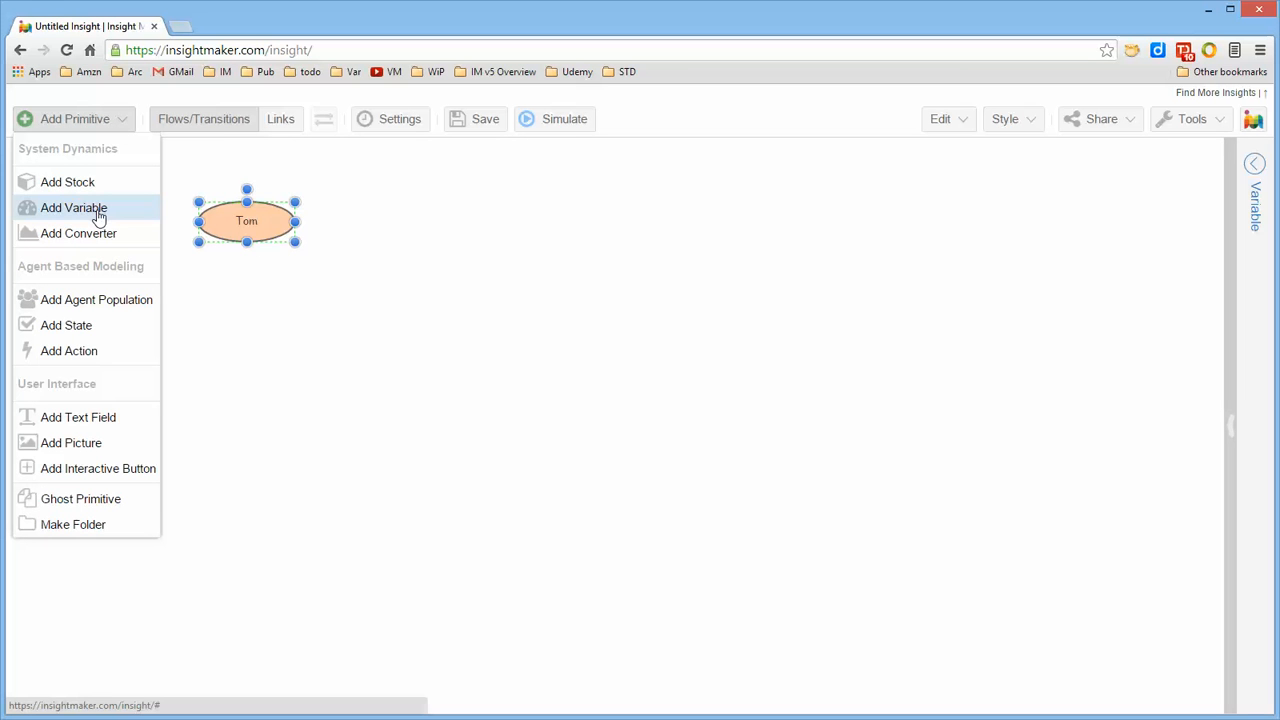
{"action": "right_click", "coordinate": [460, 266]}
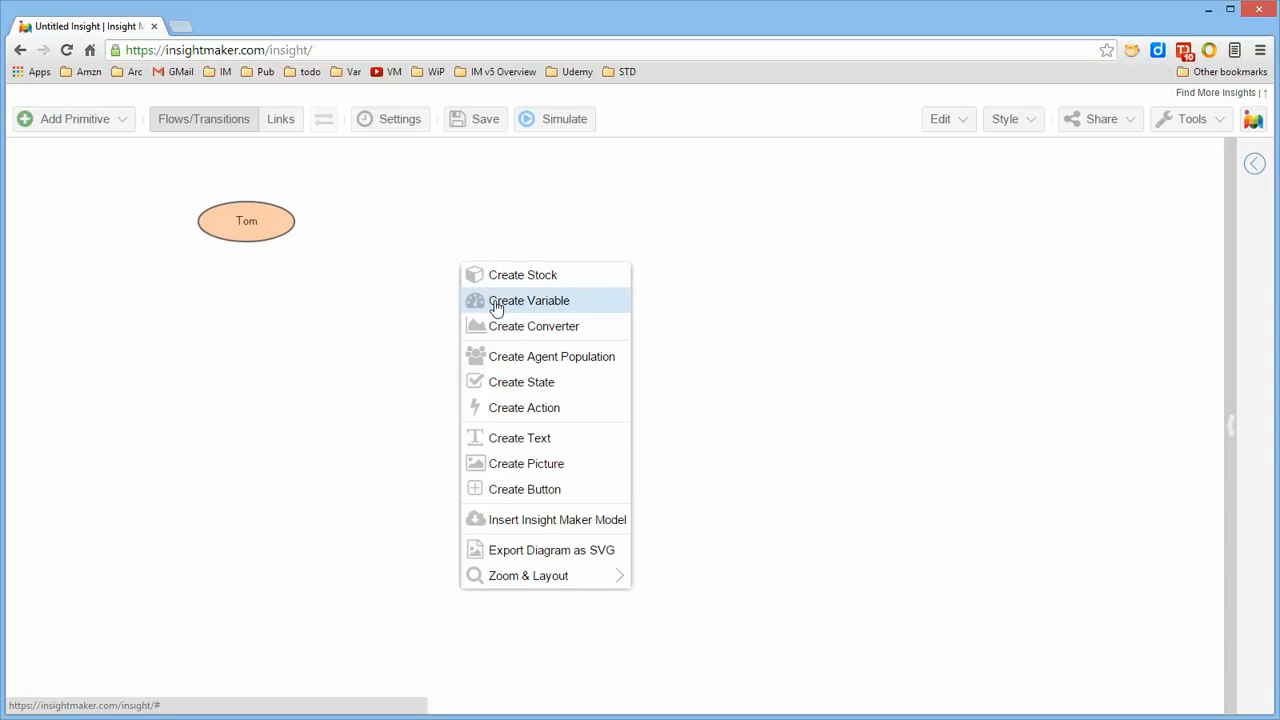
{"action": "left_click", "coordinate": [497, 304]}
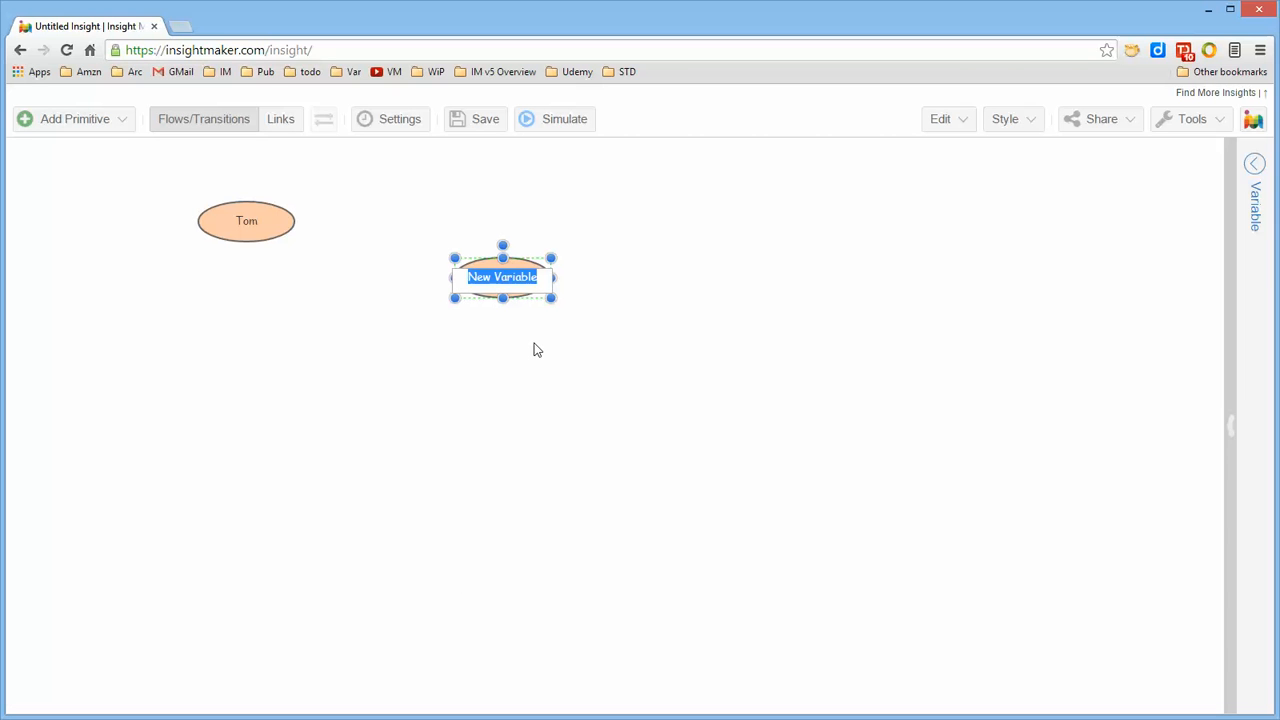
{"action": "type", "text": "Je"}
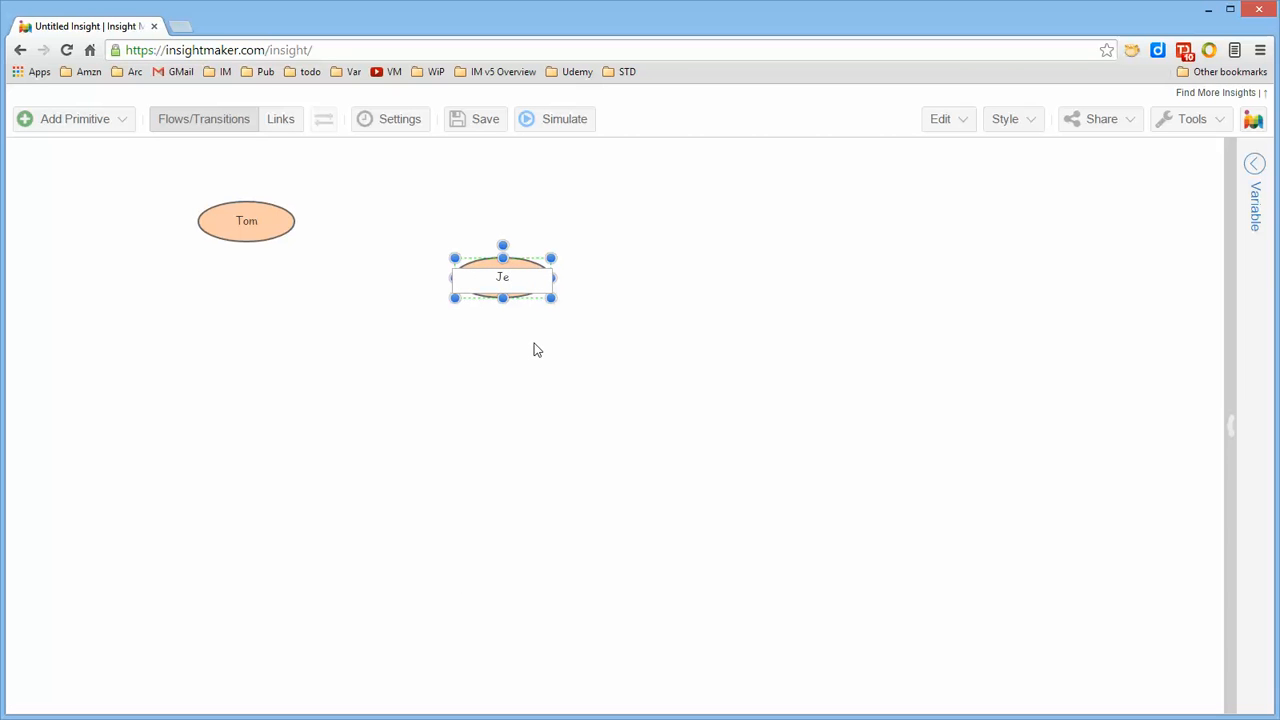
{"action": "type", "text": "rry"}
{"action": "key", "text": "Return"}
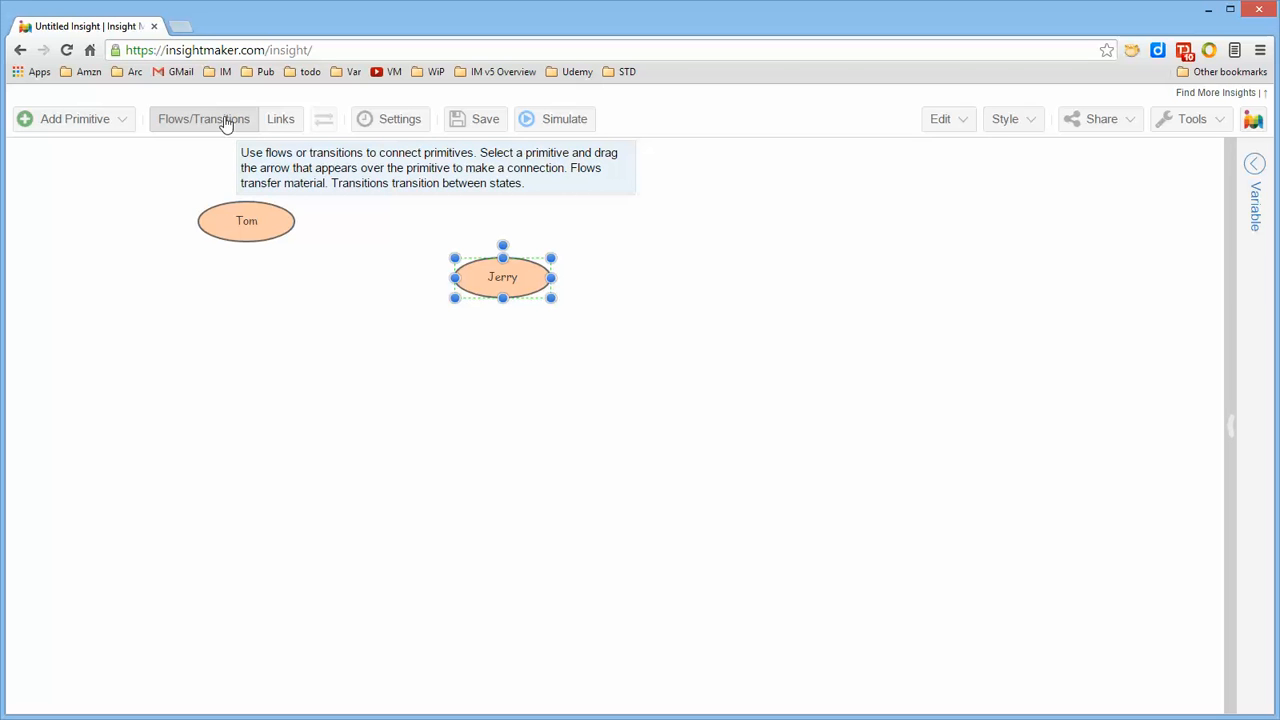
Connect the Tom variable to the Jerry variable with a link
{"action": "left_click", "coordinate": [281, 120]}
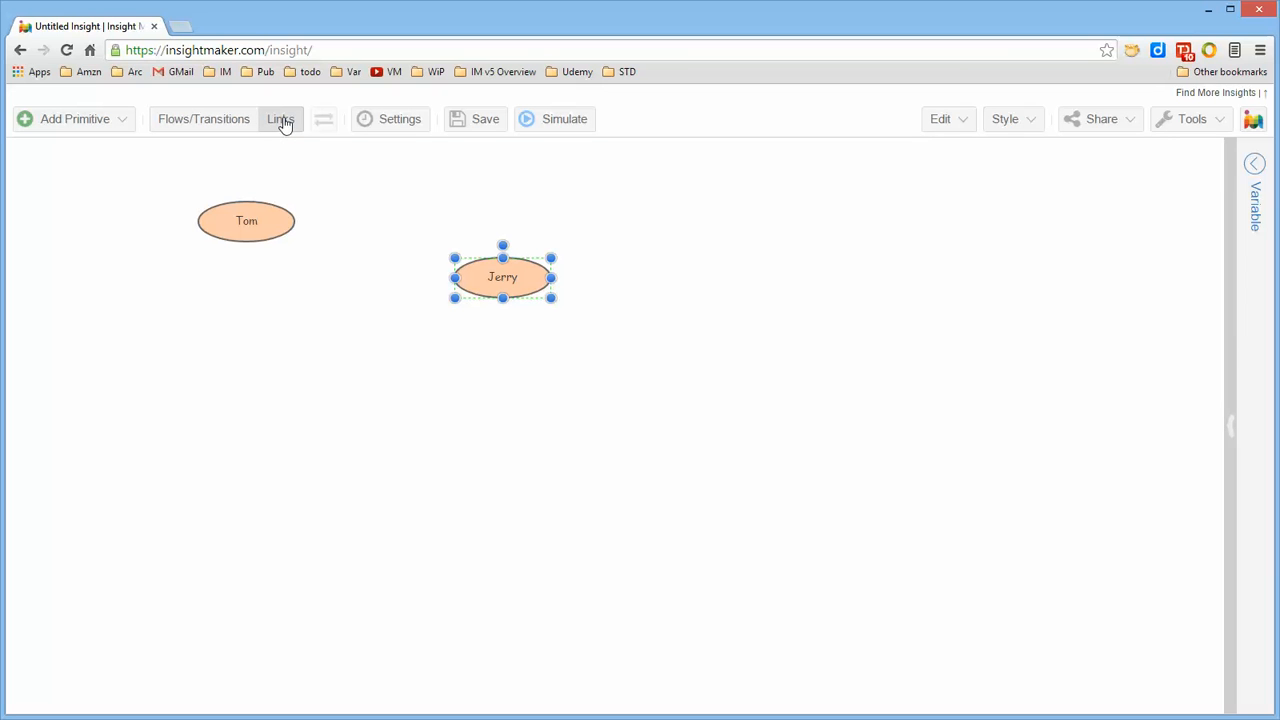
{"action": "mouse_move", "coordinate": [249, 212]}
{"action": "left_click_drag", "start_coordinate": [255, 226], "coordinate": [476, 284]}
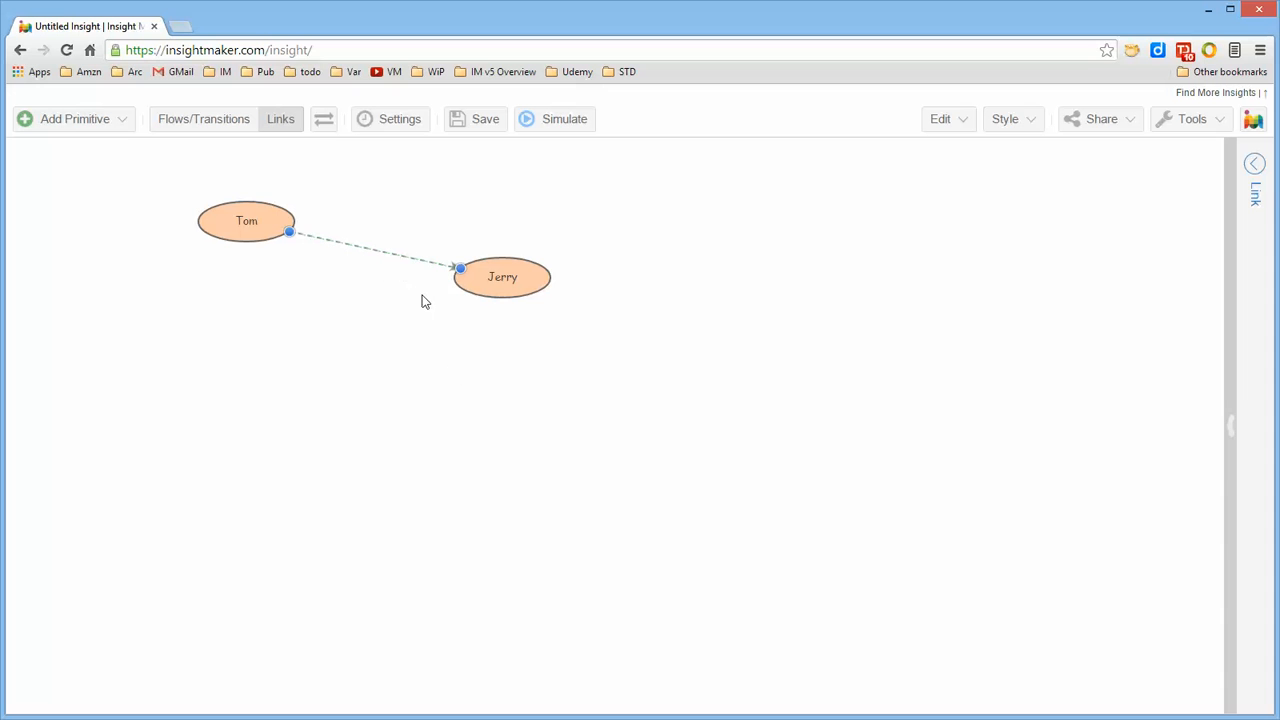
{"action": "left_click", "coordinate": [478, 325]}
{"action": "left_click", "coordinate": [396, 255]}
{"action": "left_click", "coordinate": [585, 340]}
Name the link between Tom and Jerry "chases" in its configuration
{"action": "left_click", "coordinate": [374, 251]}
{"action": "left_click", "coordinate": [1256, 167]}
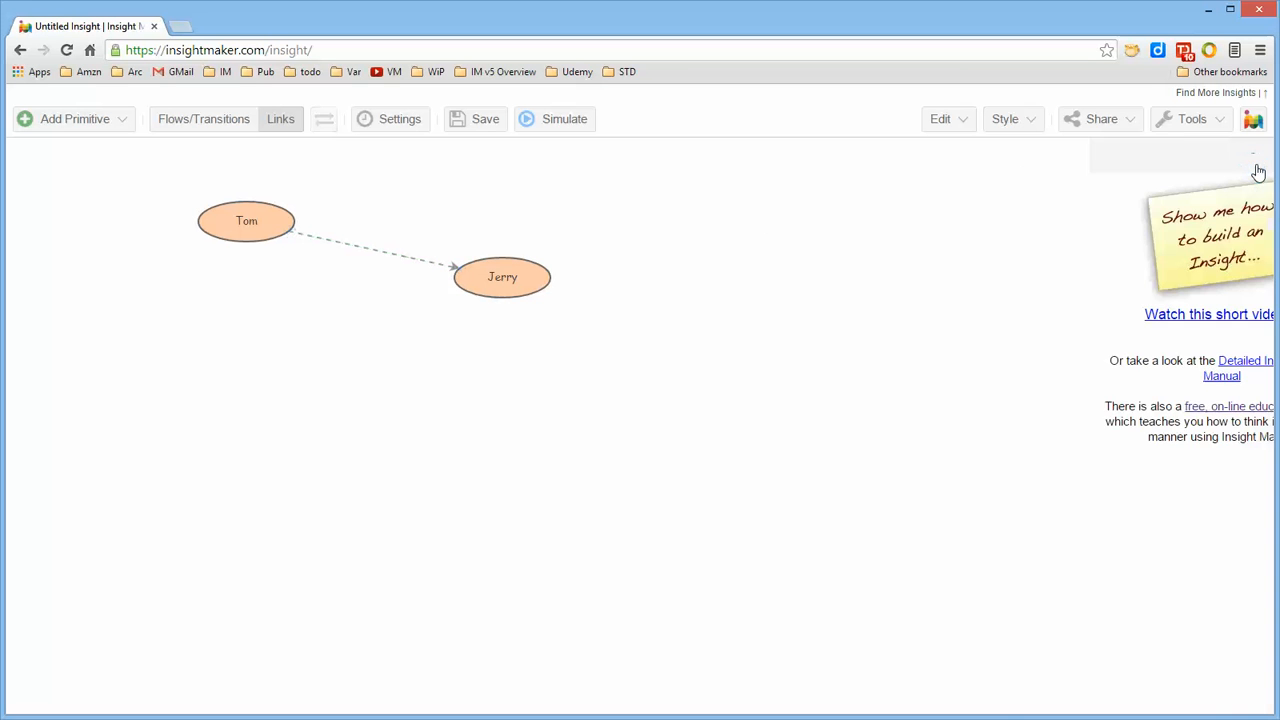
{"action": "left_click", "coordinate": [399, 252]}
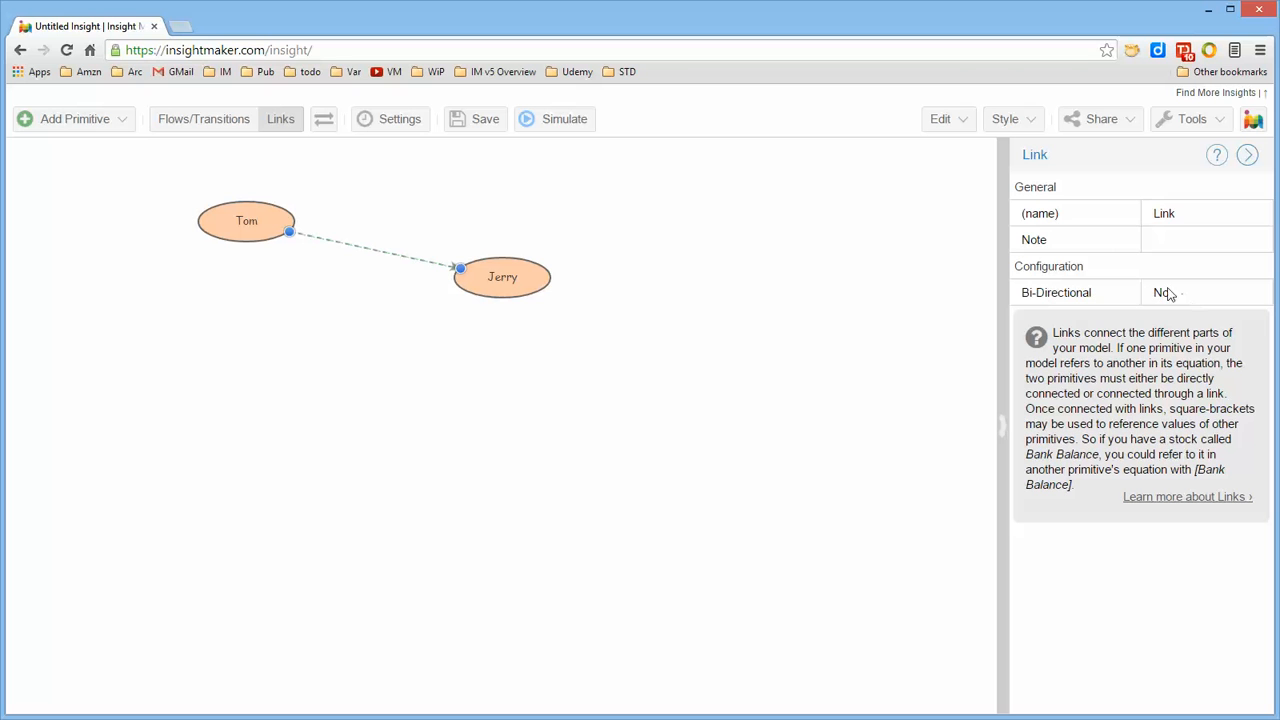
{"action": "left_click", "coordinate": [1160, 212]}
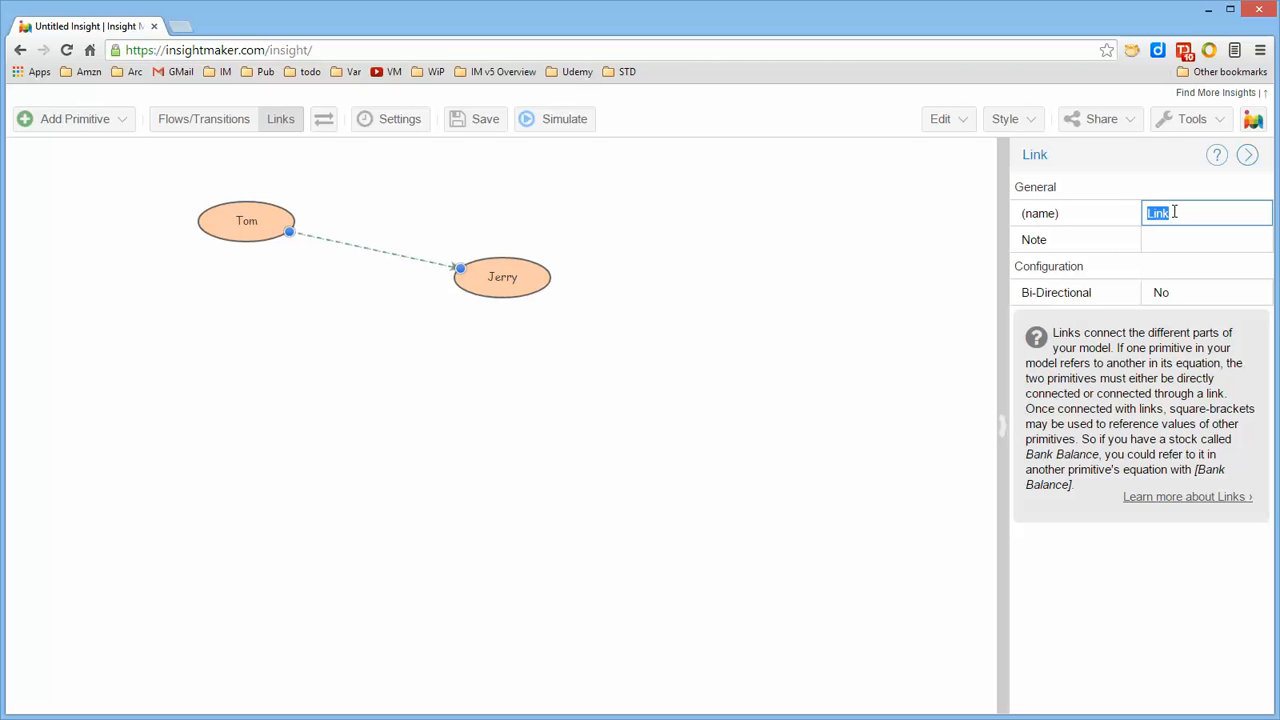
{"action": "type", "text": "chases"}
{"action": "key", "text": "Return"}
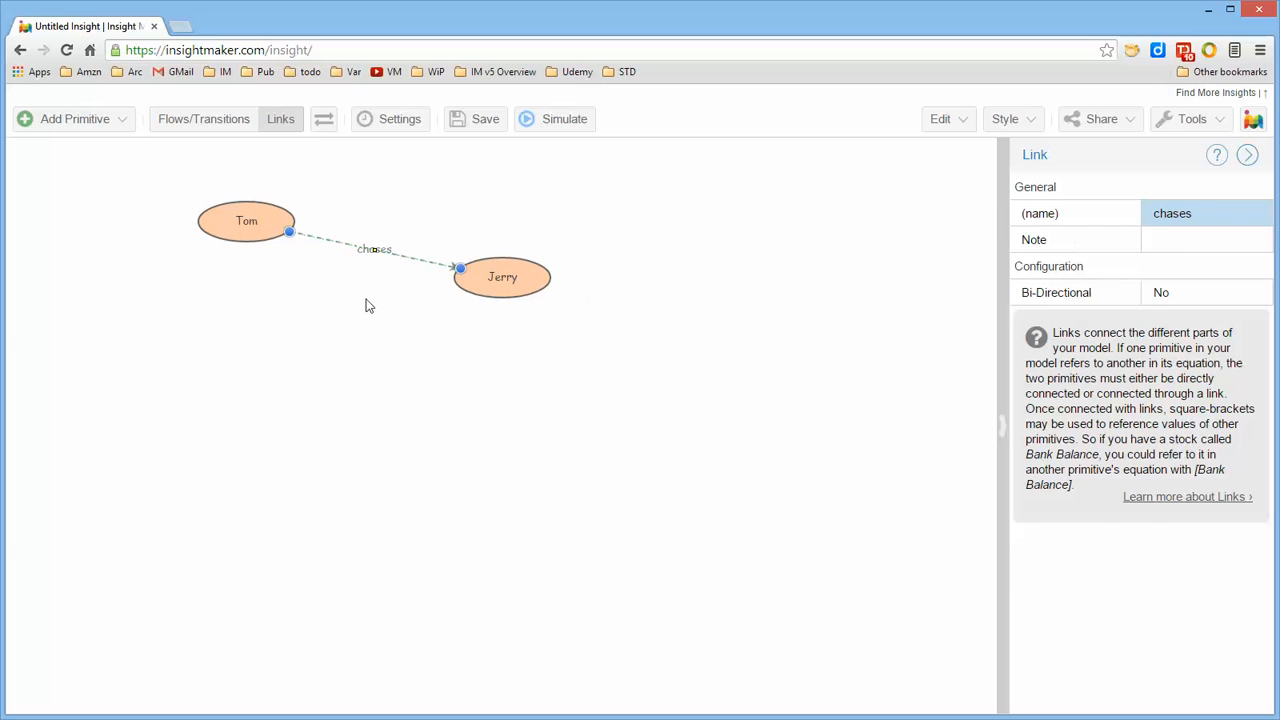
{"action": "left_click", "coordinate": [378, 269]}
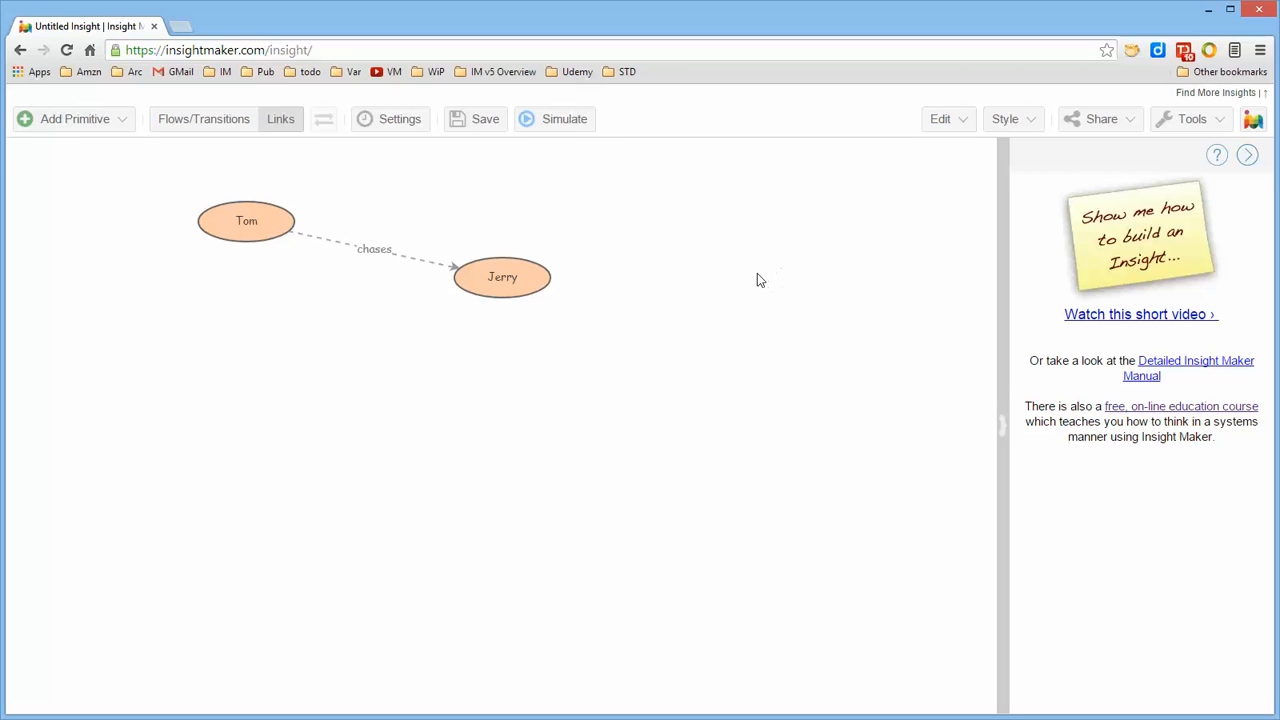
Start saving the insight and set its title to "My First Model"
{"action": "left_click", "coordinate": [484, 121]}
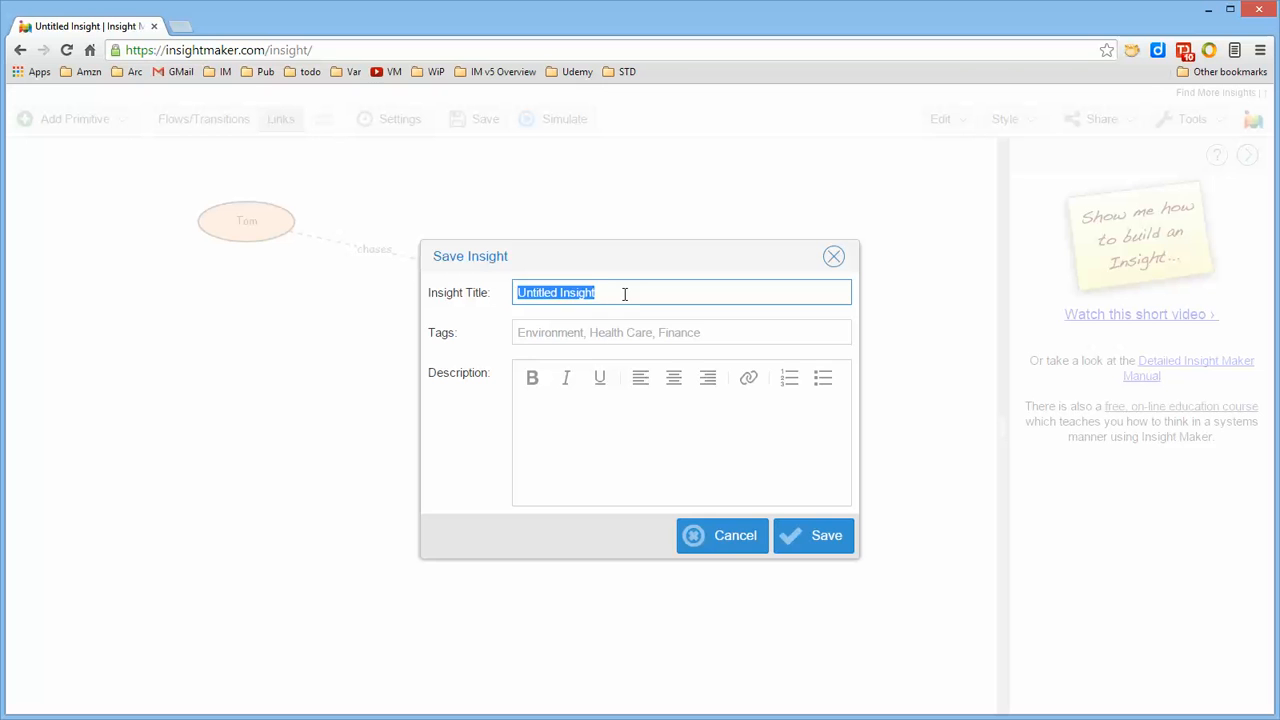
{"action": "type", "text": "My First"}
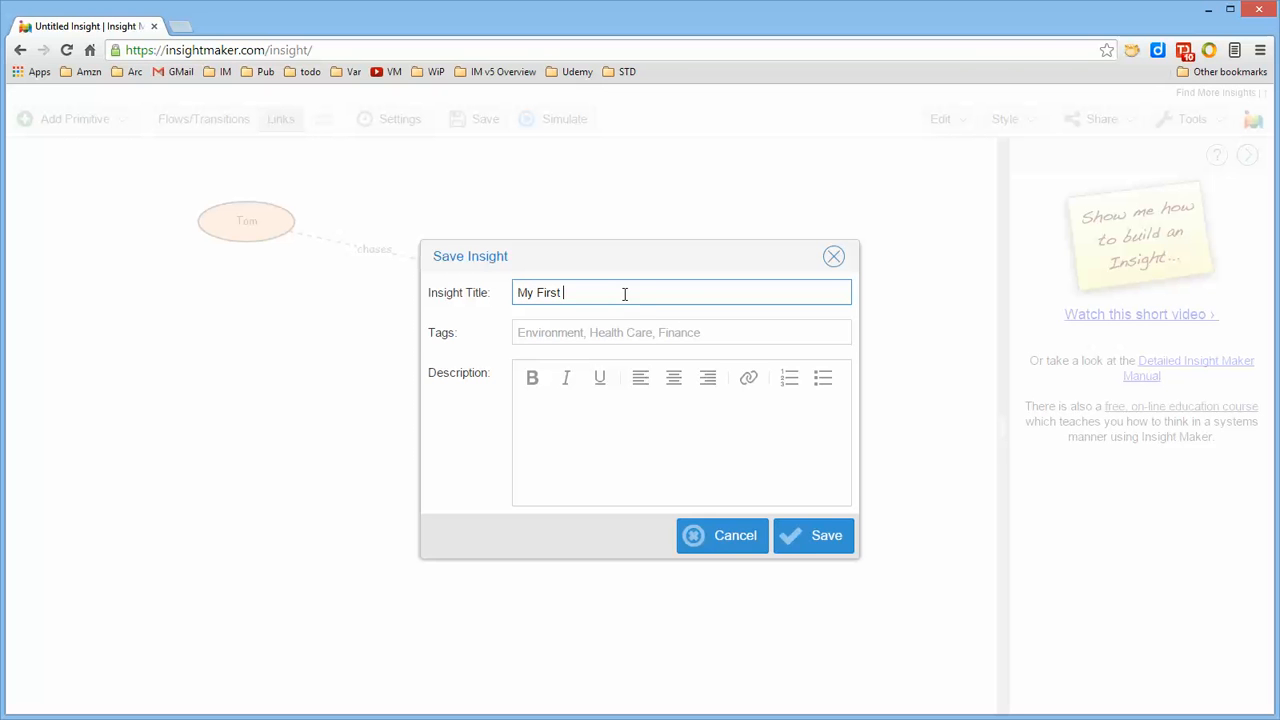
{"action": "type", "text": " Model"}
Enter the description "How easy it is to crate a model." and save the insight
{"action": "left_click", "coordinate": [580, 435]}
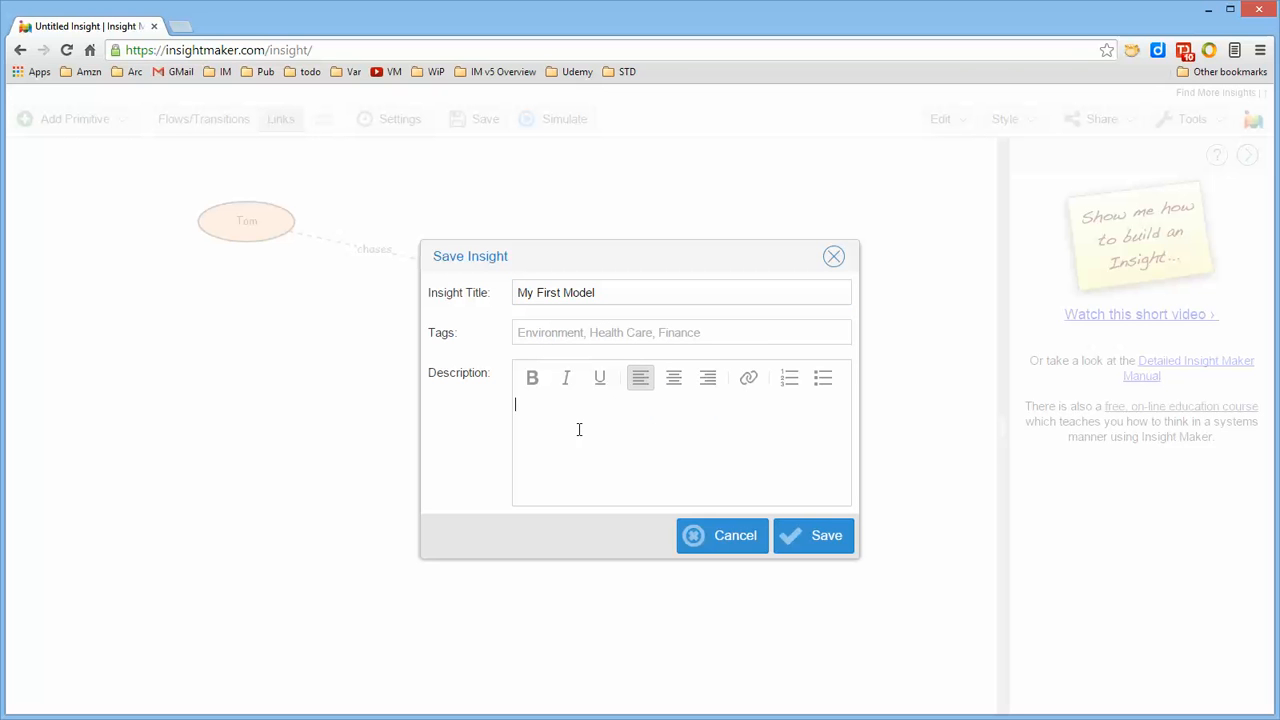
{"action": "type", "text": "How easy it is to creTE"}
{"action": "key", "text": "BackSpace"}
{"action": "key", "text": "BackSpace"}
{"action": "key", "text": "BackSpace"}
{"action": "type", "text": "EATE"}
{"action": "key", "text": "BackSpace"}
{"action": "key", "text": "BackSpace"}
{"action": "key", "text": "BackSpace"}
{"action": "key", "text": "BackSpace"}
{"action": "type", "text": "ate a model"}
{"action": "left_click", "coordinate": [801, 546]}
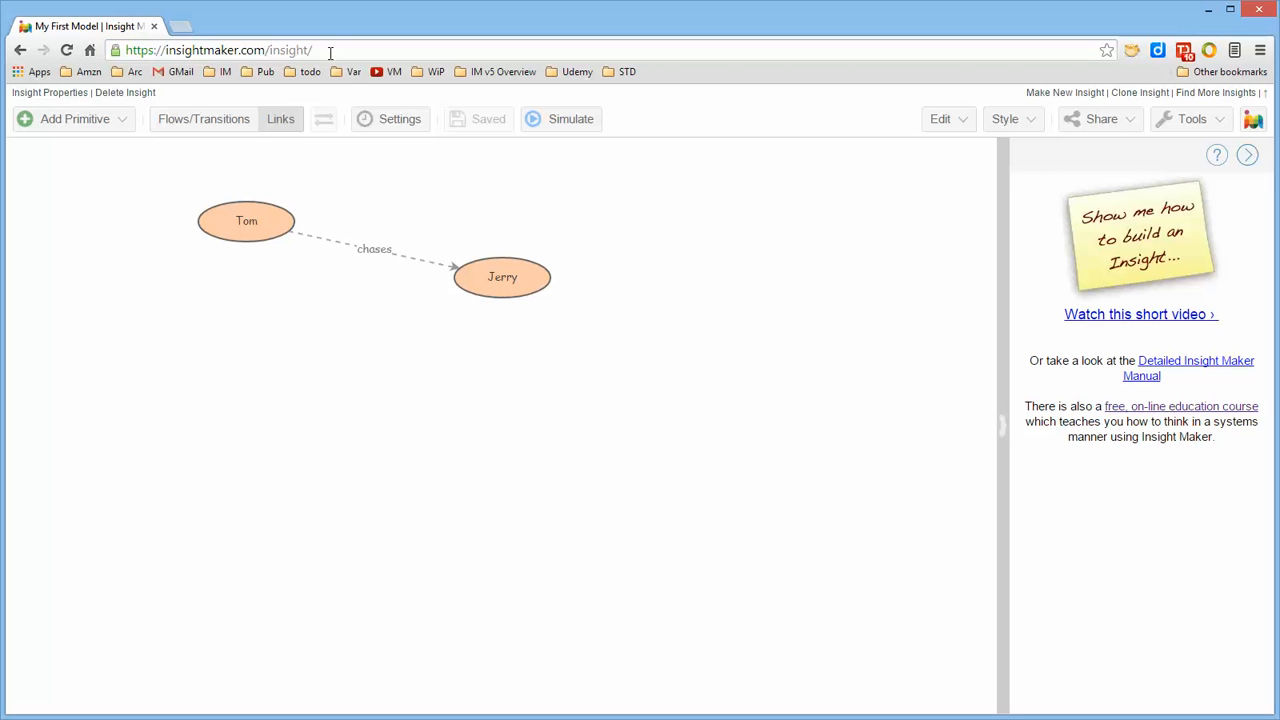
Open the saved My First Model from the home page and copy its web address
{"action": "left_click", "coordinate": [1254, 120]}
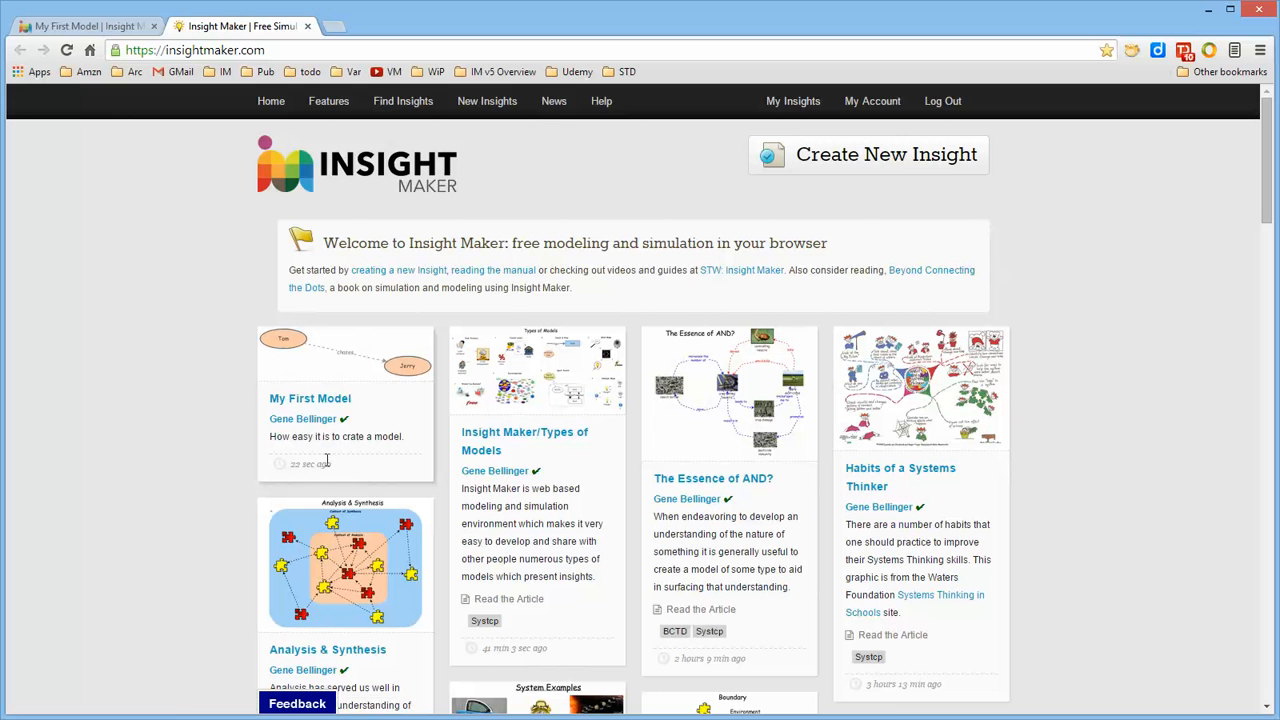
{"action": "left_click", "coordinate": [343, 360]}
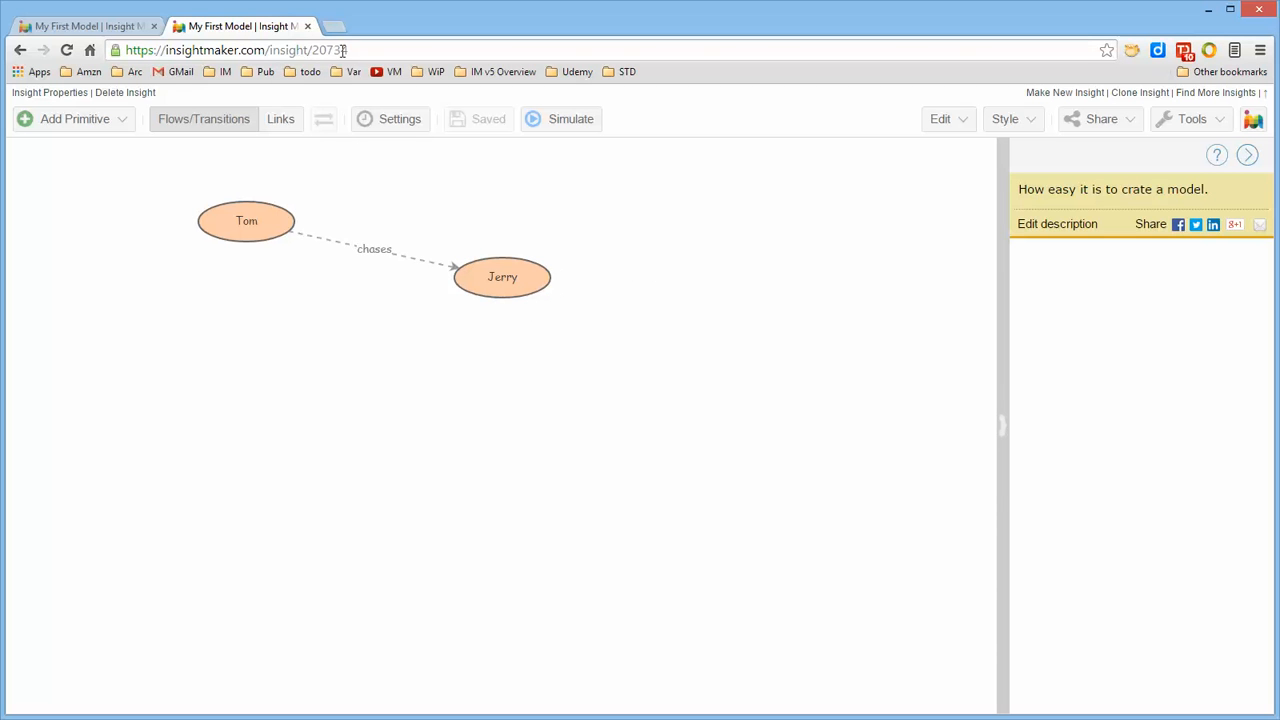
{"action": "left_click_drag", "start_coordinate": [345, 50], "coordinate": [140, 50]}
{"action": "key", "text": "ctrl+c"}
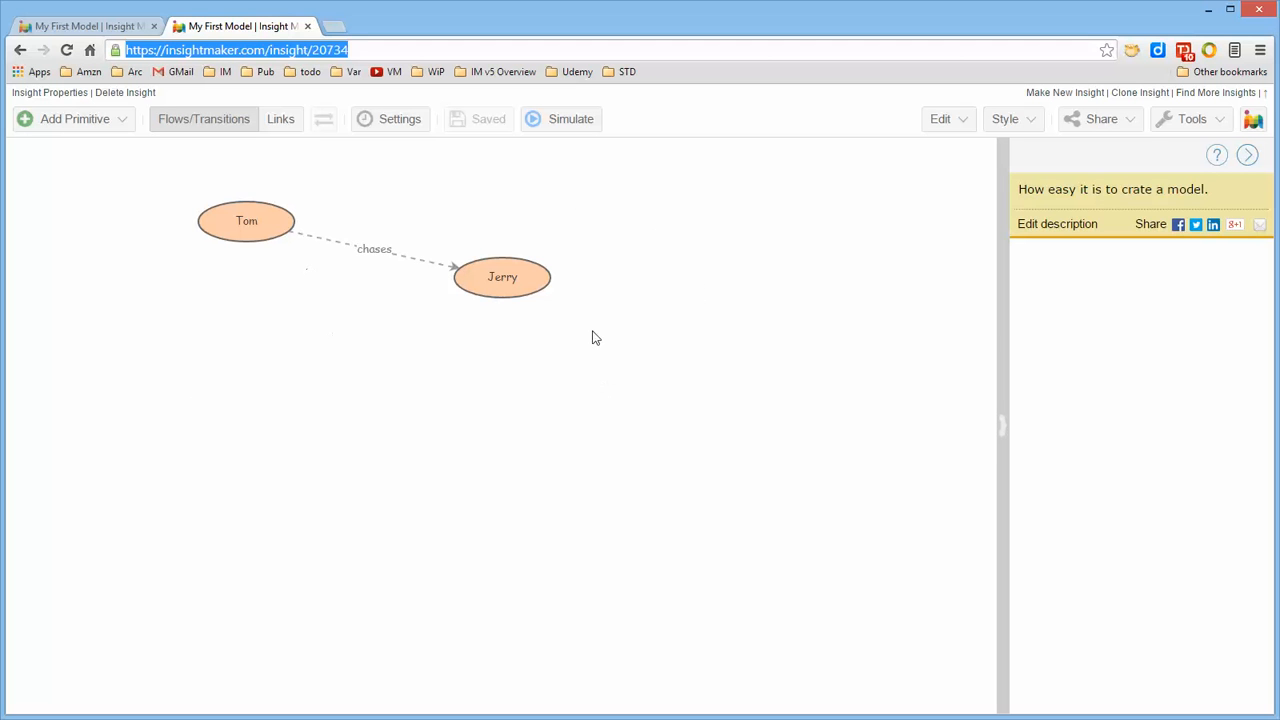
{"action": "left_click", "coordinate": [664, 293]}
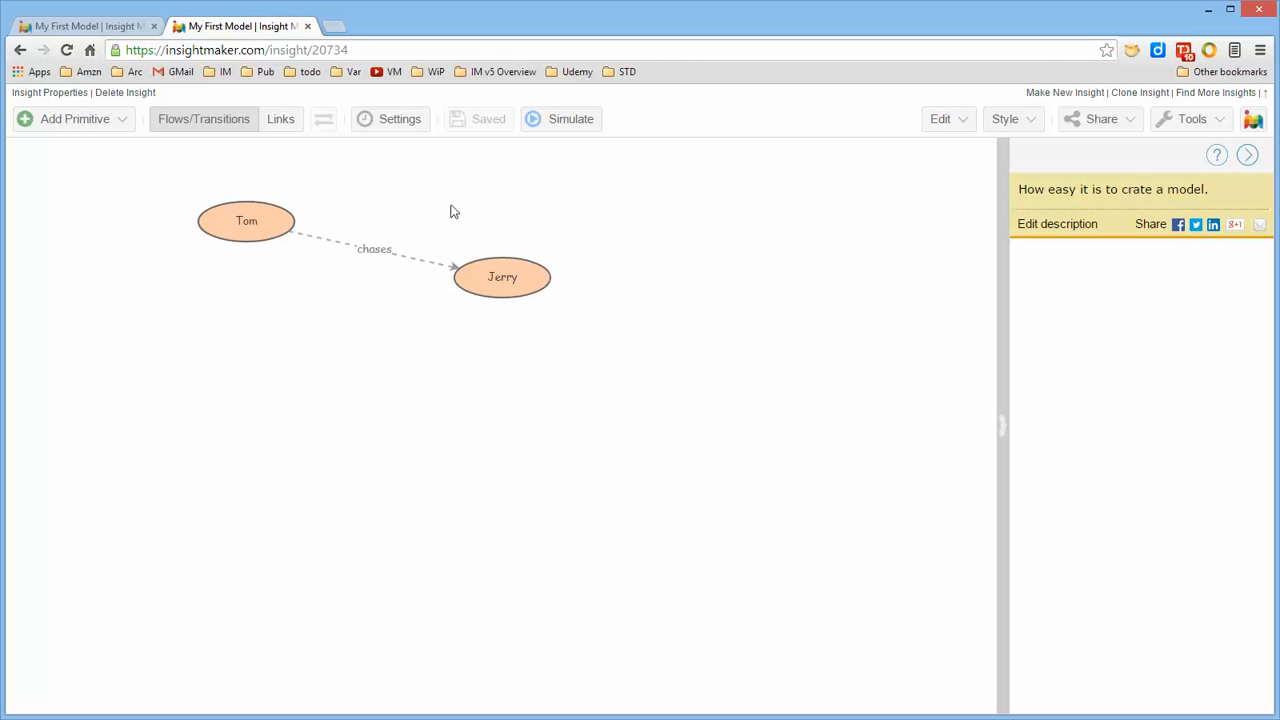
Return to the home page, log out, and load the copied address insightmaker.com/insight/20734
{"action": "left_click", "coordinate": [1252, 119]}
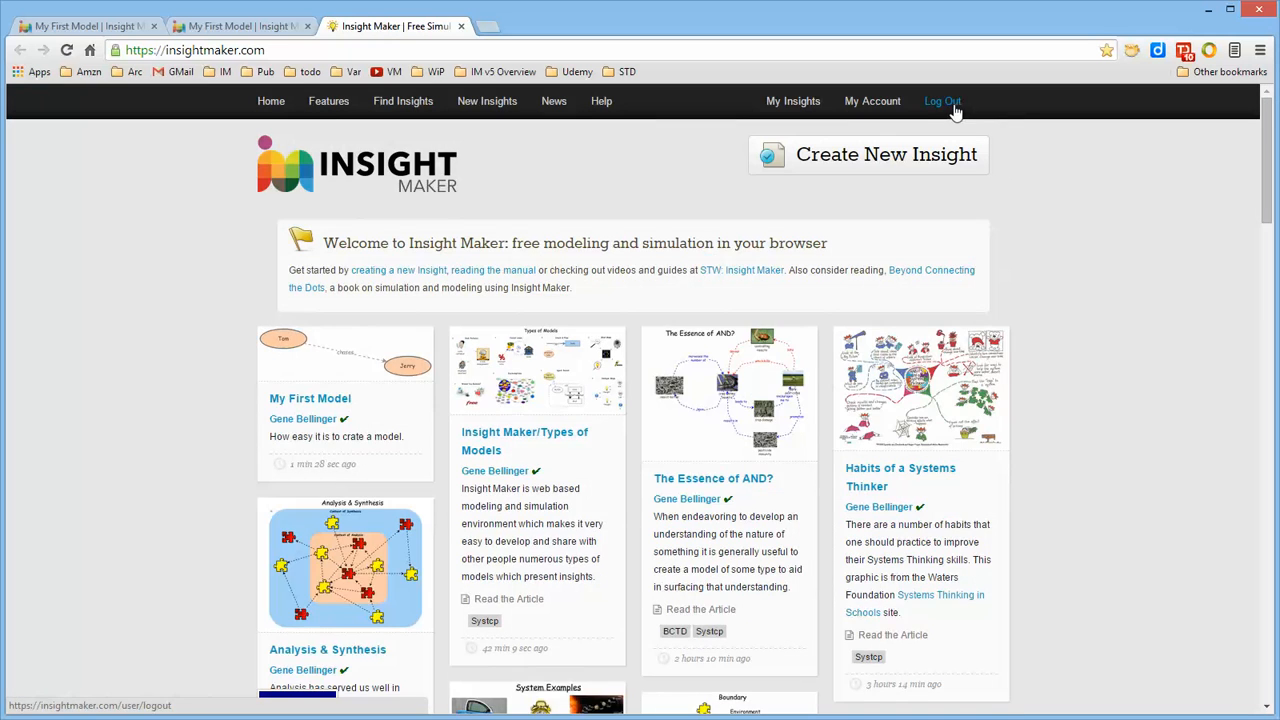
{"action": "left_click", "coordinate": [955, 107]}
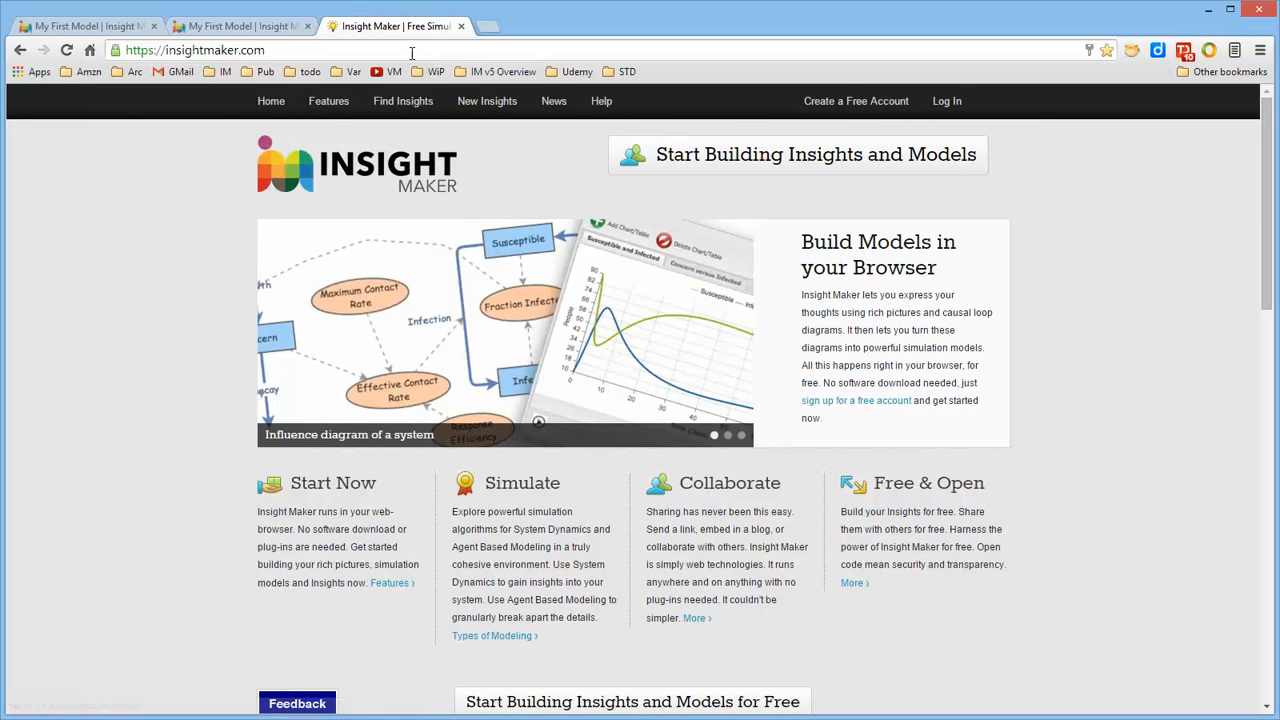
{"action": "left_click", "coordinate": [422, 49]}
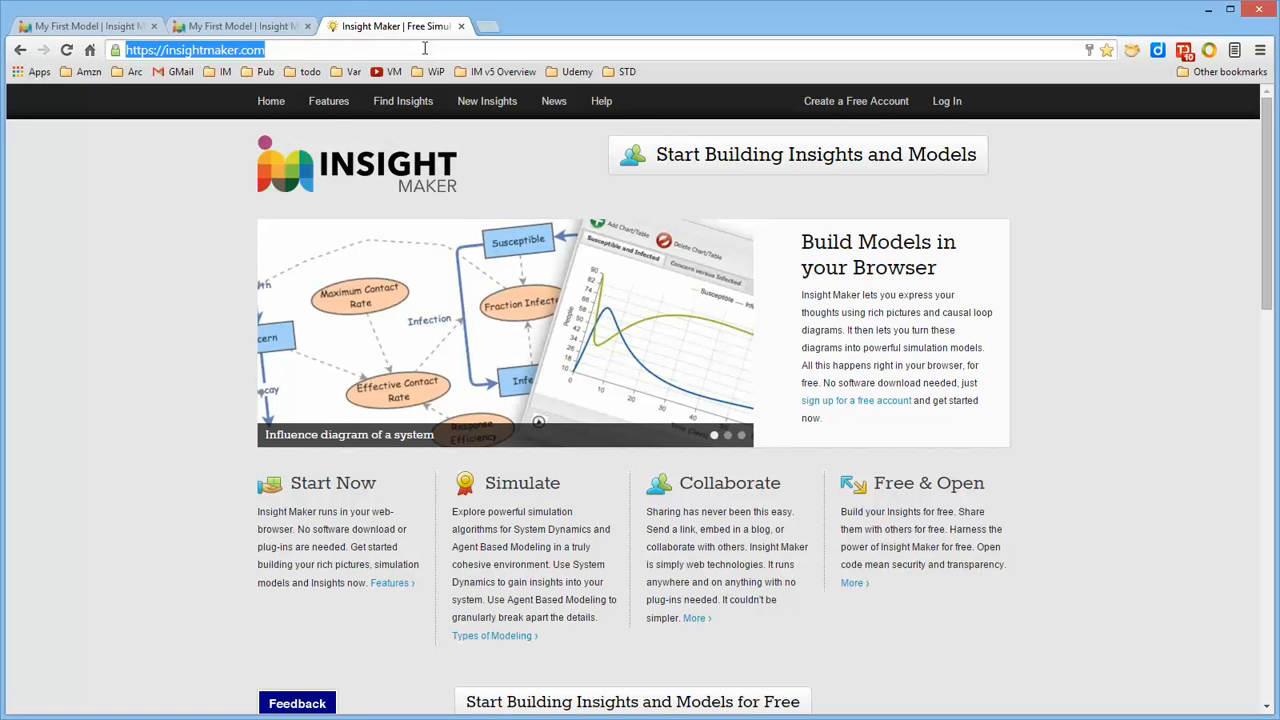
{"action": "key", "text": "ctrl+v"}
{"action": "key", "text": "Return"}
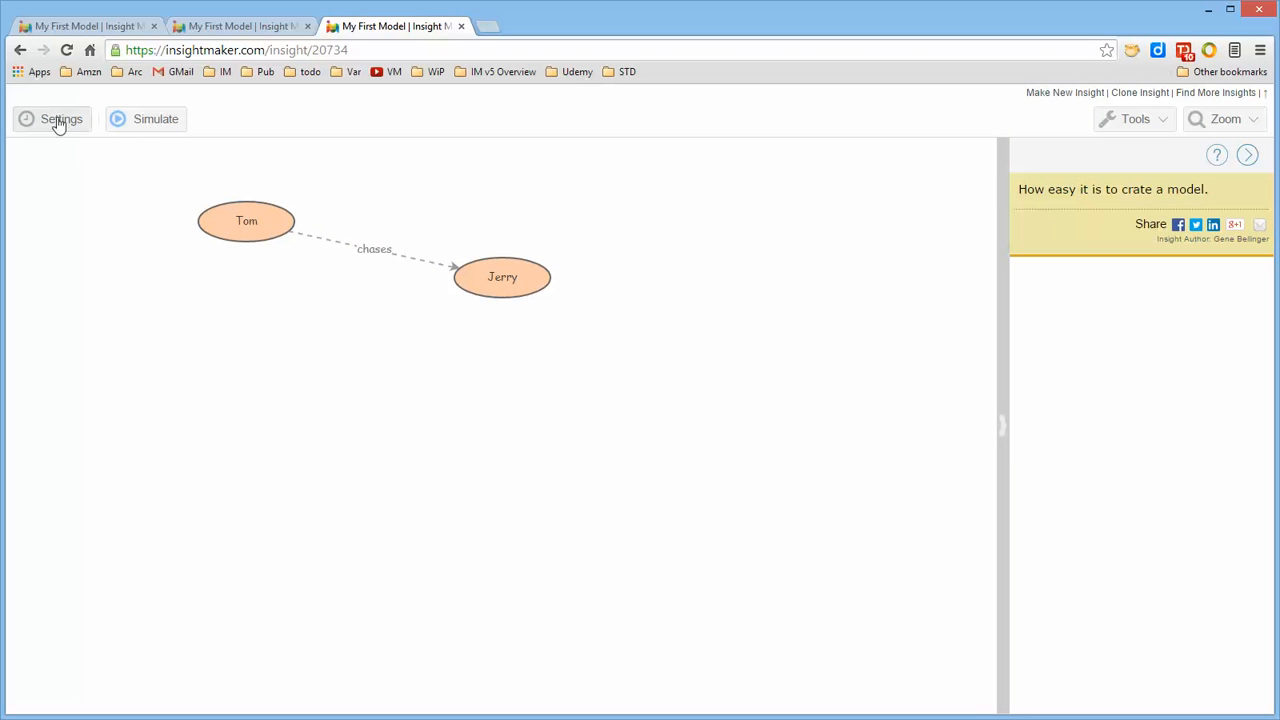
Check the tools offered in the logged-out view of the model and close that browser tab
{"action": "left_click", "coordinate": [1156, 120]}
{"action": "left_click", "coordinate": [1153, 119]}
{"action": "left_click", "coordinate": [462, 27]}
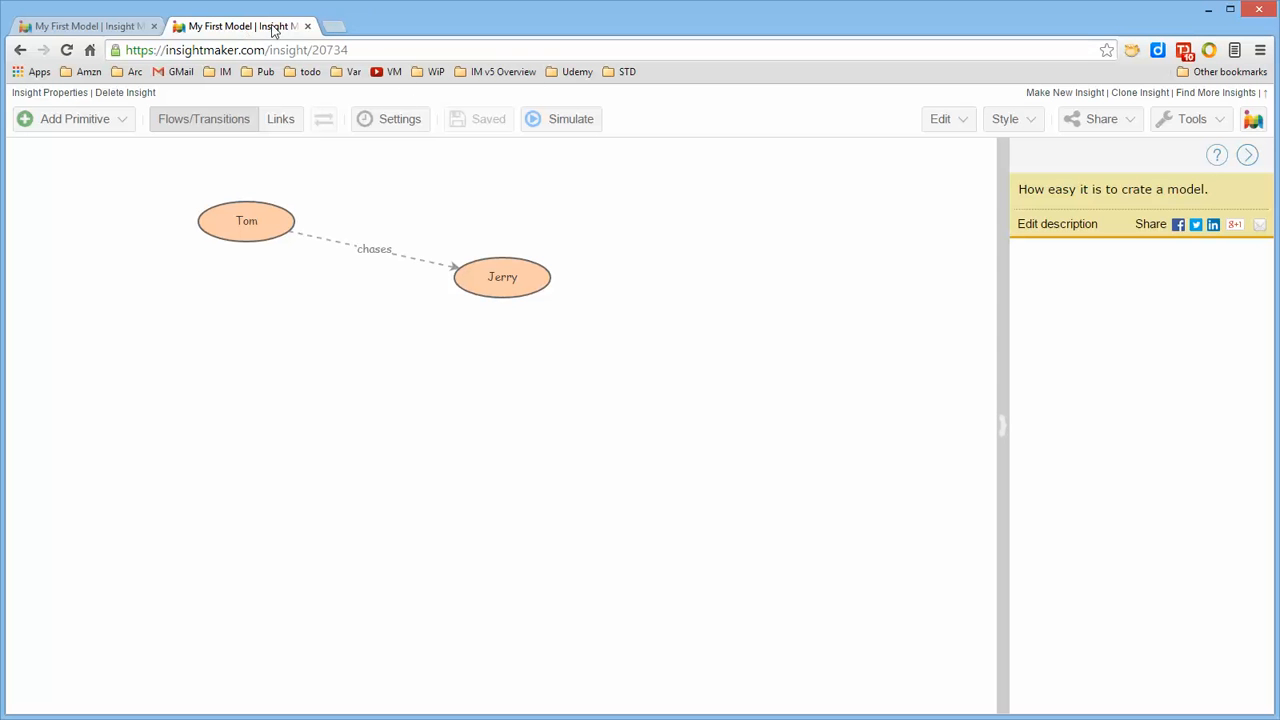
Open the Insight Maker home page, log back in with the prefilled credentials, and open My First Model
{"action": "left_click", "coordinate": [1253, 119]}
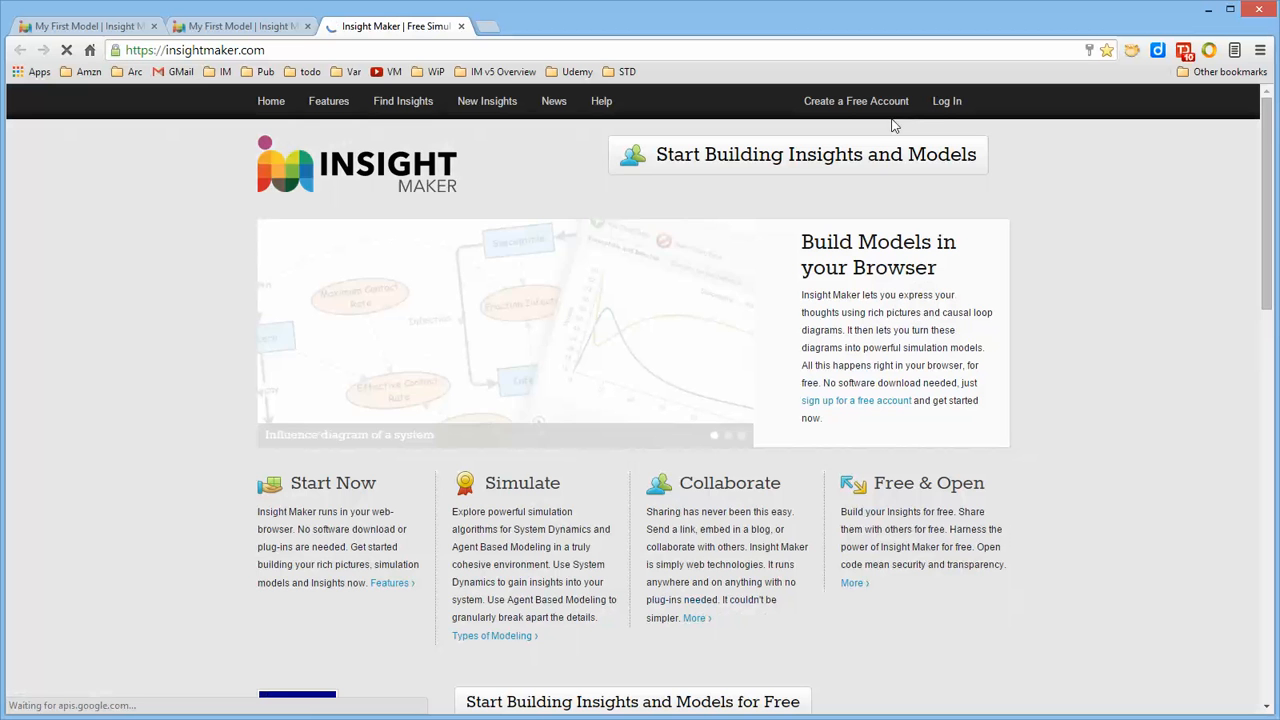
{"action": "left_click", "coordinate": [955, 103]}
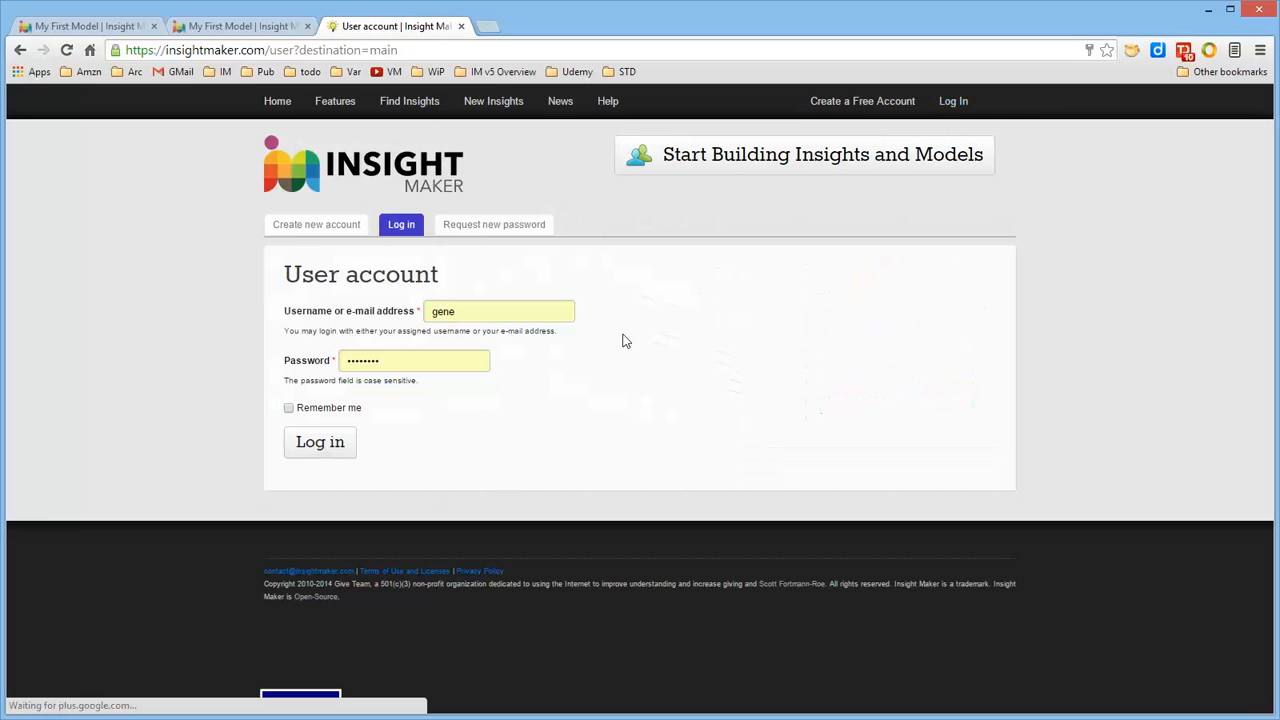
{"action": "left_click", "coordinate": [305, 443]}
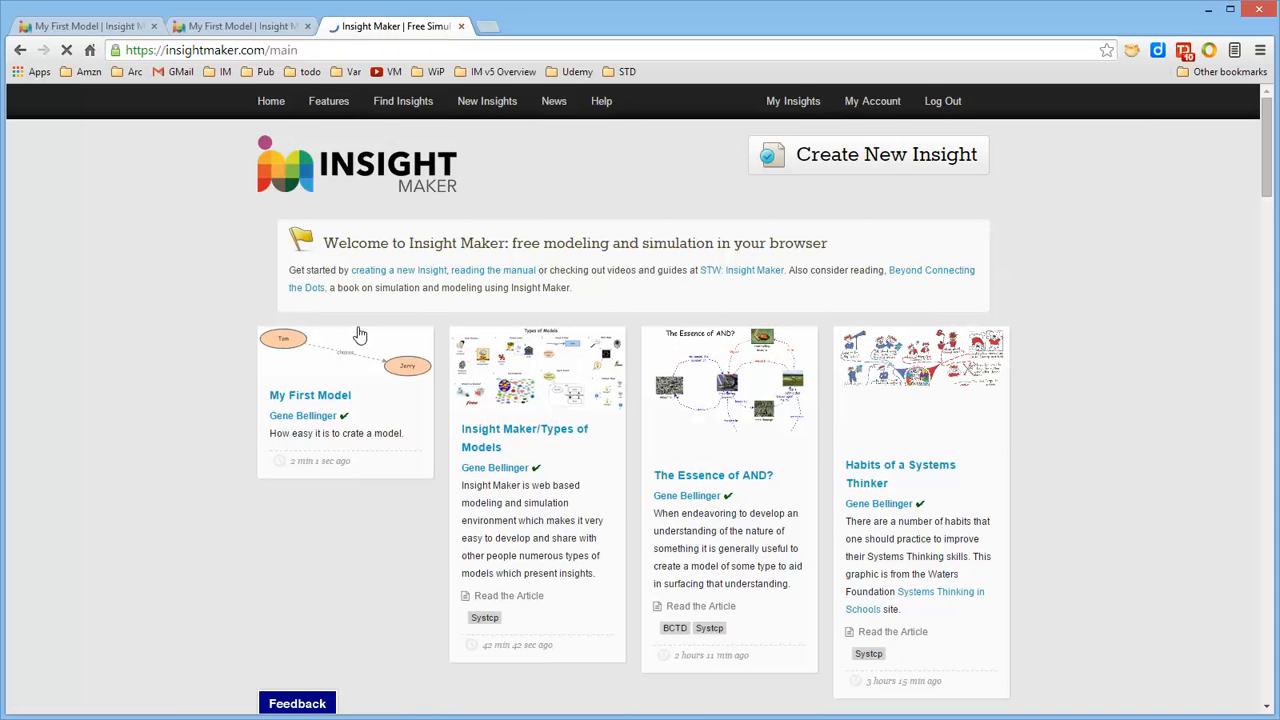
{"action": "left_click", "coordinate": [343, 355]}
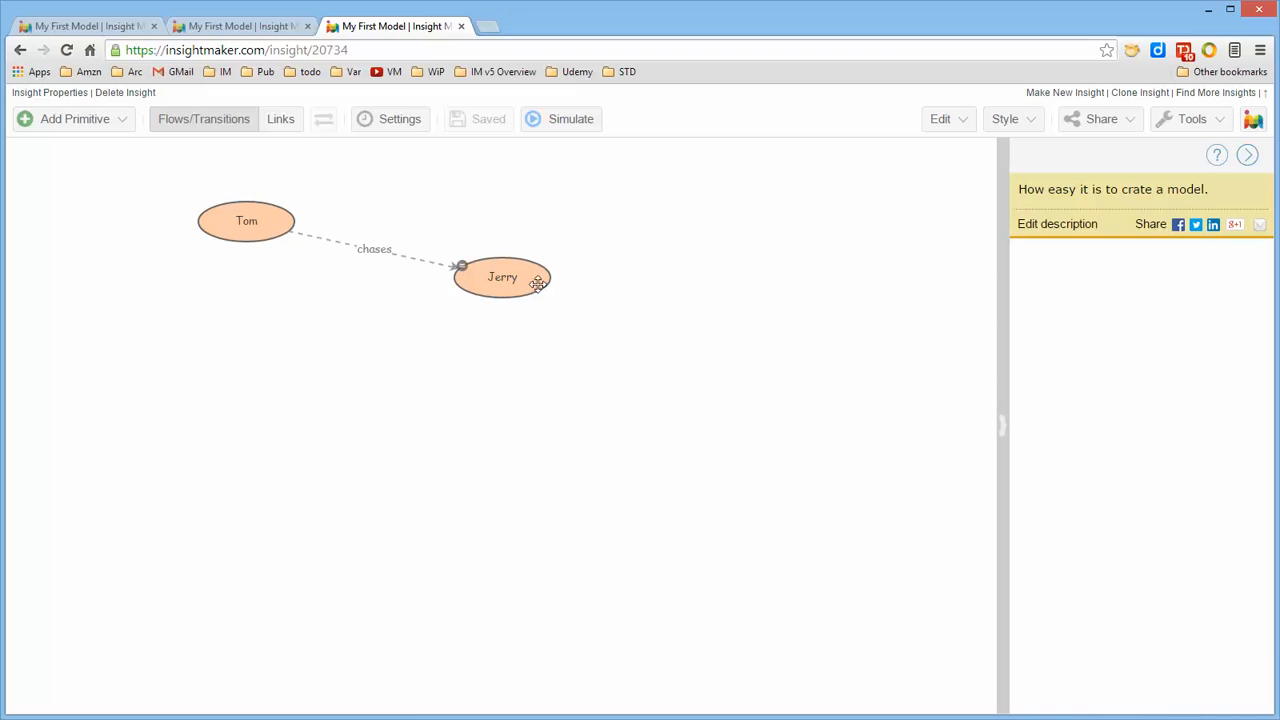
Move Jerry a little lower in the diagram and create a variable named "Another Variable" to the right of Tom
{"action": "left_click_drag", "start_coordinate": [538, 284], "coordinate": [507, 332]}
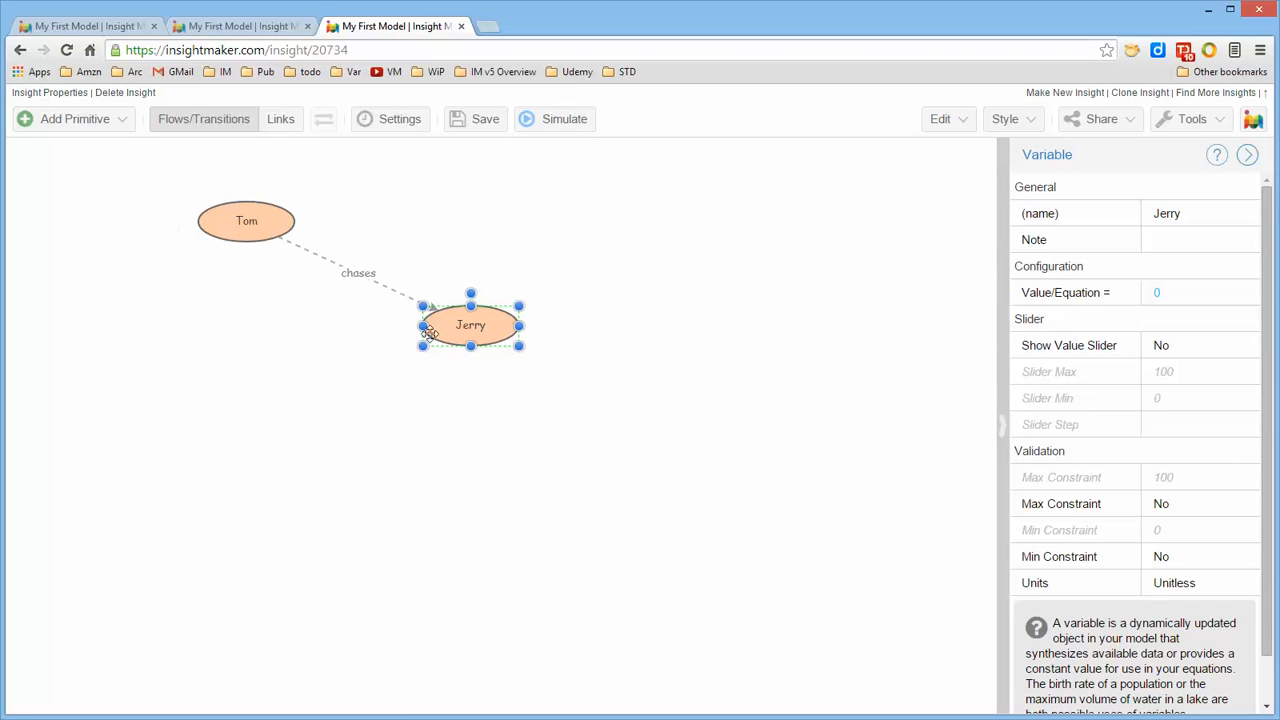
{"action": "left_click", "coordinate": [594, 277]}
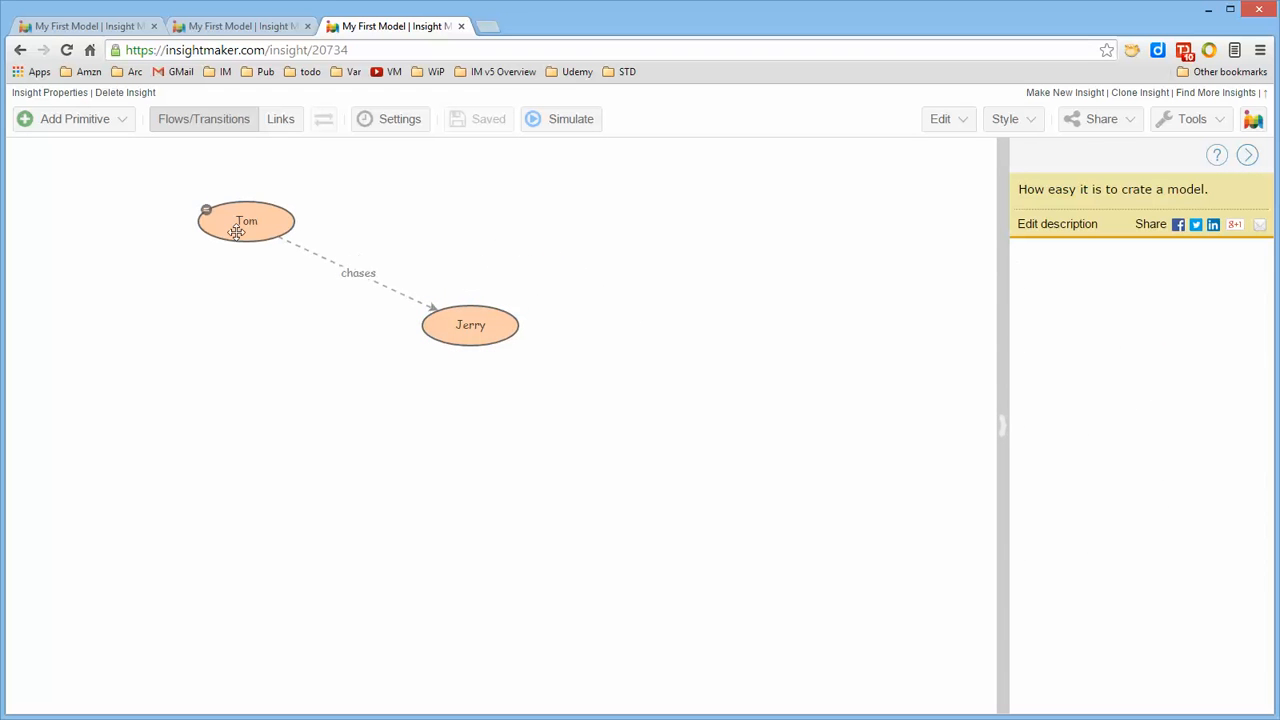
{"action": "right_click", "coordinate": [633, 223]}
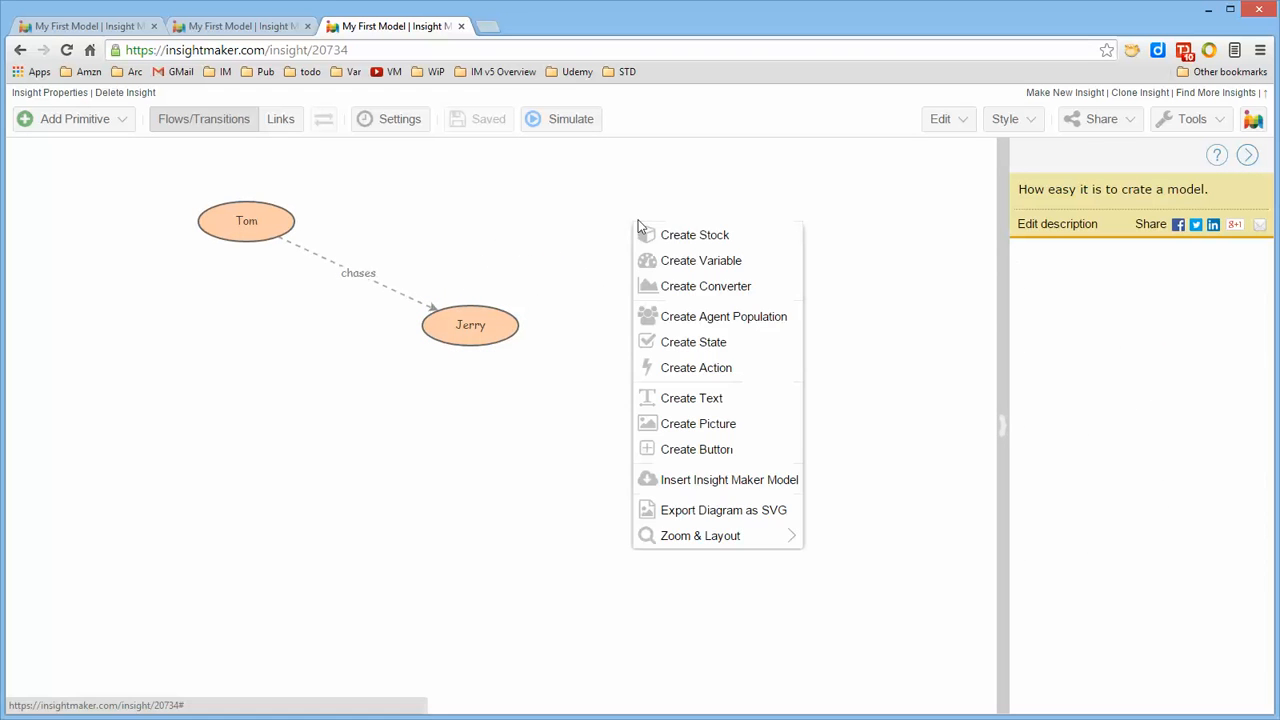
{"action": "left_click", "coordinate": [668, 262]}
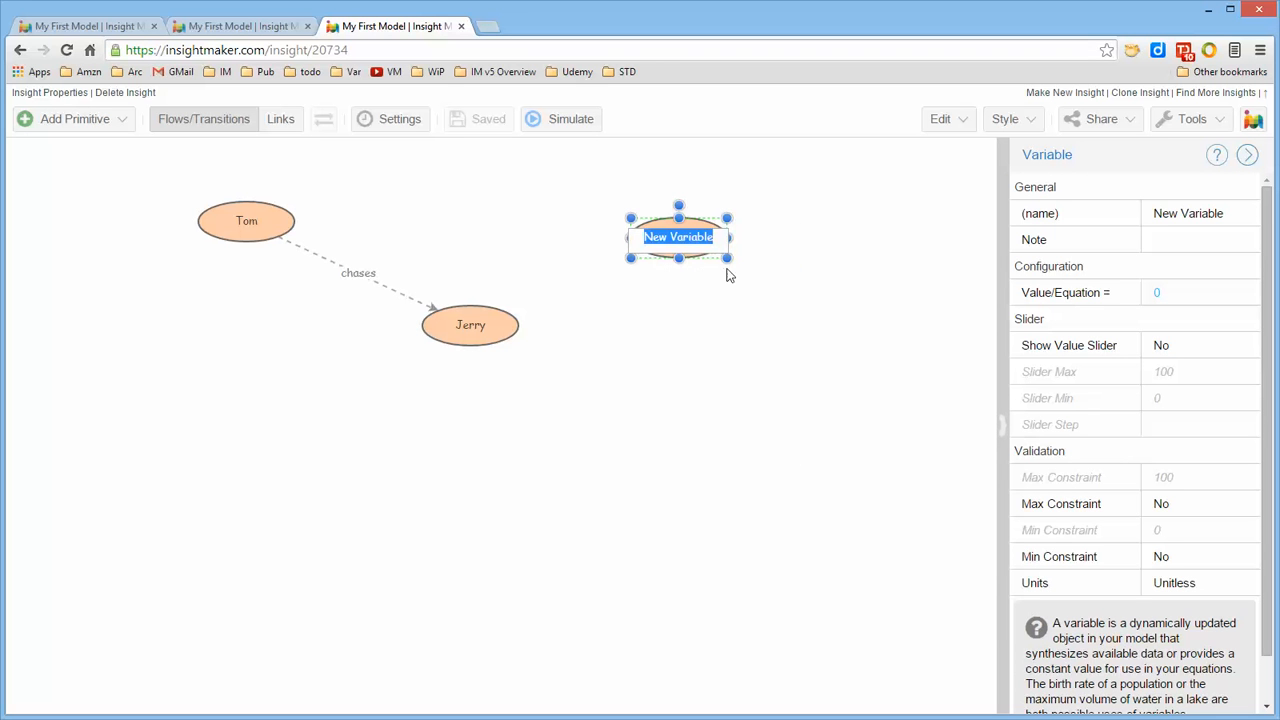
{"action": "type", "text": "Ano"}
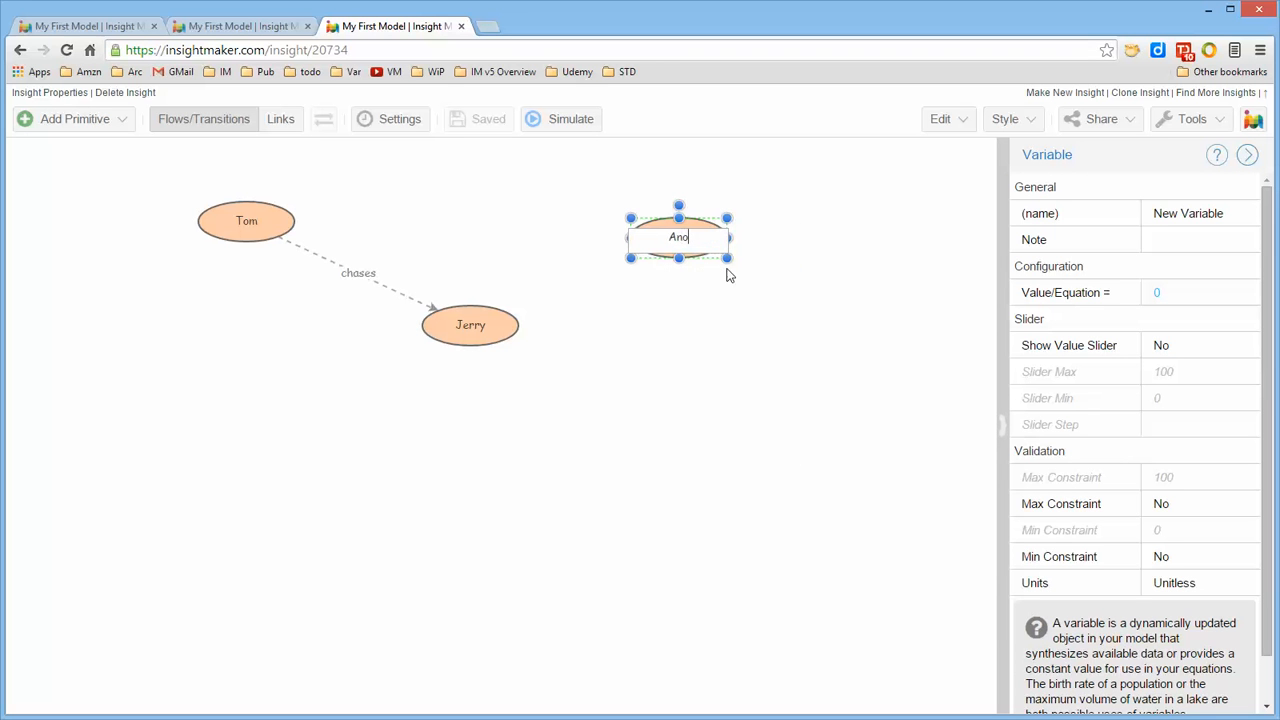
{"action": "type", "text": "ther Variable"}
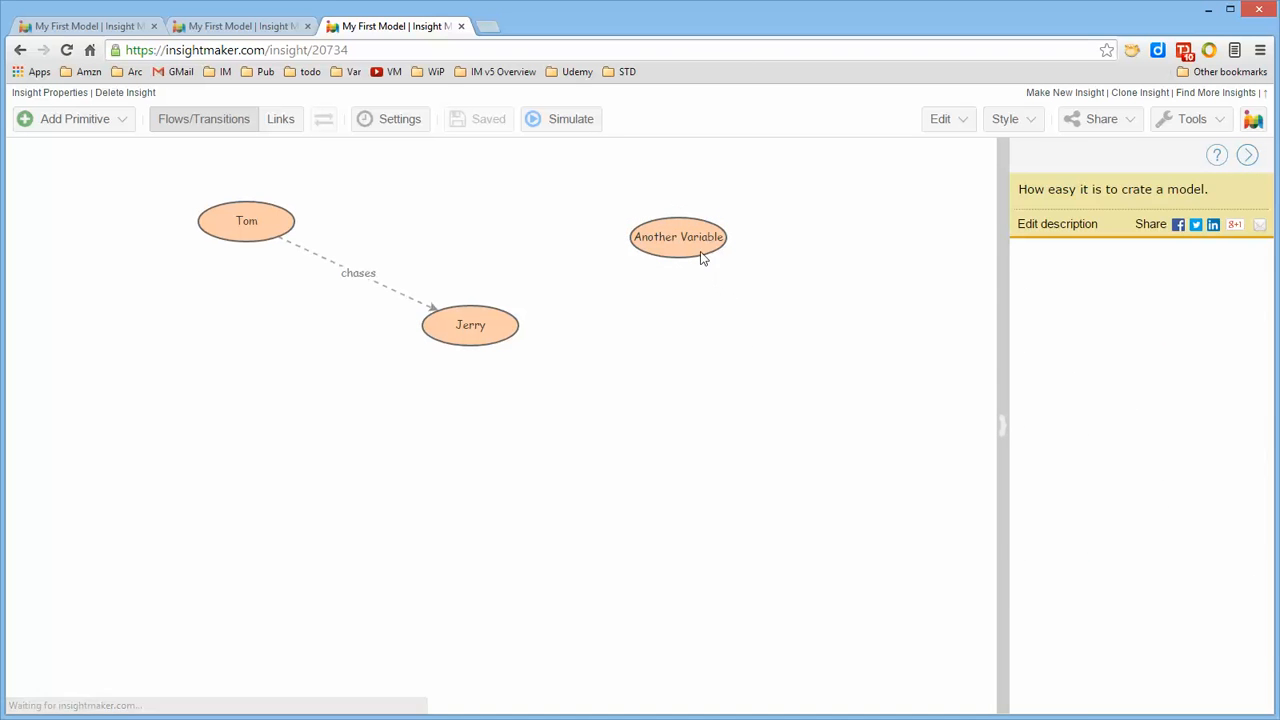
{"action": "left_click", "coordinate": [690, 236]}
{"action": "left_click", "coordinate": [1173, 215]}
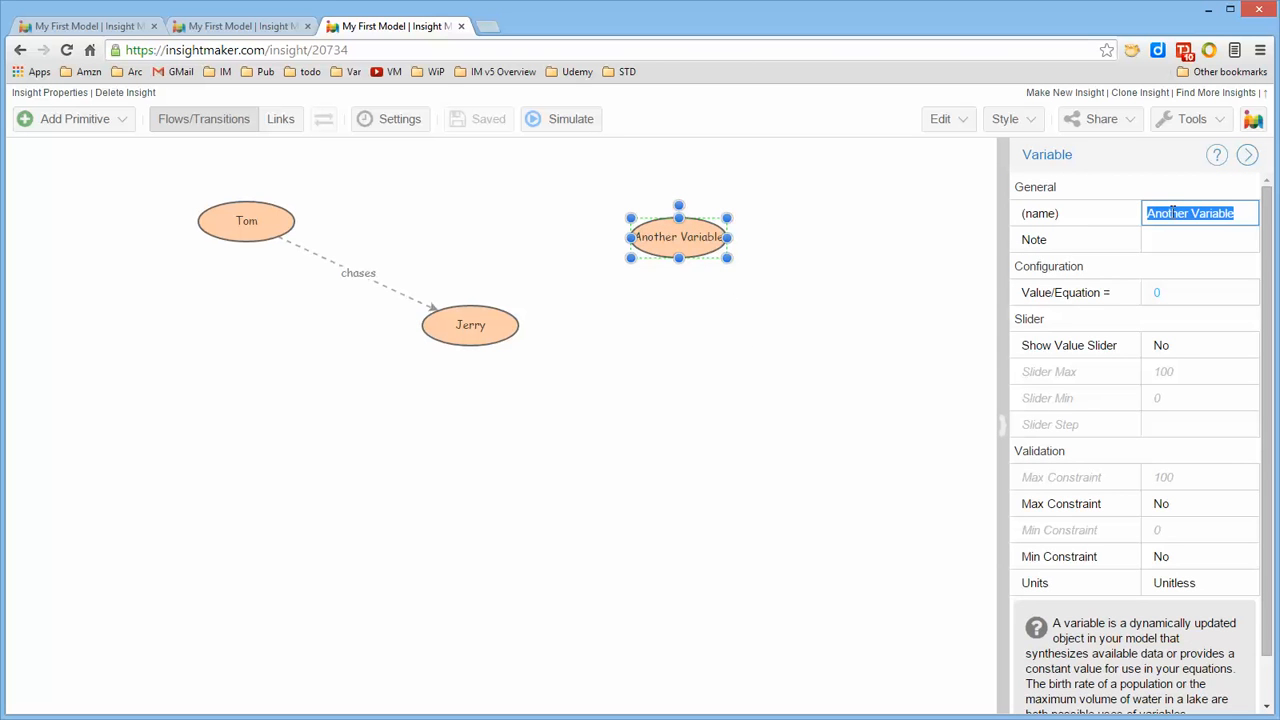
{"action": "left_click", "coordinate": [897, 336]}
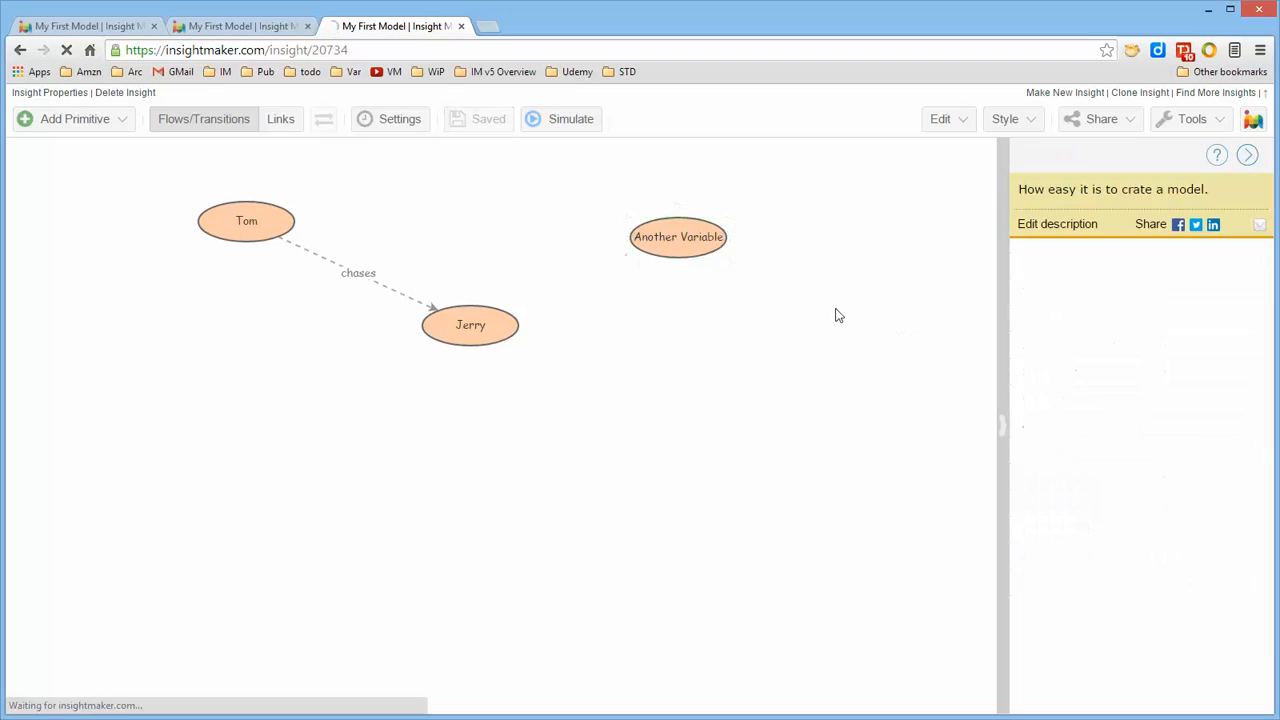
Enlarge Another Variable, rotate it to a diagonal orientation, and place it below Jerry
{"action": "left_click", "coordinate": [692, 250]}
{"action": "left_click_drag", "start_coordinate": [729, 259], "coordinate": [751, 282]}
{"action": "left_click_drag", "start_coordinate": [690, 204], "coordinate": [618, 455]}
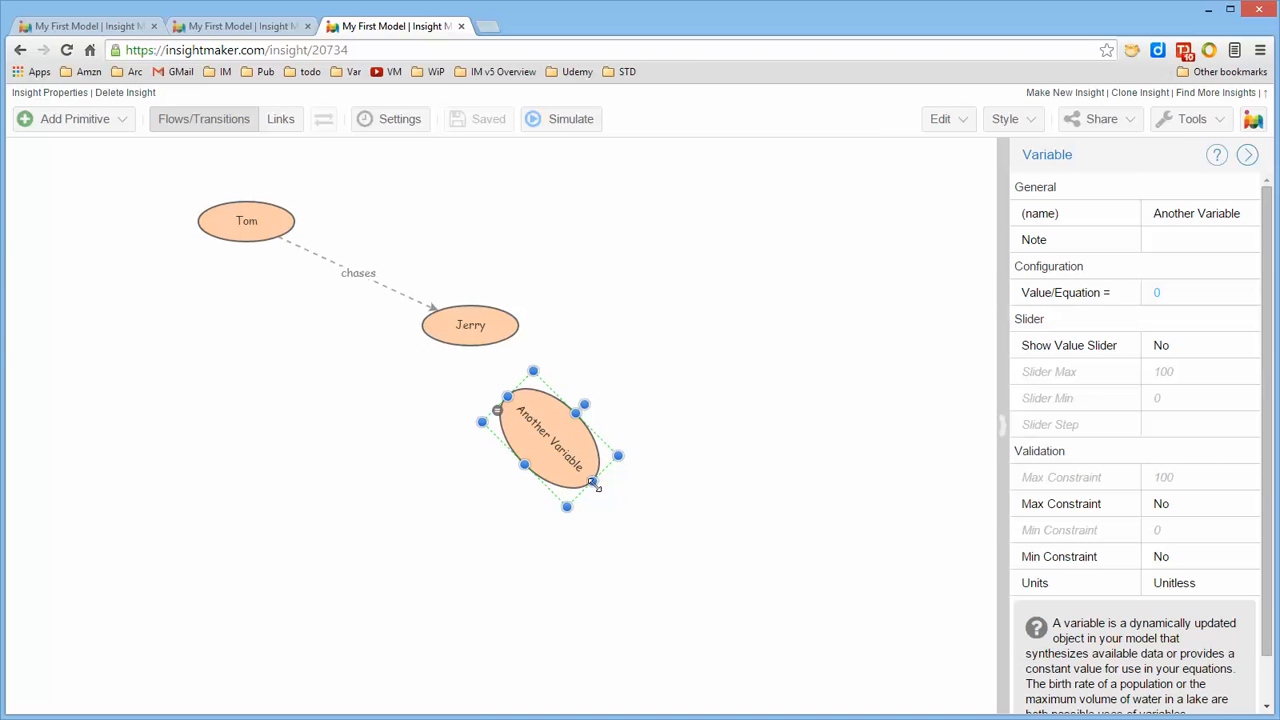
{"action": "left_click", "coordinate": [645, 440]}
{"action": "left_click", "coordinate": [578, 436]}
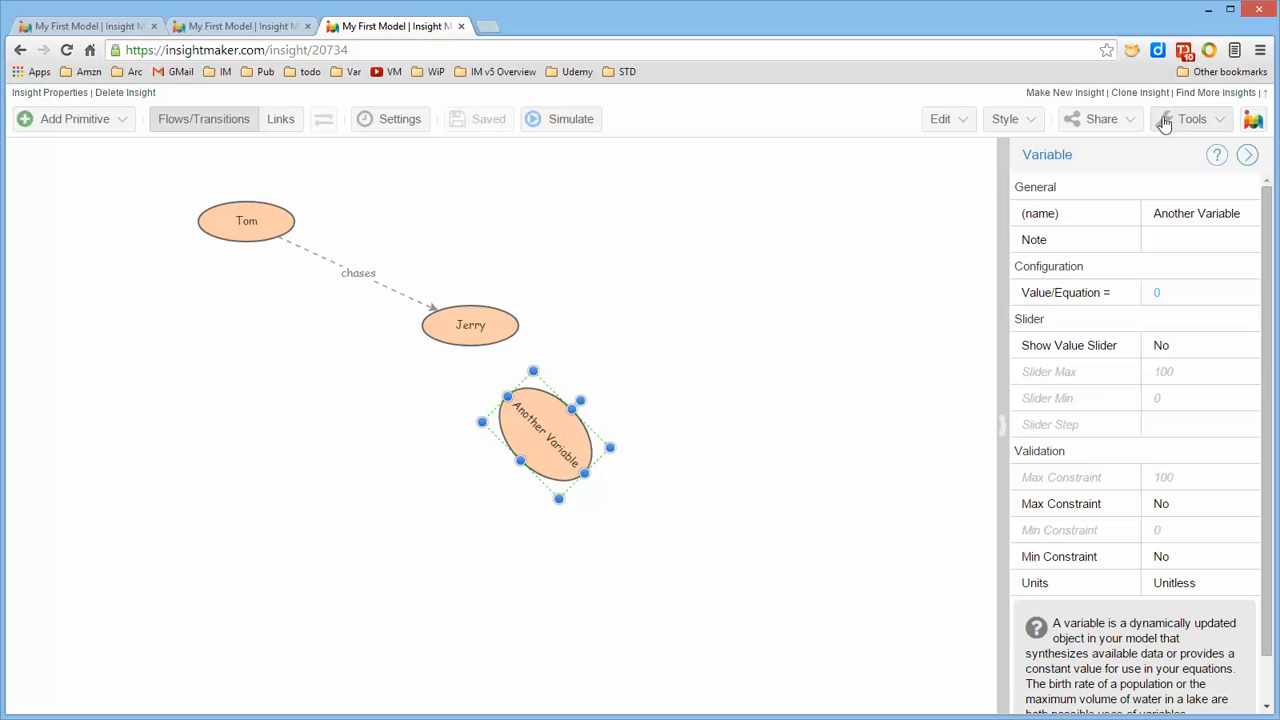
Review the font, color, alignment, order and picture styling options for Another Variable
{"action": "left_click", "coordinate": [1028, 120]}
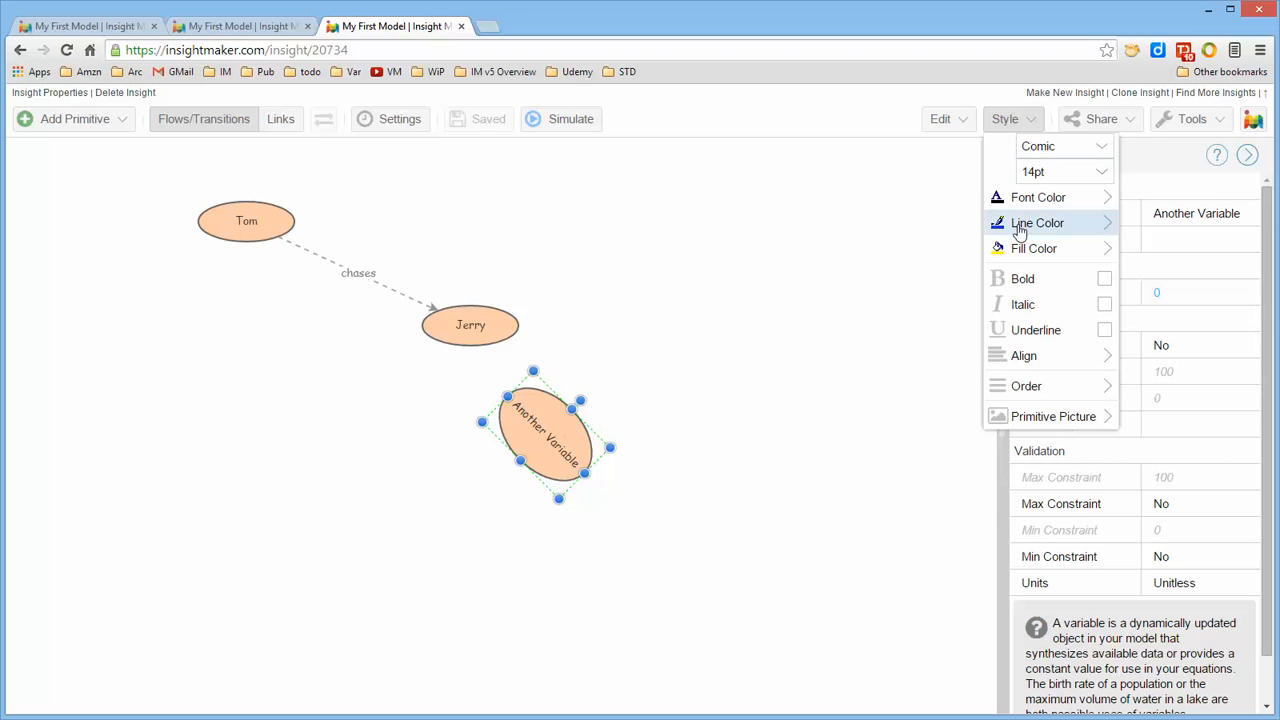
{"action": "mouse_move", "coordinate": [1030, 258]}
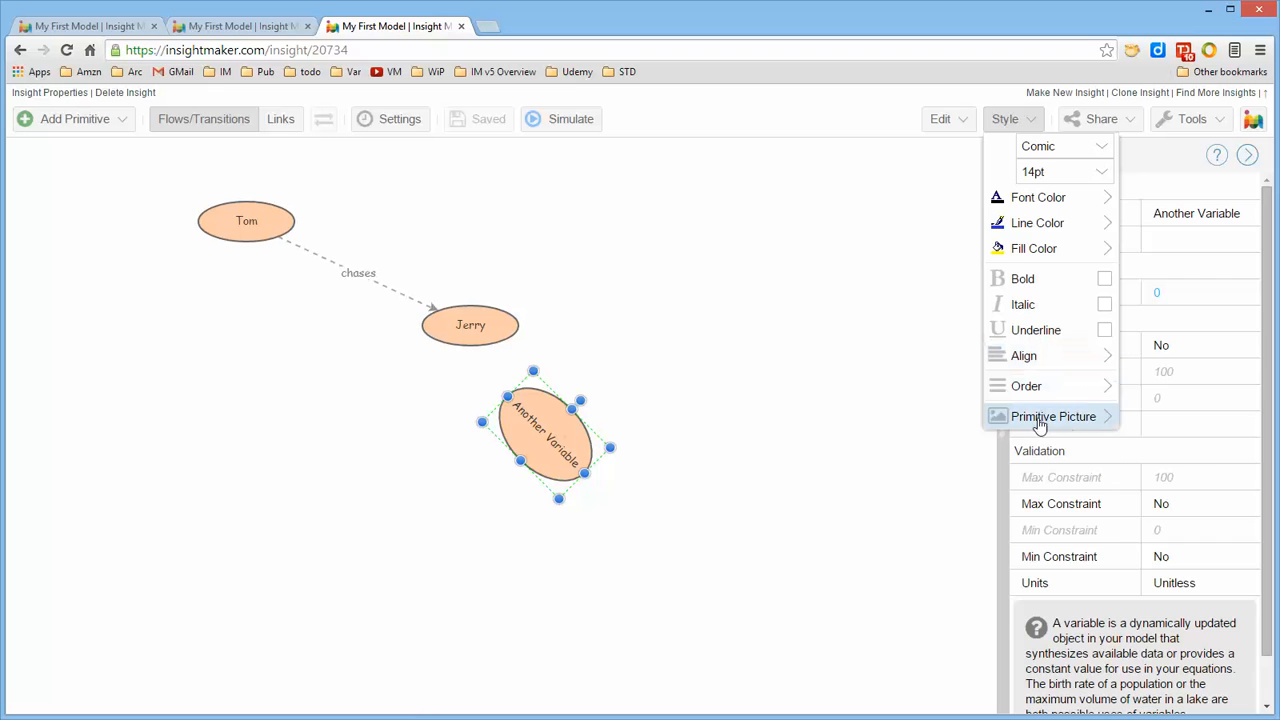
{"action": "left_click", "coordinate": [912, 305]}
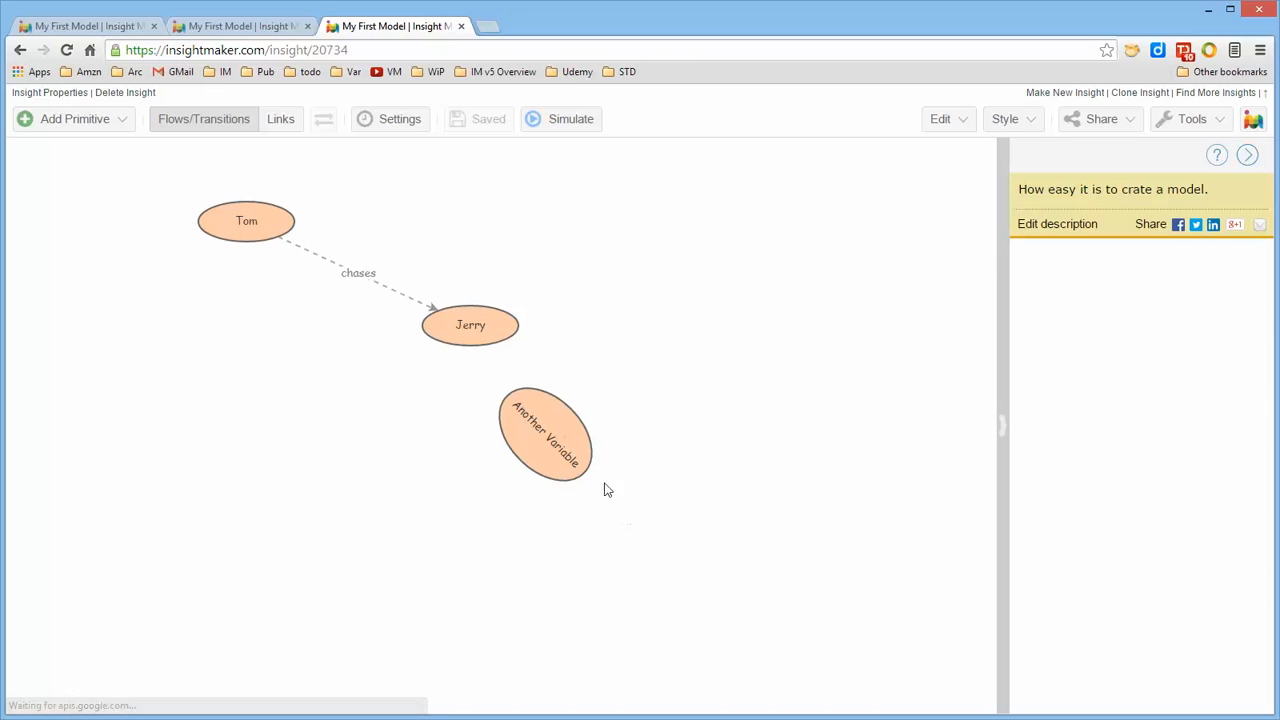
Adjust the size of Another Variable, rotate it back upright, and place it above and right of Jerry
{"action": "left_click", "coordinate": [575, 463]}
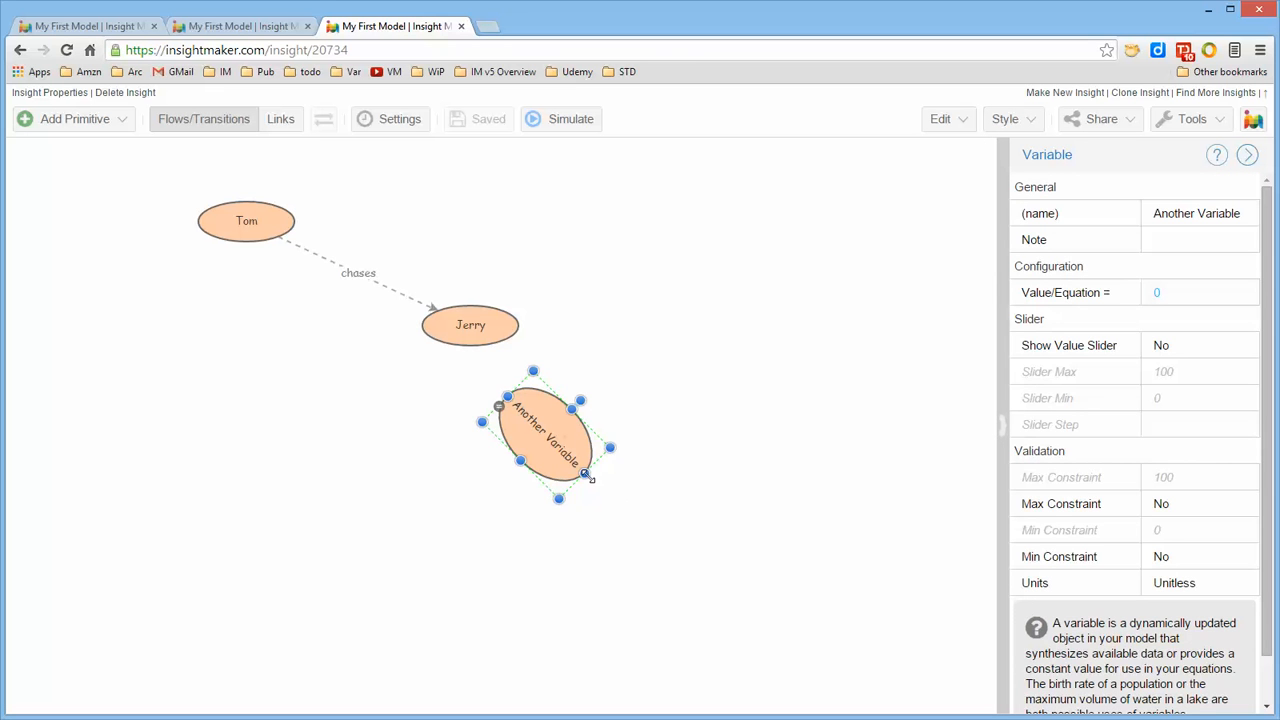
{"action": "left_click_drag", "start_coordinate": [586, 474], "coordinate": [616, 453]}
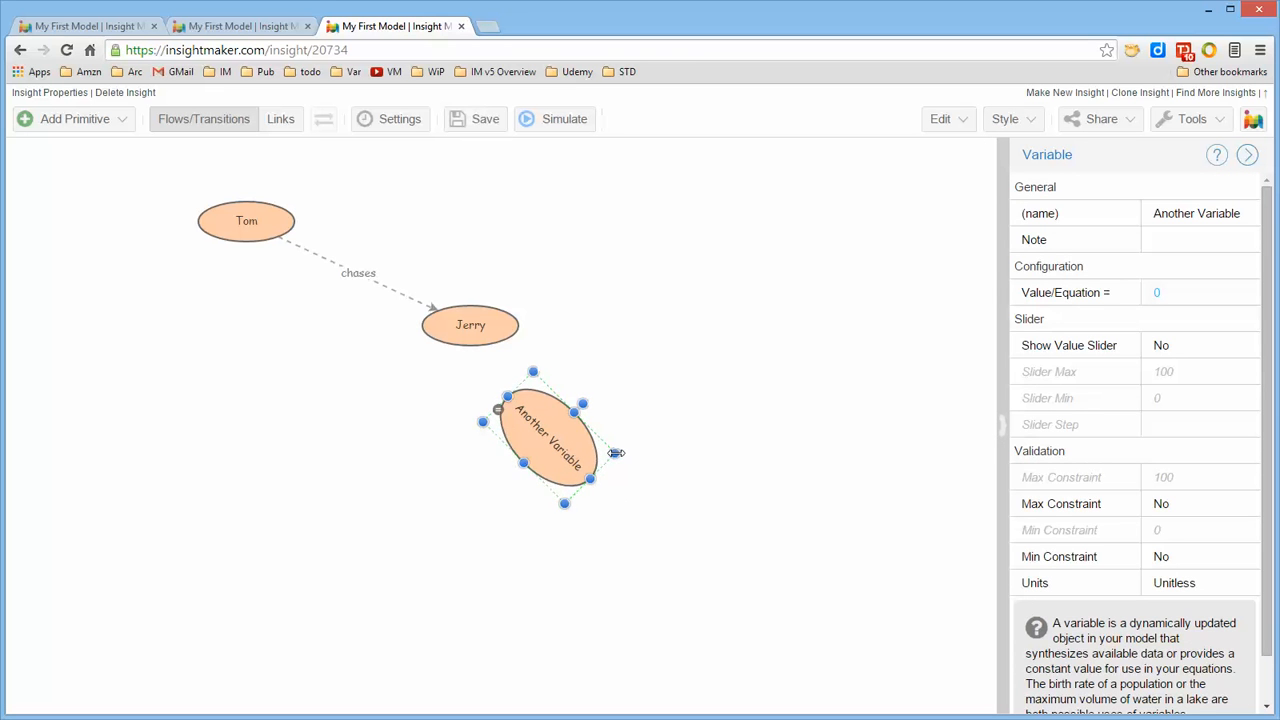
{"action": "left_click_drag", "start_coordinate": [588, 403], "coordinate": [633, 244]}
{"action": "left_click", "coordinate": [645, 338]}
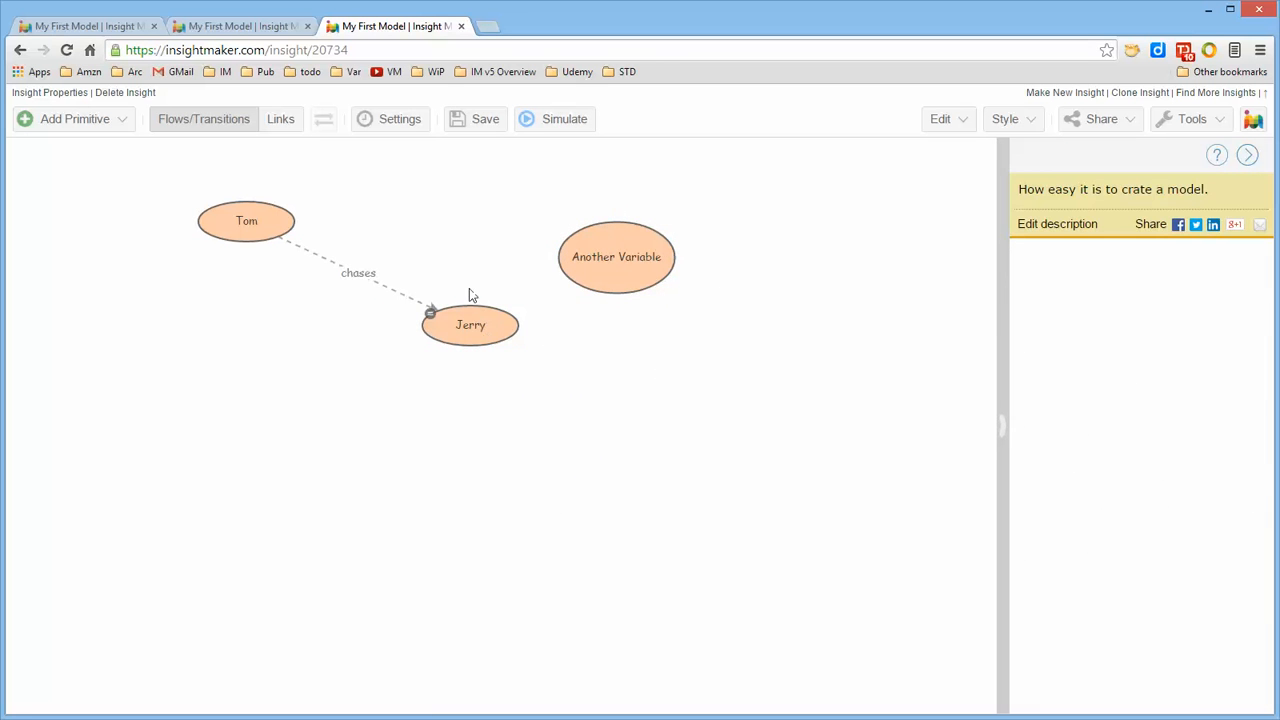
Create a link from Another Variable to Jerry and move Another Variable farther right
{"action": "left_click", "coordinate": [280, 119]}
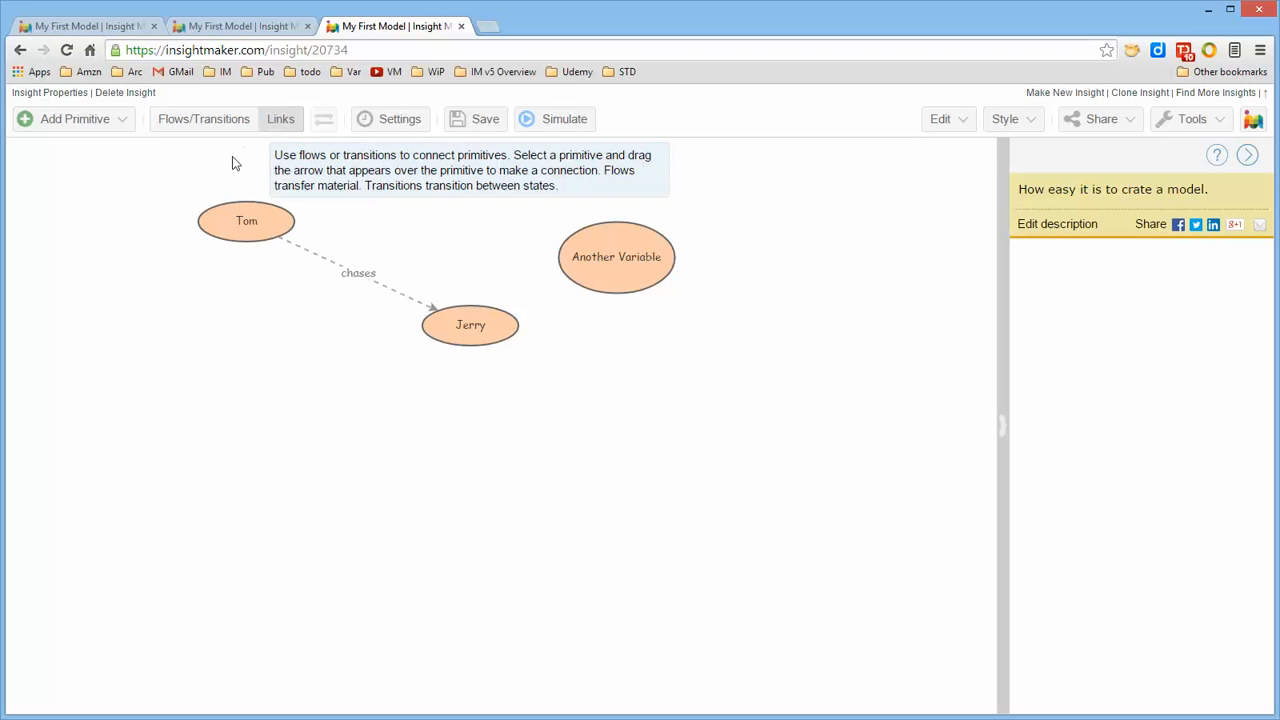
{"action": "mouse_move", "coordinate": [620, 260]}
{"action": "left_click_drag", "start_coordinate": [617, 258], "coordinate": [474, 332]}
{"action": "left_click_drag", "start_coordinate": [622, 273], "coordinate": [710, 273]}
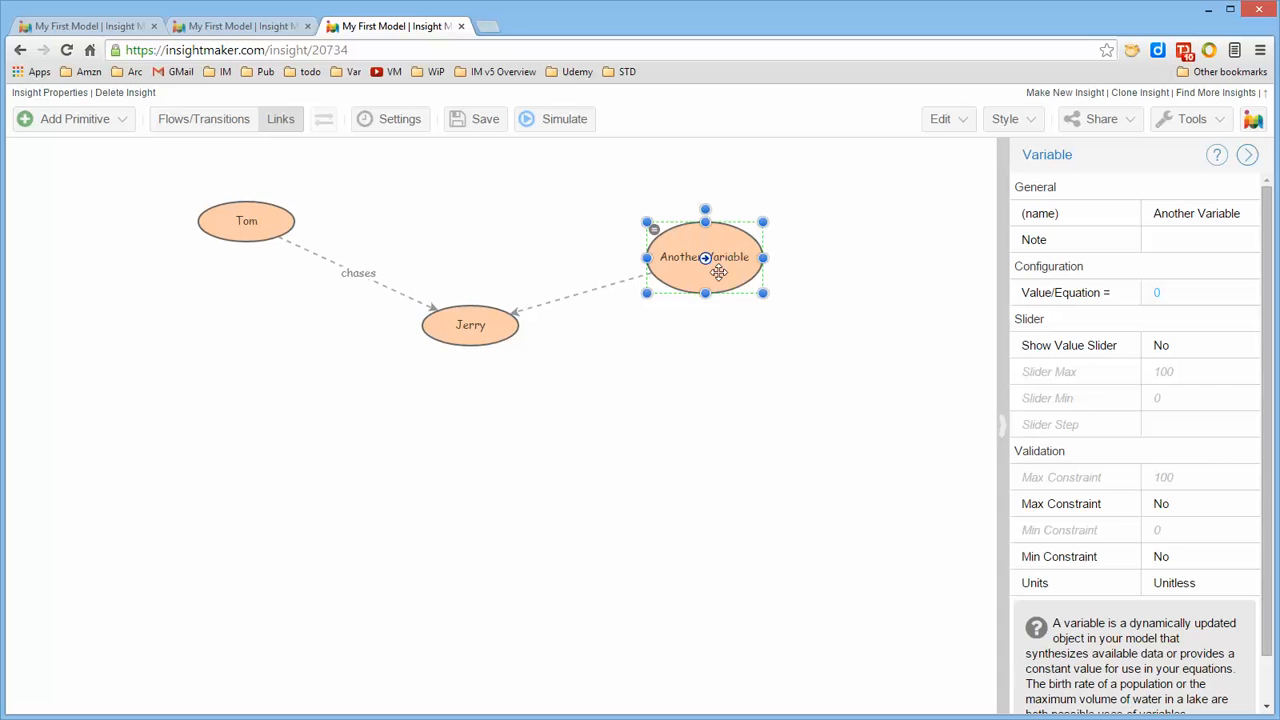
Name the link from Another Variable to Jerry "a relation" and shift Another Variable slightly up and right
{"action": "left_click", "coordinate": [589, 289]}
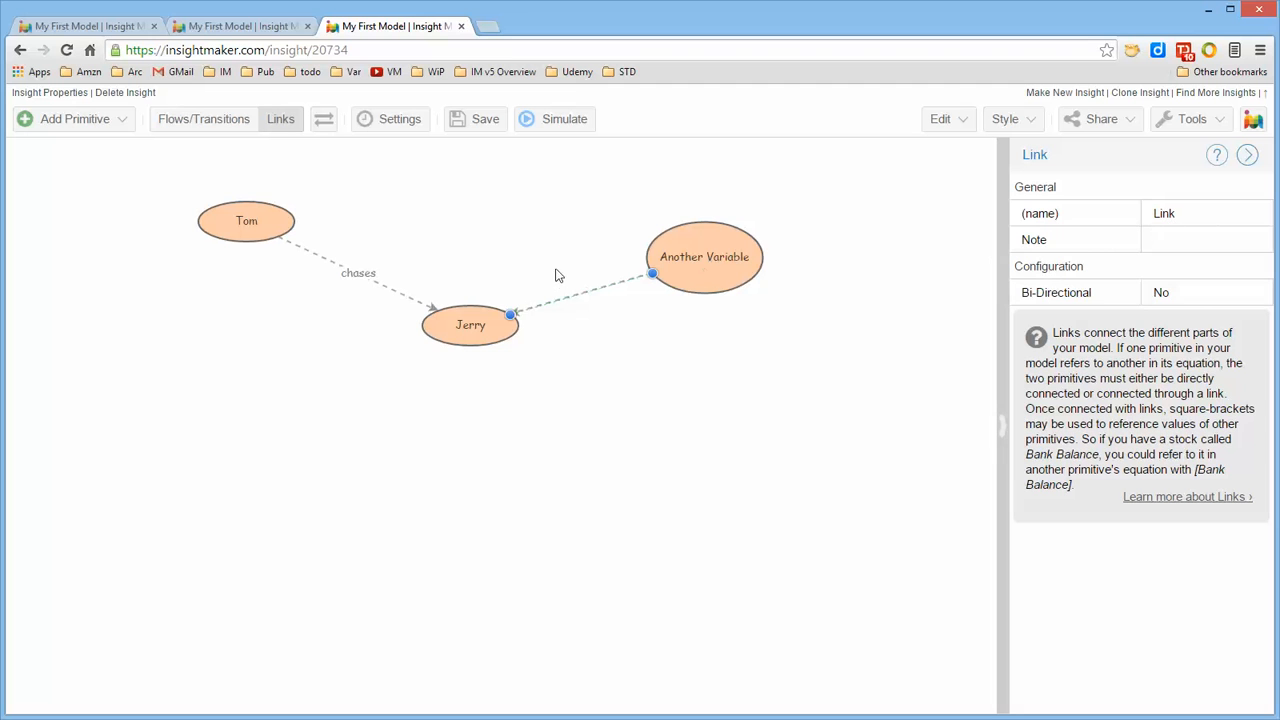
{"action": "left_click", "coordinate": [1200, 214]}
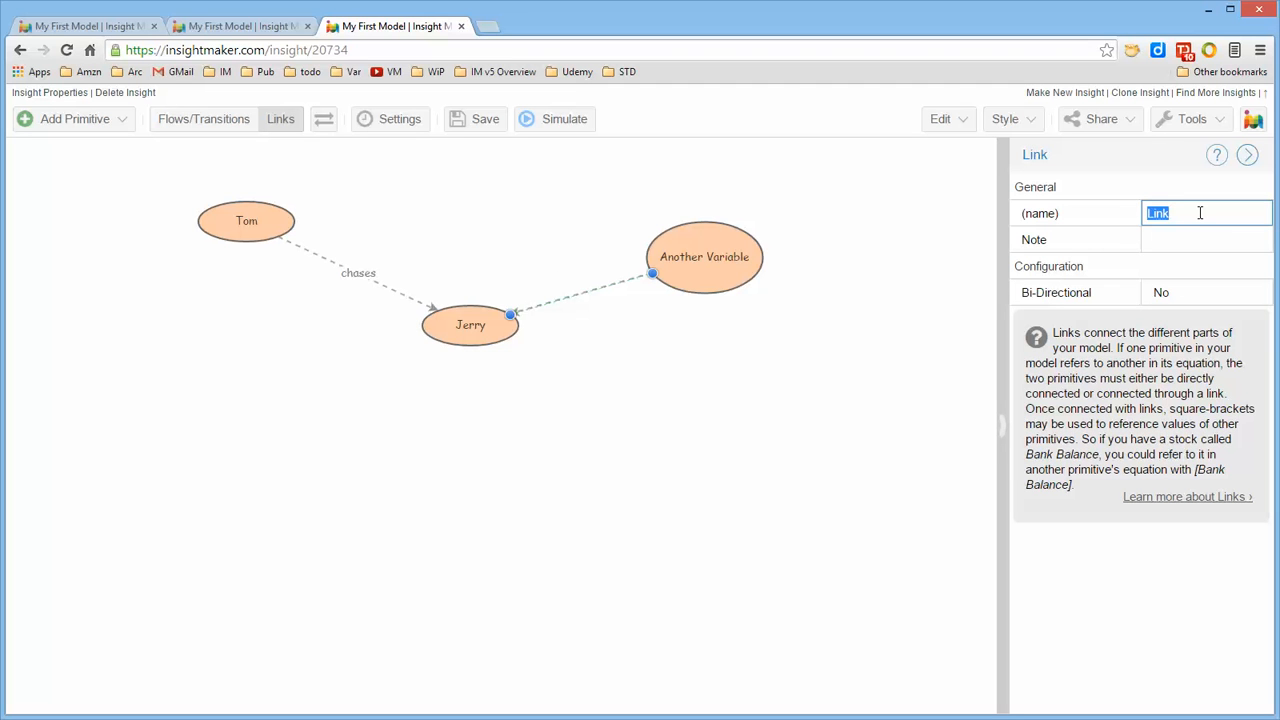
{"action": "type", "text": "S"}
{"action": "key", "text": "Return"}
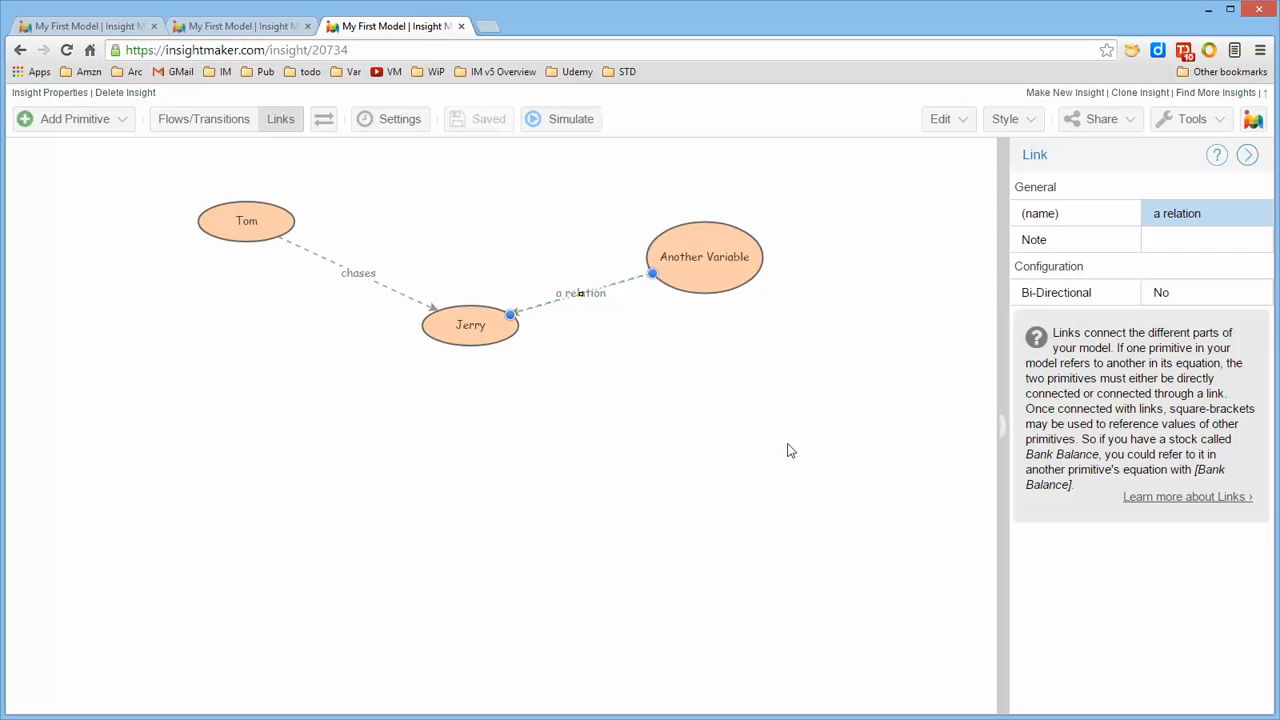
{"action": "left_click_drag", "start_coordinate": [704, 257], "coordinate": [720, 237]}
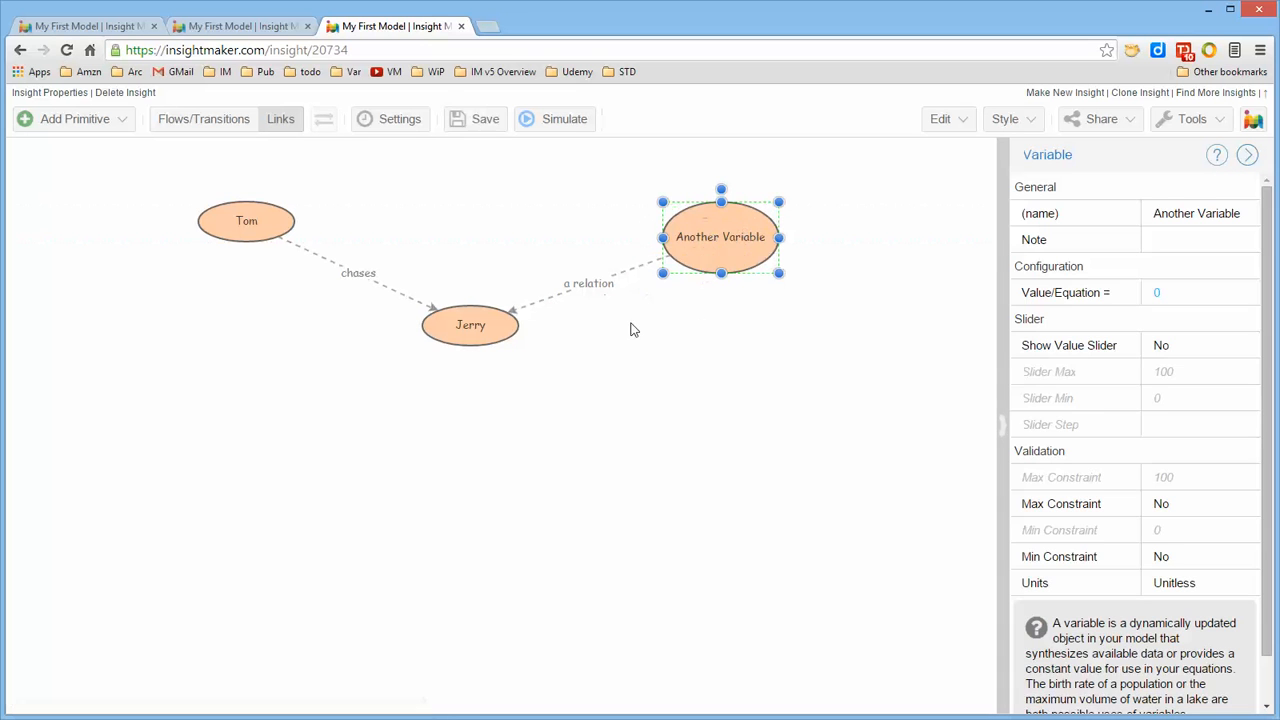
Rename the link between Another Variable and Jerry back to "Link"
{"action": "left_click", "coordinate": [589, 289]}
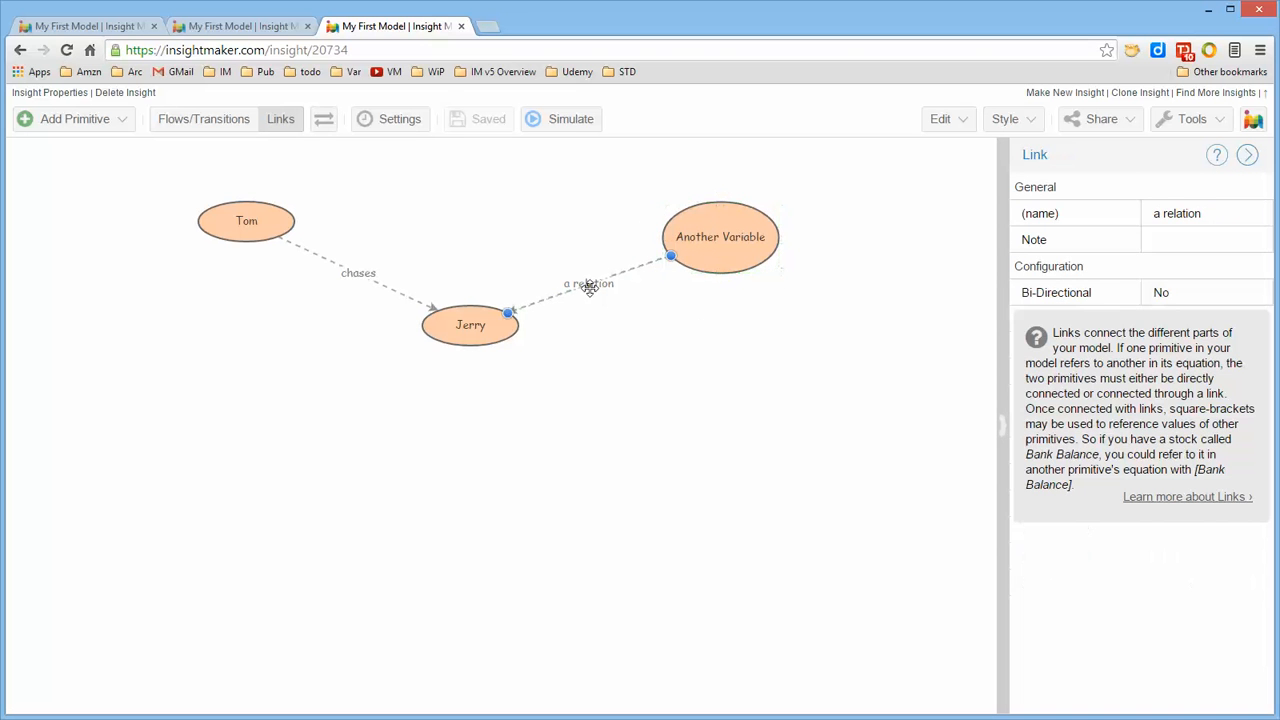
{"action": "left_click", "coordinate": [1180, 213]}
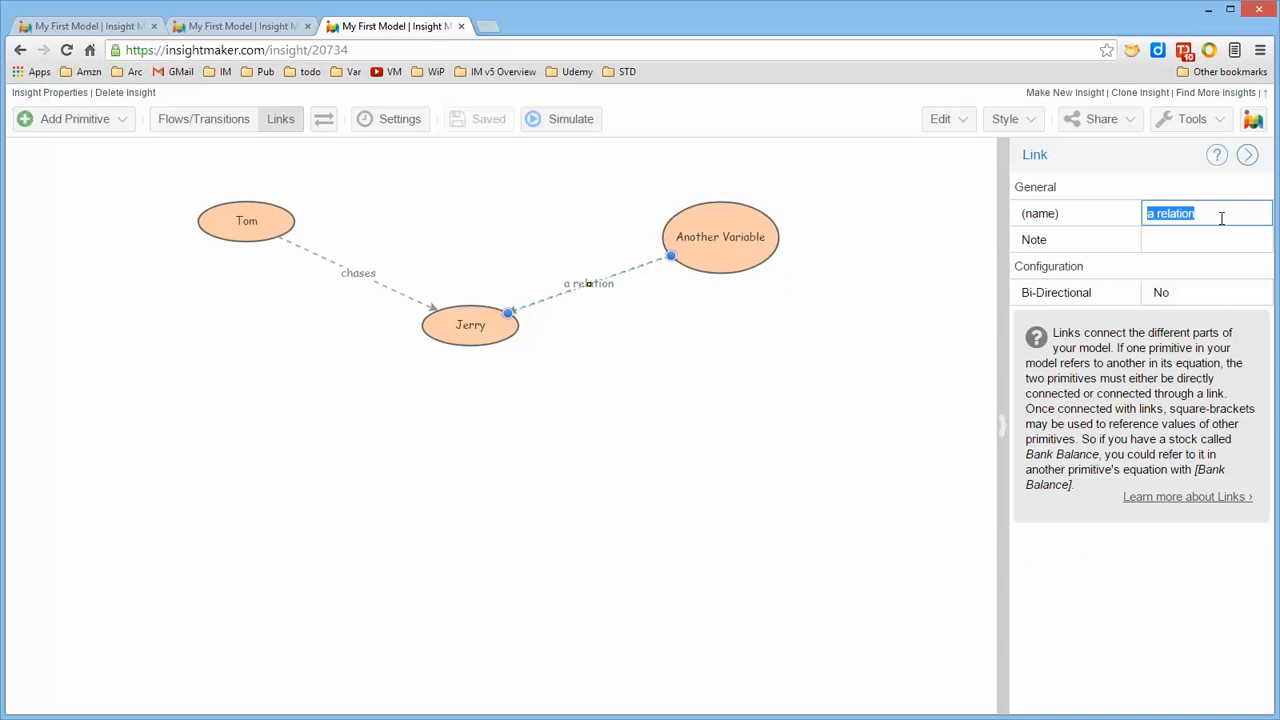
{"action": "type", "text": "Link"}
{"action": "key", "text": "Return"}
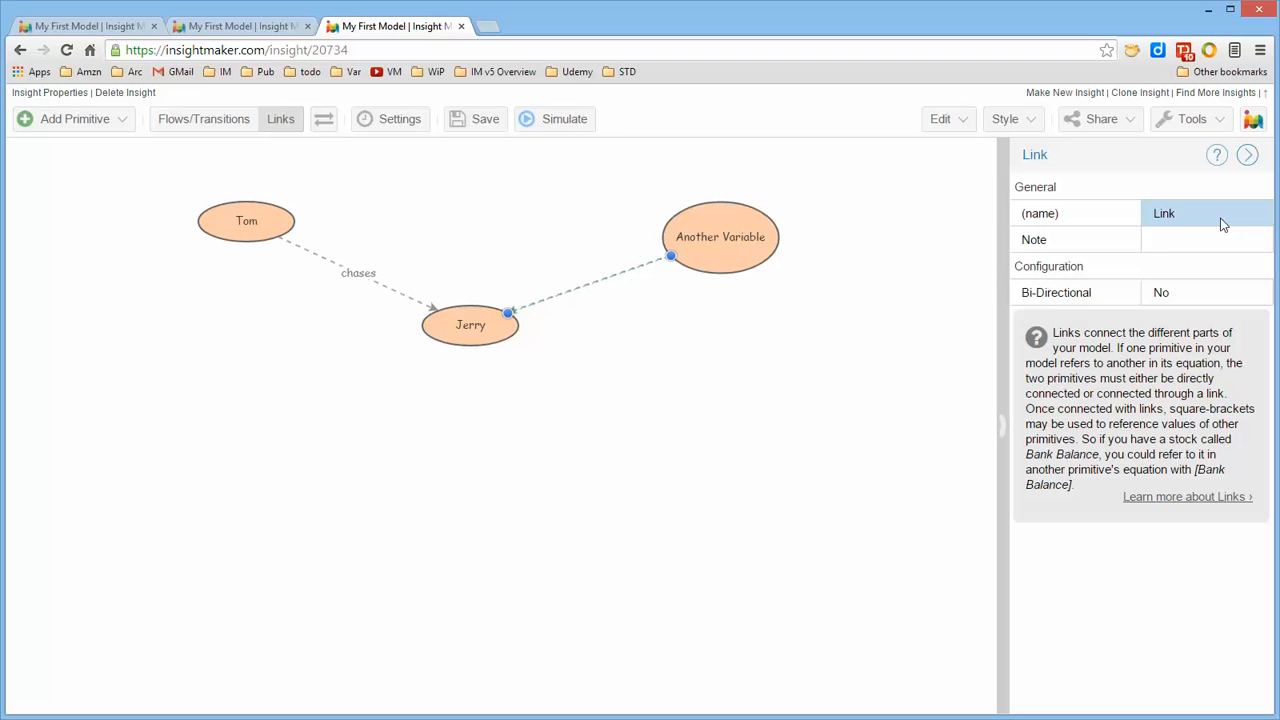
Move Another Variable farther right and down, and bend its link to Jerry into an S-curve using added bend points
{"action": "left_click_drag", "start_coordinate": [733, 269], "coordinate": [823, 326]}
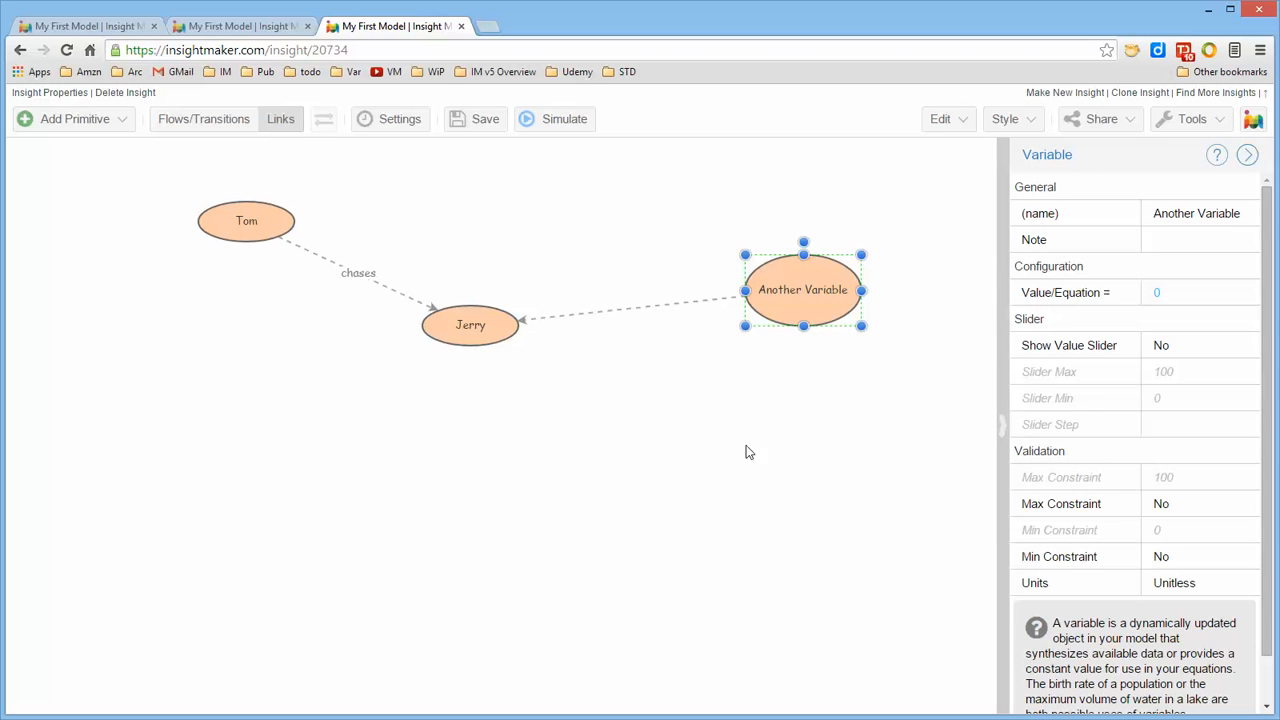
{"action": "left_click", "coordinate": [664, 307]}
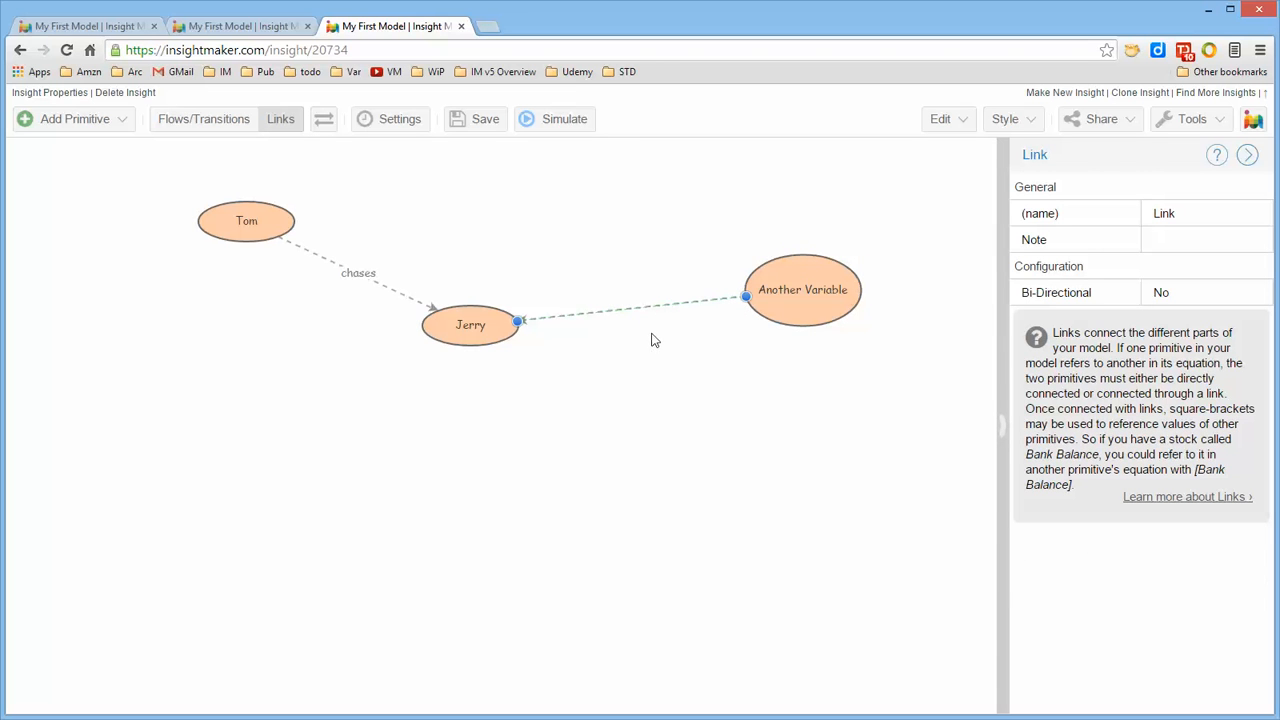
{"action": "left_click", "coordinate": [638, 312], "text": "shift"}
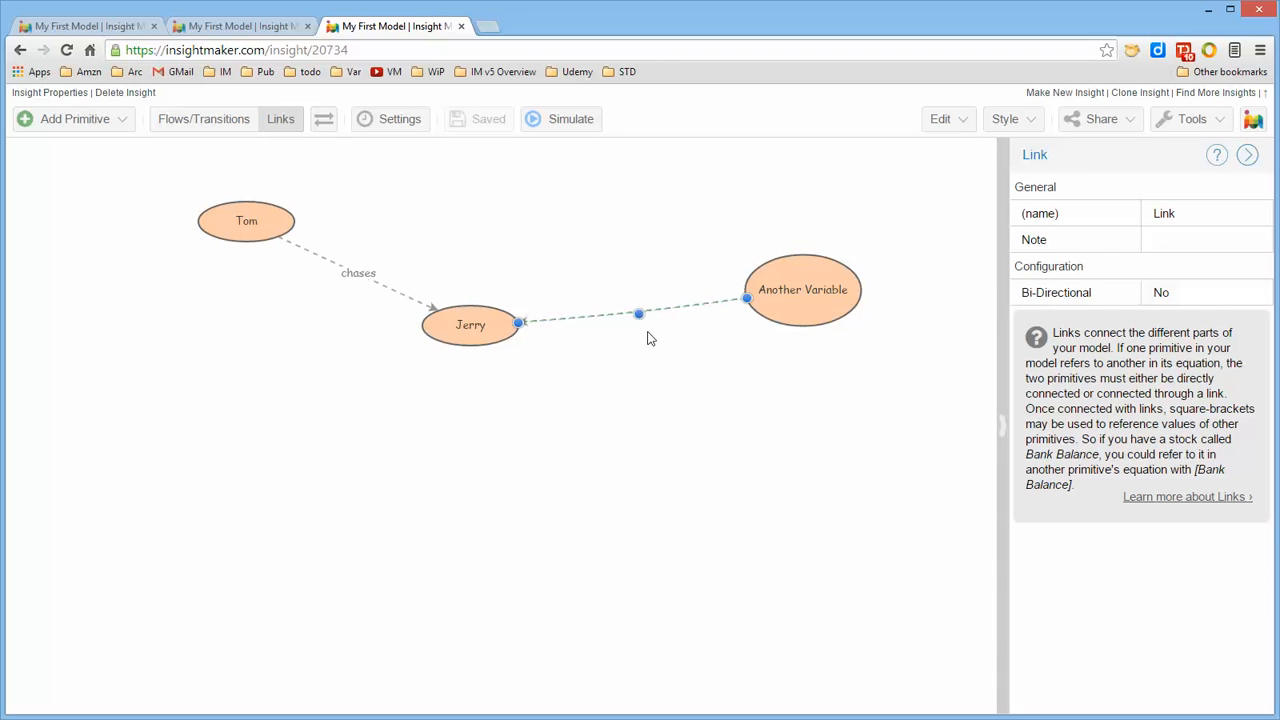
{"action": "left_click_drag", "start_coordinate": [582, 222], "coordinate": [518, 178]}
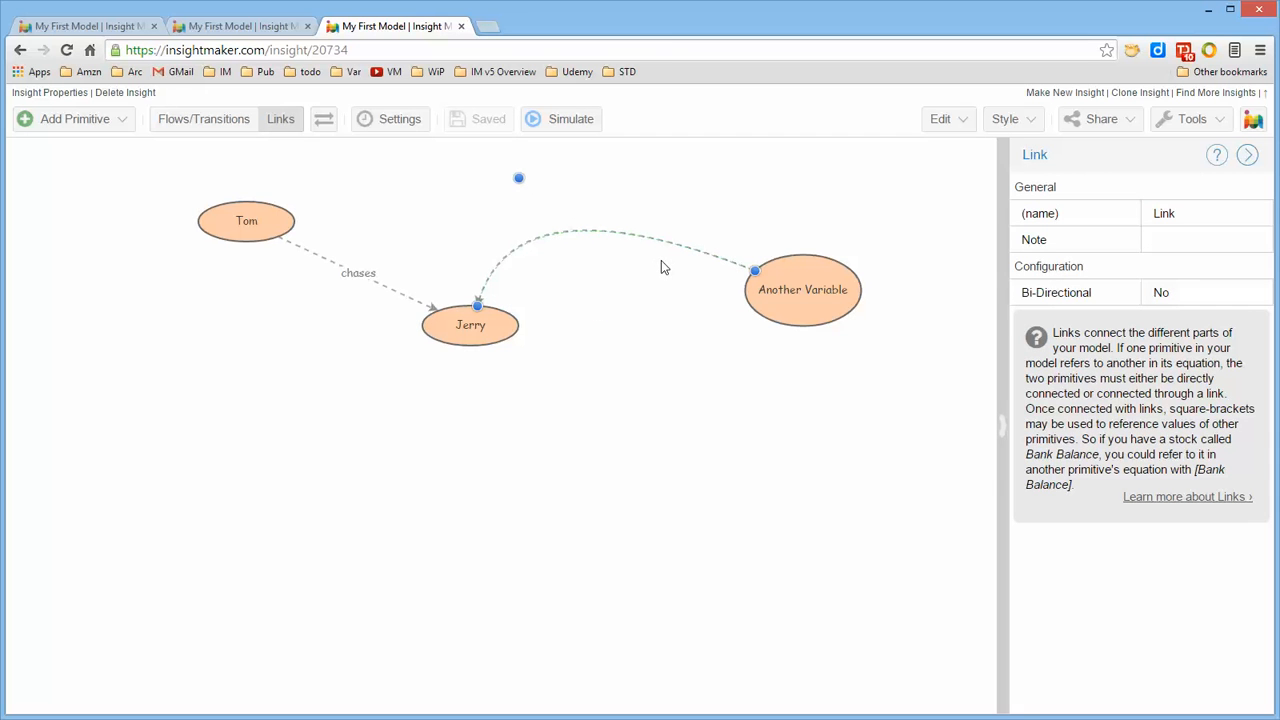
{"action": "left_click", "coordinate": [678, 242], "text": "shift"}
{"action": "left_click_drag", "start_coordinate": [680, 246], "coordinate": [663, 330]}
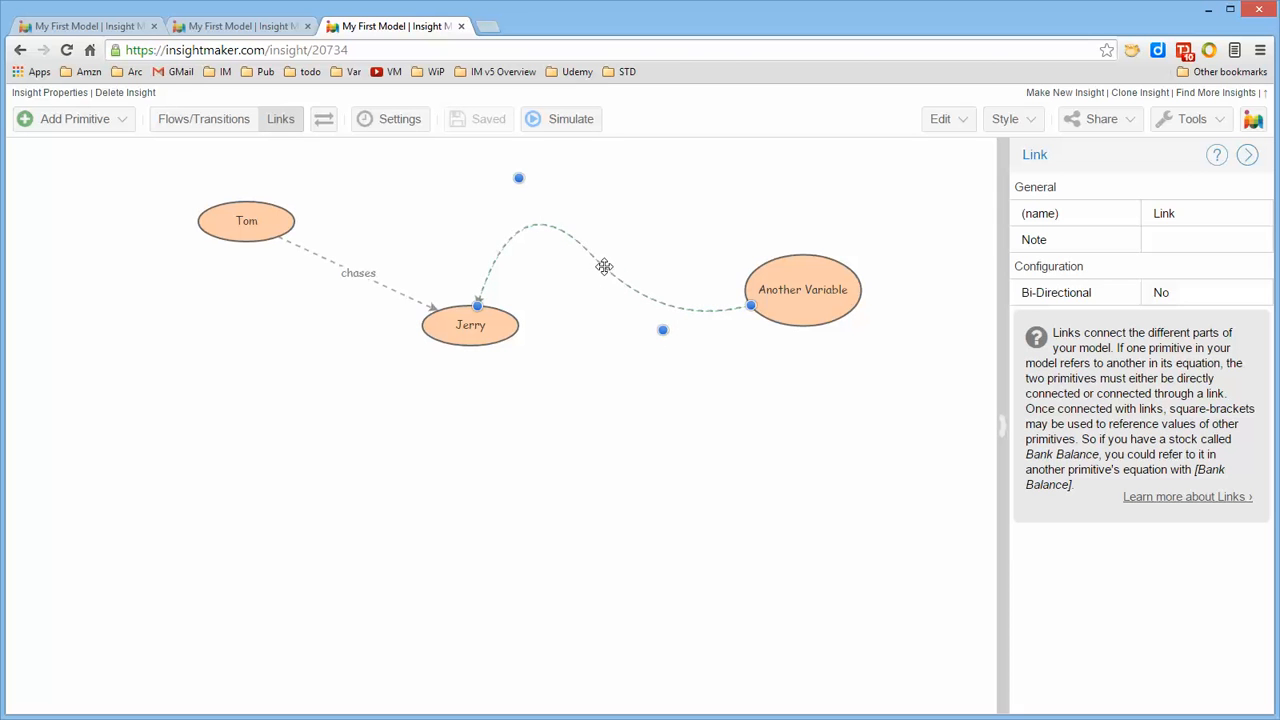
{"action": "left_click_drag", "start_coordinate": [603, 266], "coordinate": [628, 252]}
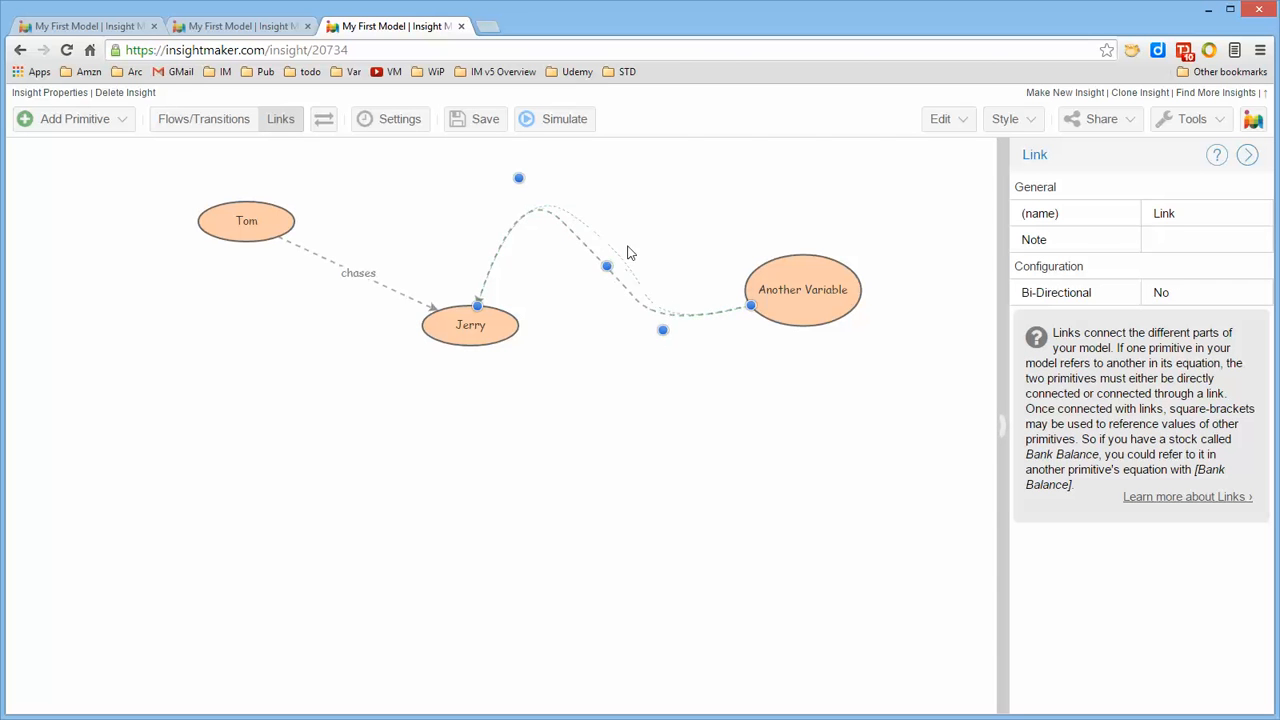
Raise the middle bend of the curved link to Jerry, and move Another Variable right and down and Jerry down
{"action": "left_click_drag", "start_coordinate": [653, 206], "coordinate": [655, 202]}
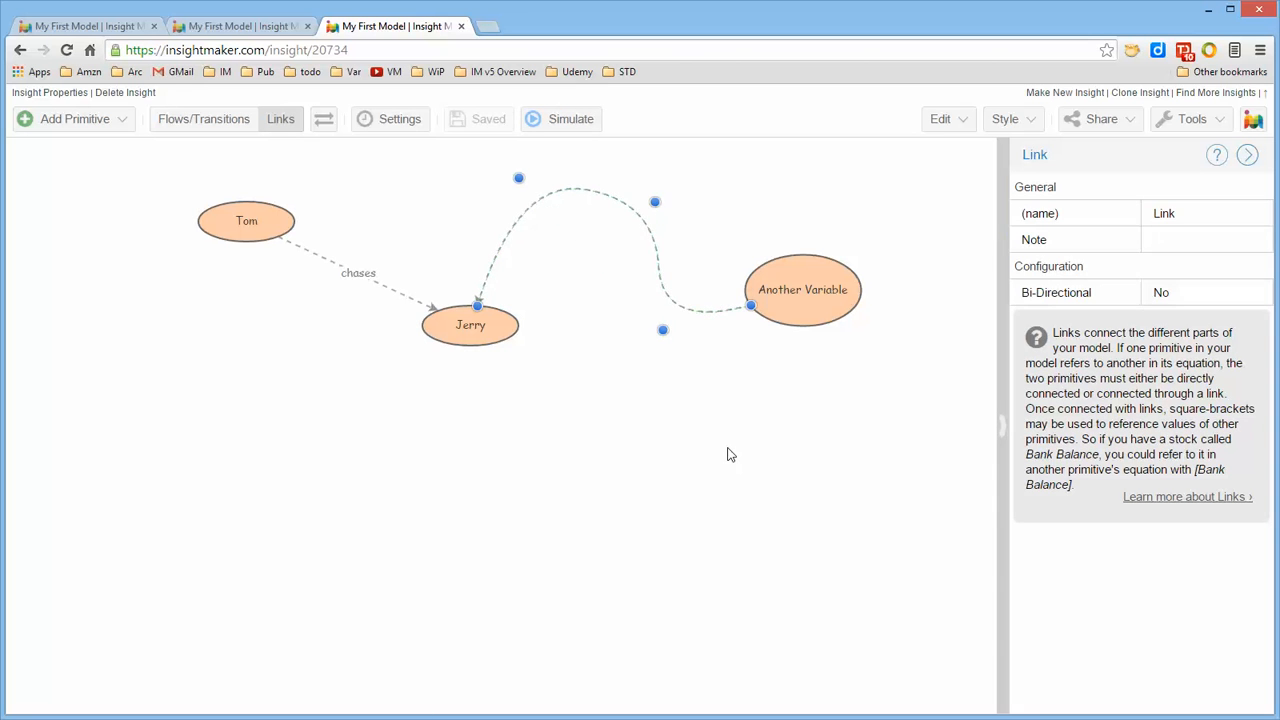
{"action": "left_click", "coordinate": [728, 455]}
{"action": "left_click_drag", "start_coordinate": [806, 323], "coordinate": [878, 333]}
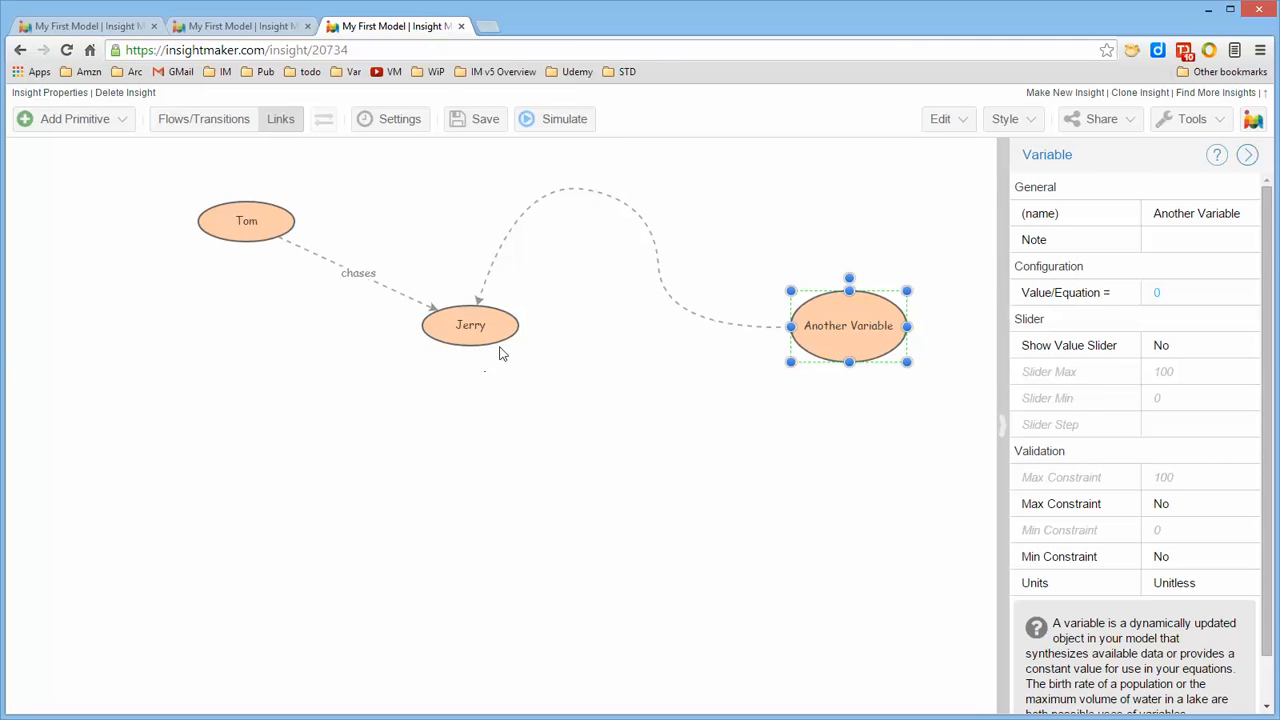
{"action": "left_click_drag", "start_coordinate": [500, 348], "coordinate": [495, 420]}
{"action": "left_click", "coordinate": [620, 410]}
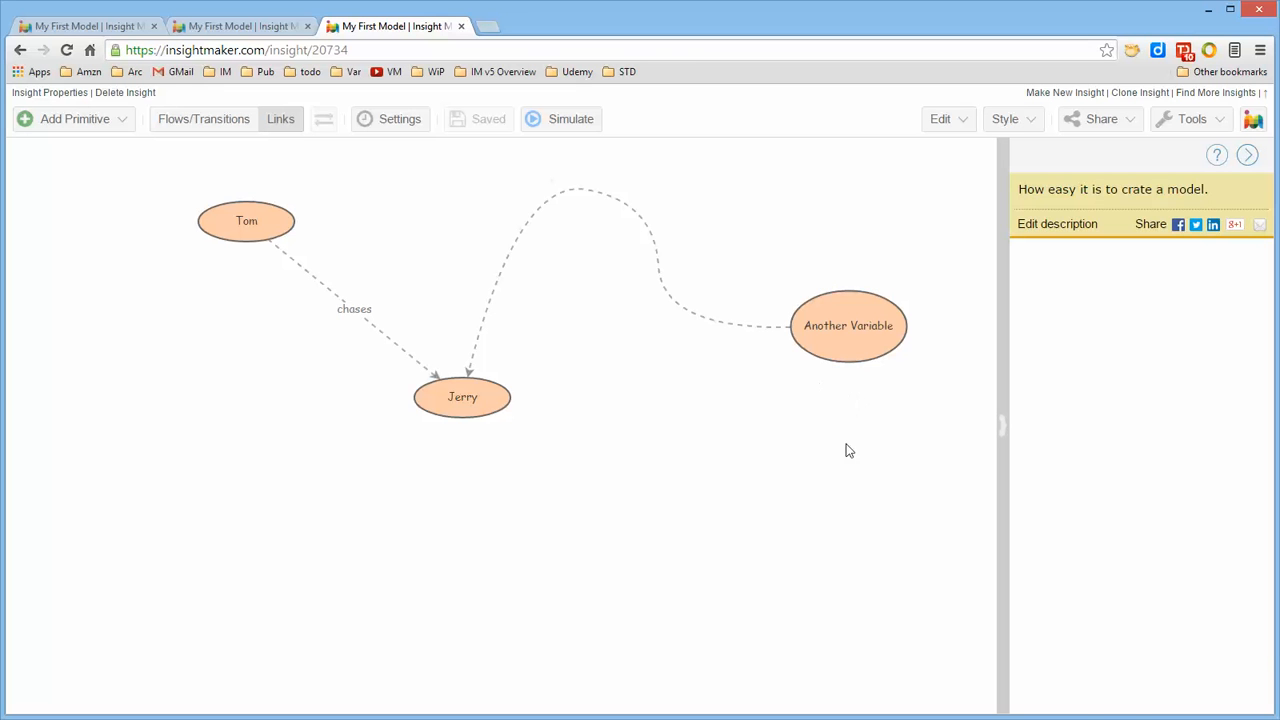
Duplicate Another Variable twice and Jerry once, placing the copies below the originals
{"action": "left_click", "coordinate": [849, 328]}
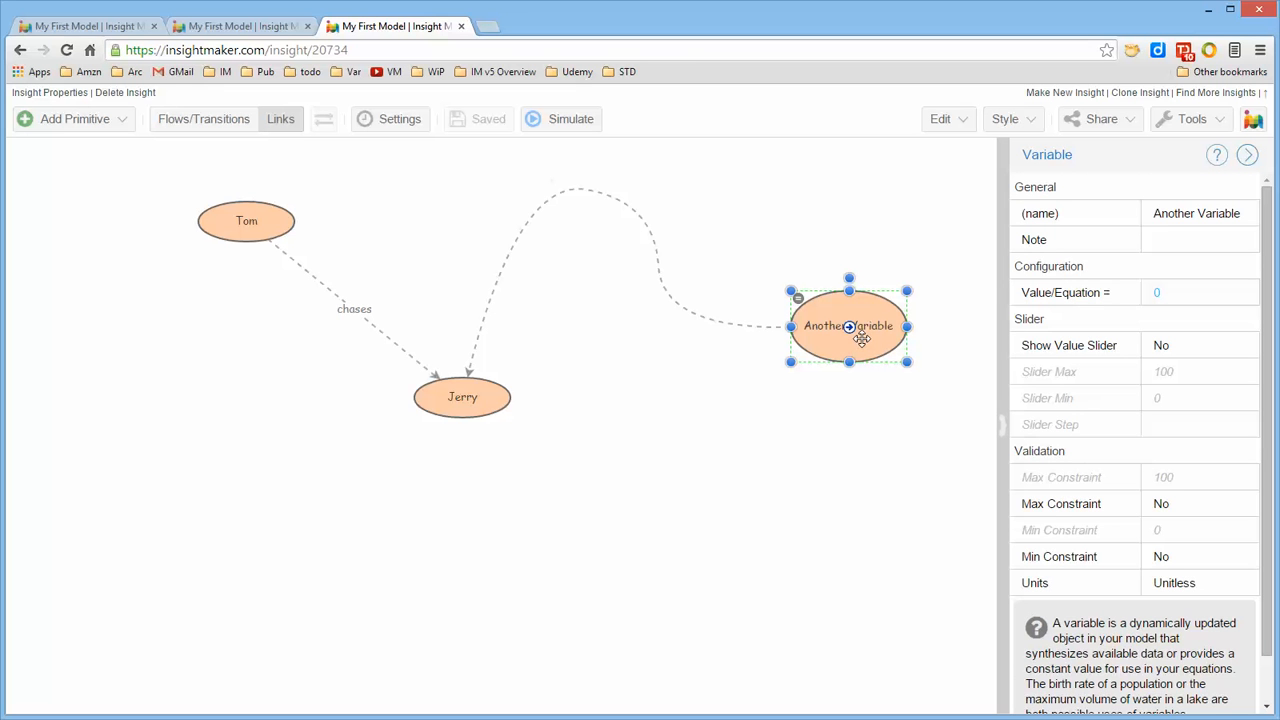
{"action": "key", "text": "ctrl+v"}
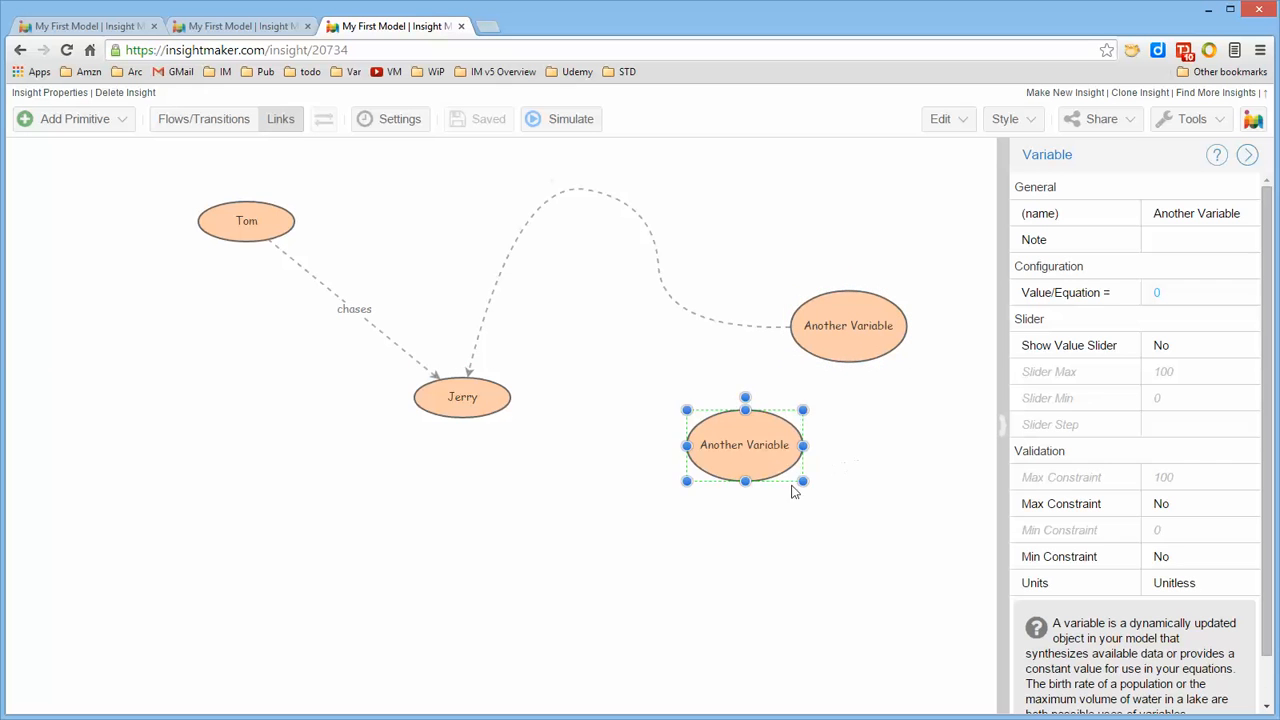
{"action": "key", "text": "ctrl+v"}
{"action": "left_click_drag", "start_coordinate": [771, 465], "coordinate": [829, 553]}
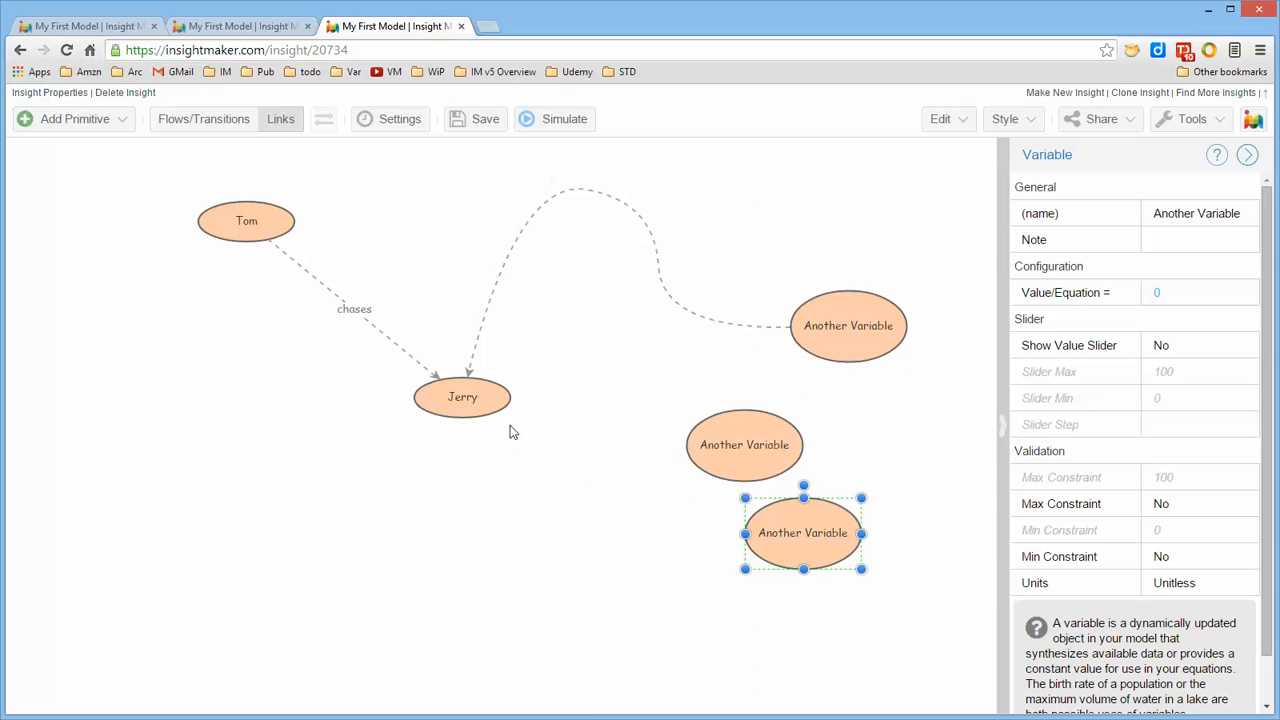
{"action": "mouse_move", "coordinate": [489, 401]}
{"action": "left_click_drag", "start_coordinate": [497, 400], "coordinate": [577, 513], "text": "ctrl"}
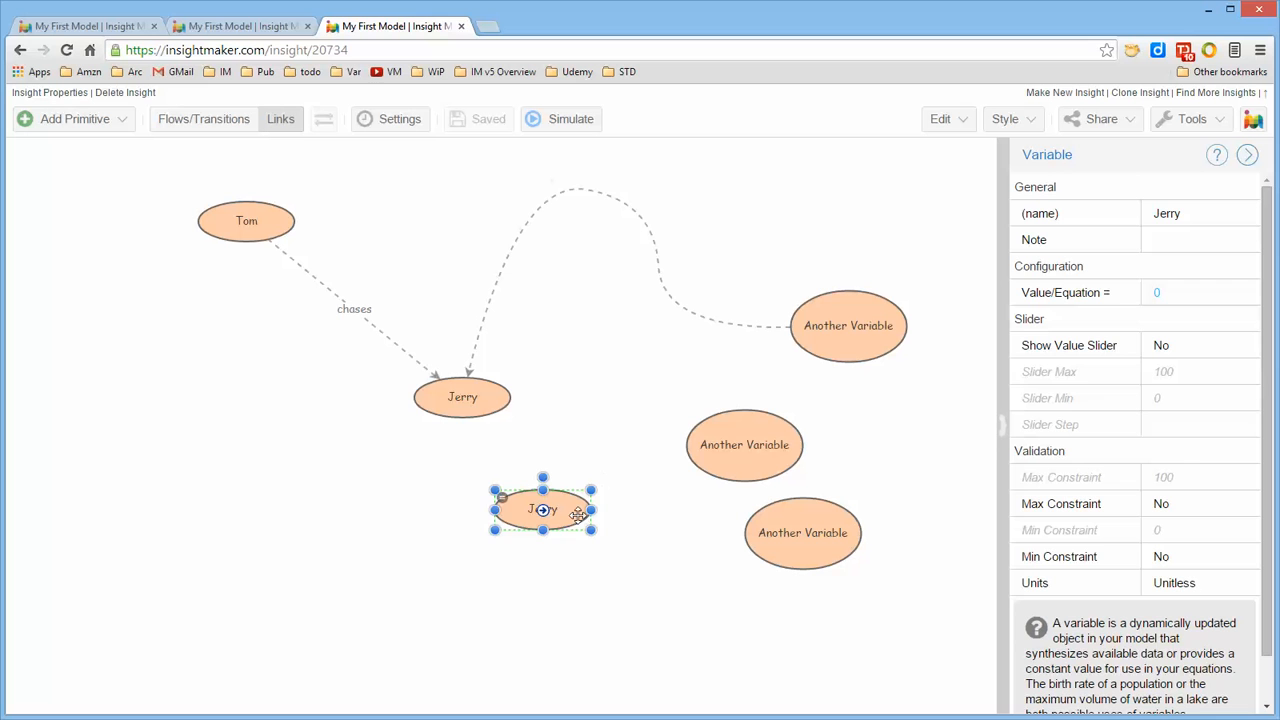
Rename the upper copy of Another Variable "new name" and move it up and left toward the upper Jerry
{"action": "double_click", "coordinate": [728, 449]}
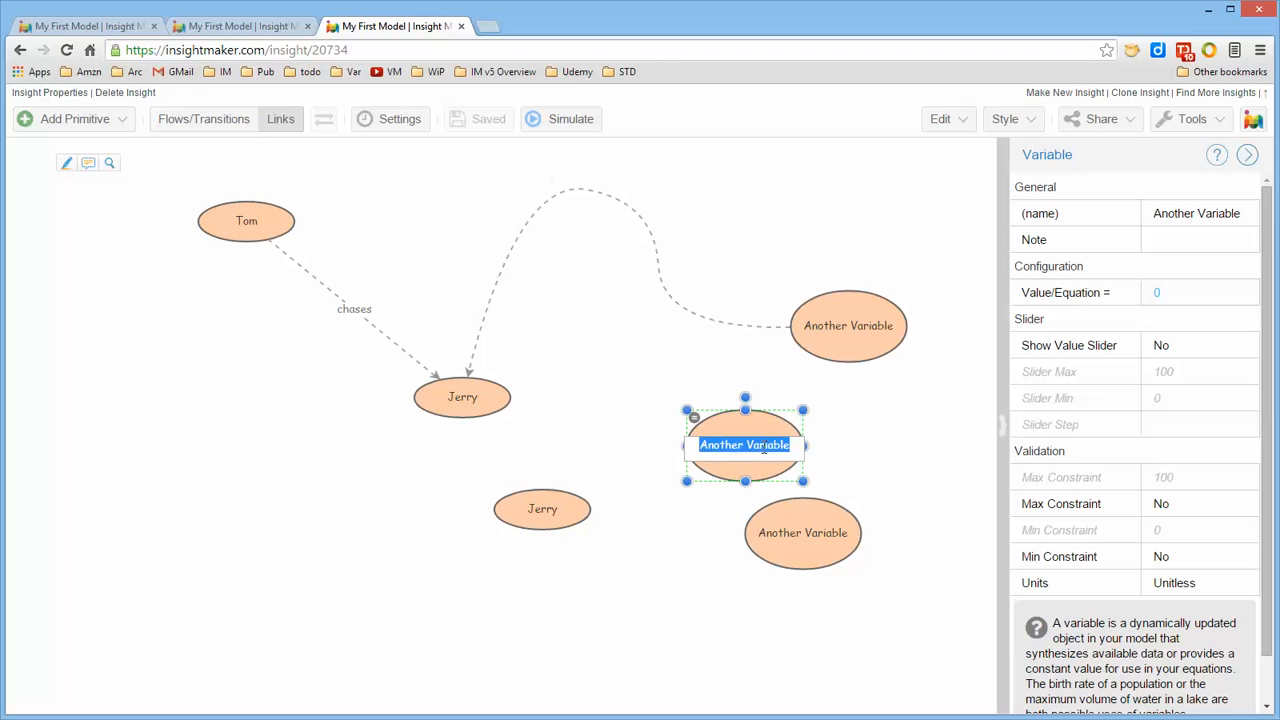
{"action": "type", "text": "new na"}
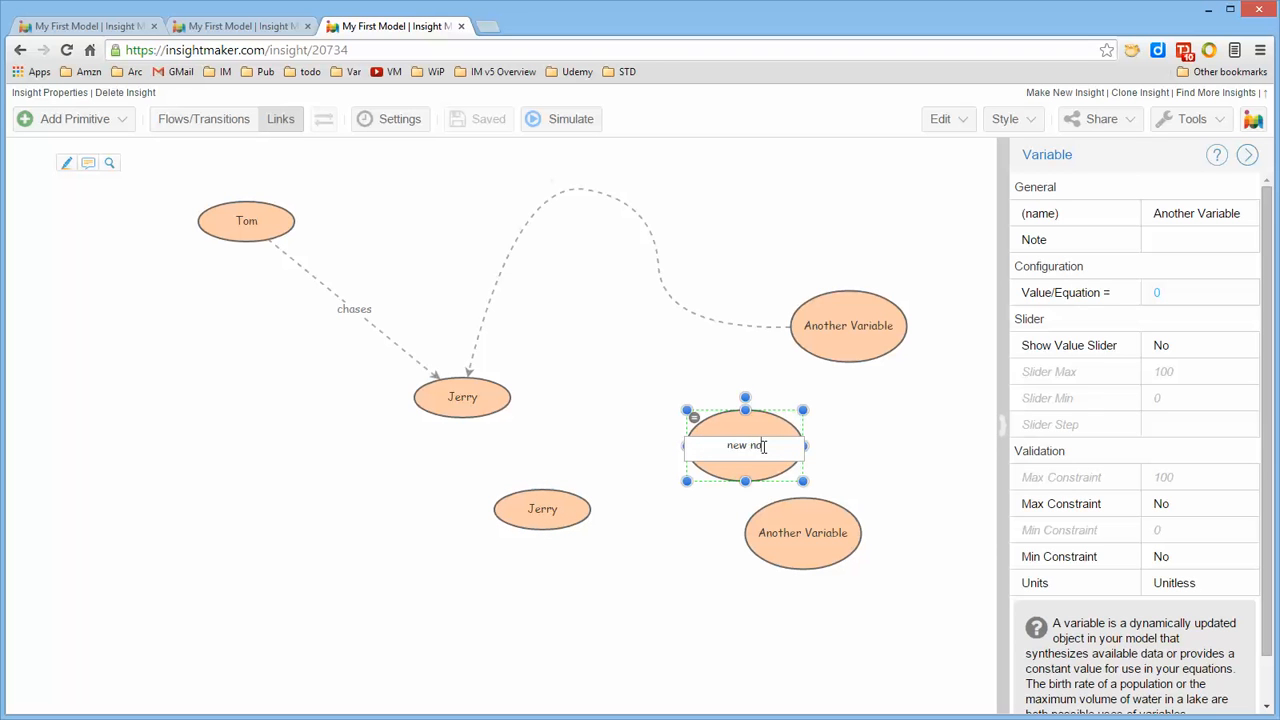
{"action": "type", "text": "me"}
{"action": "left_click", "coordinate": [884, 441]}
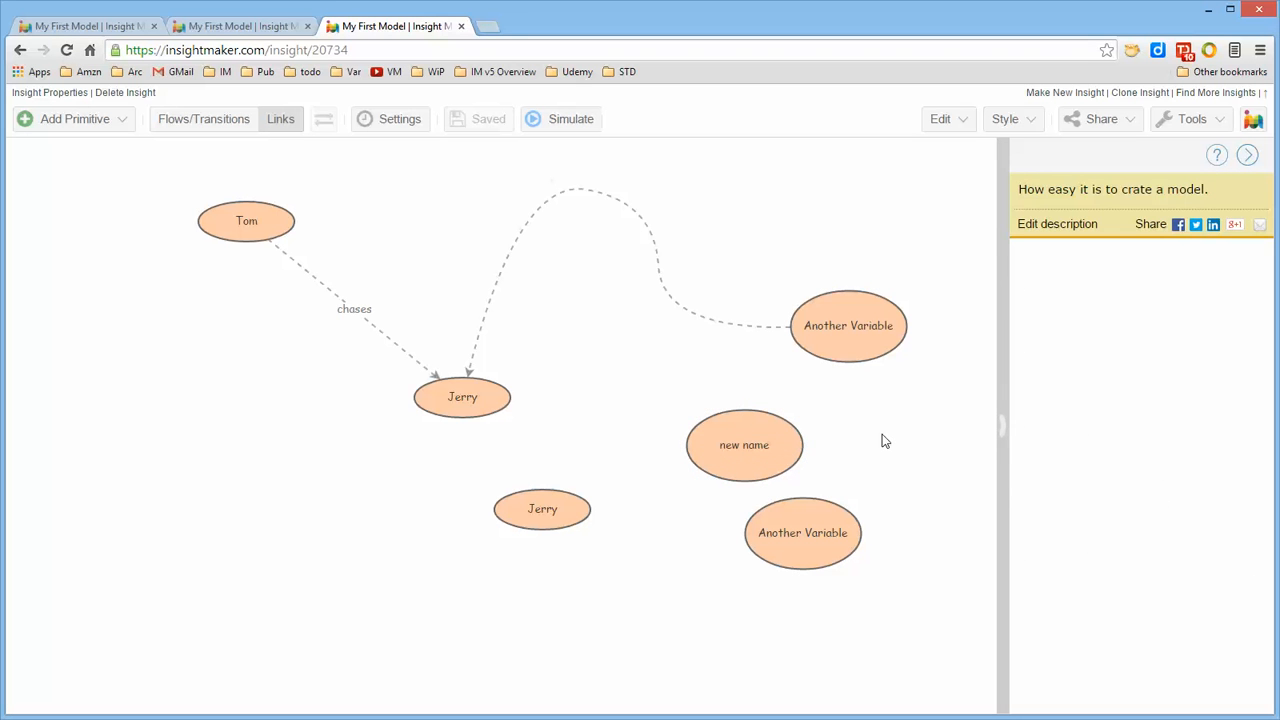
{"action": "left_click_drag", "start_coordinate": [762, 458], "coordinate": [683, 412]}
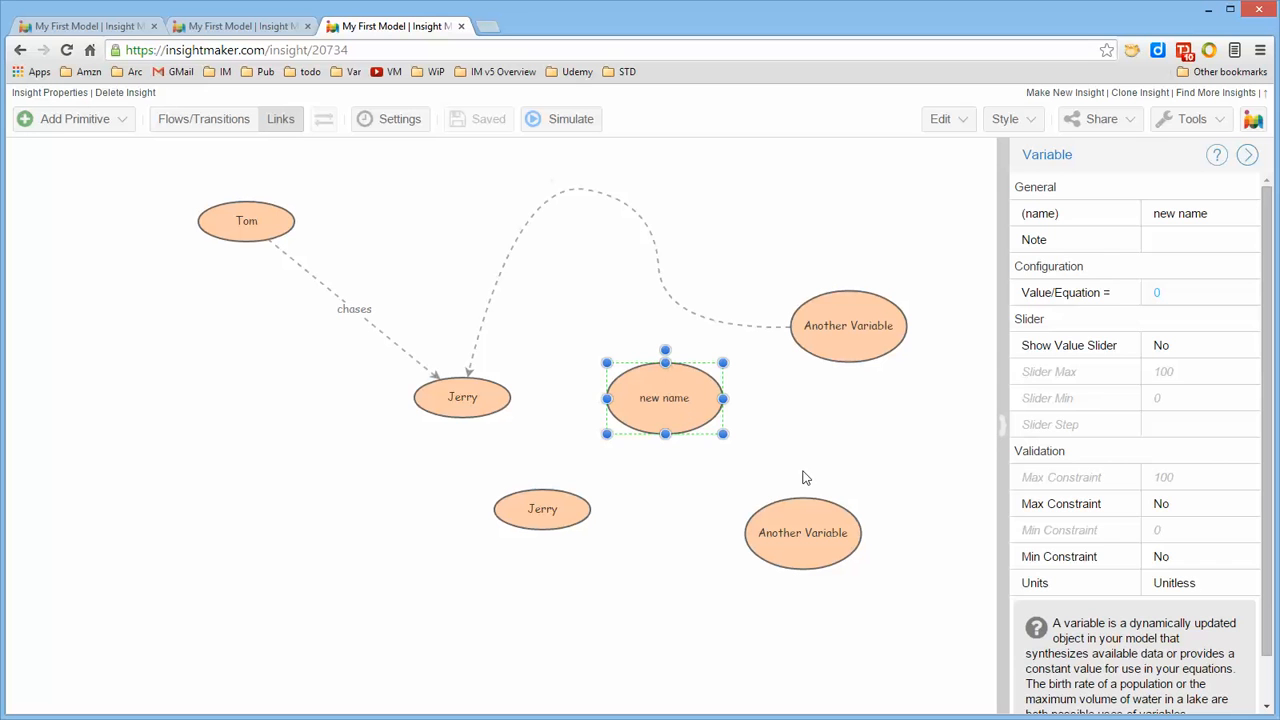
Delete the "new name" variable and undo the deletion
{"action": "key", "text": "Delete"}
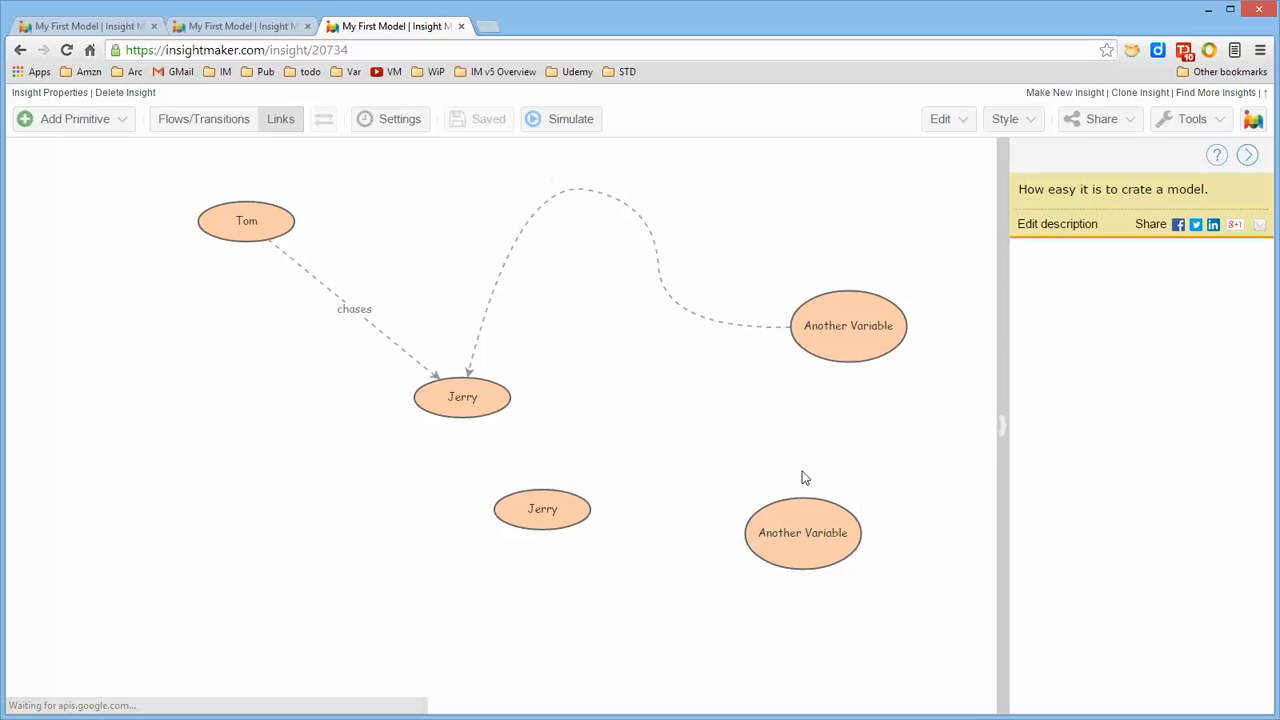
{"action": "left_click", "coordinate": [960, 119]}
{"action": "left_click", "coordinate": [964, 145]}
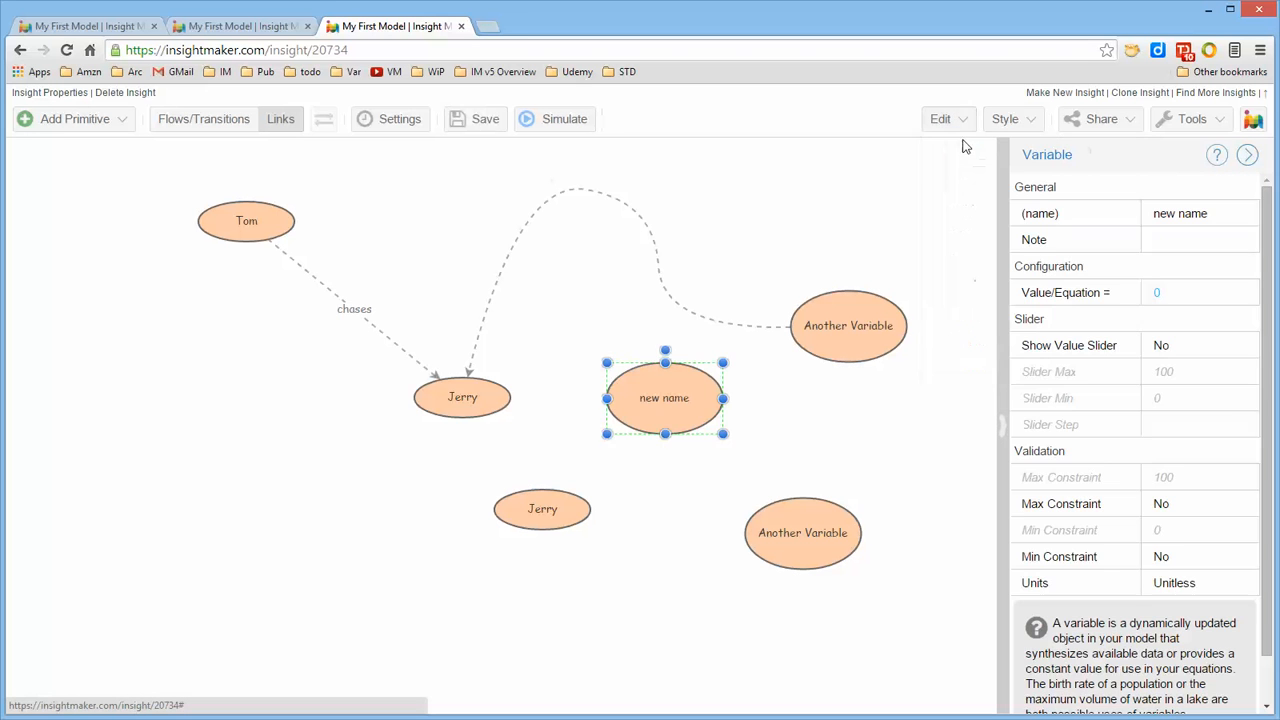
Delete the "new name" variable
{"action": "left_click", "coordinate": [973, 121]}
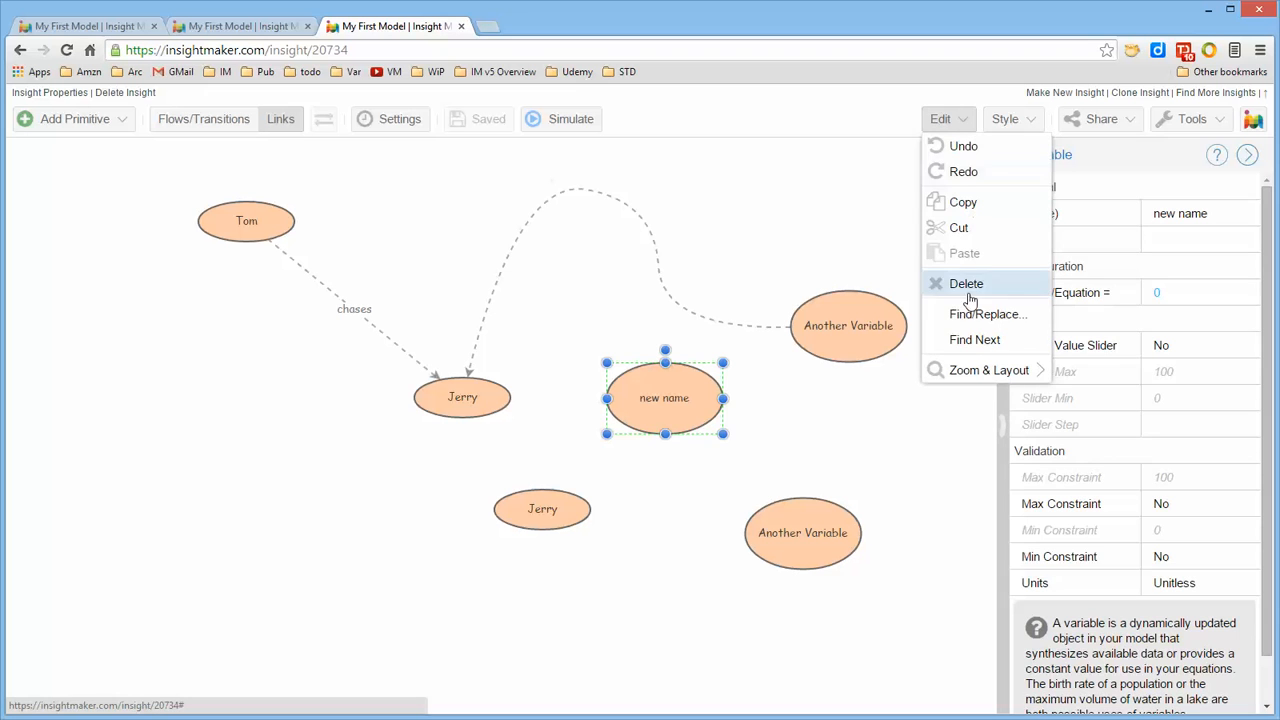
{"action": "left_click", "coordinate": [905, 435]}
{"action": "left_click", "coordinate": [683, 413]}
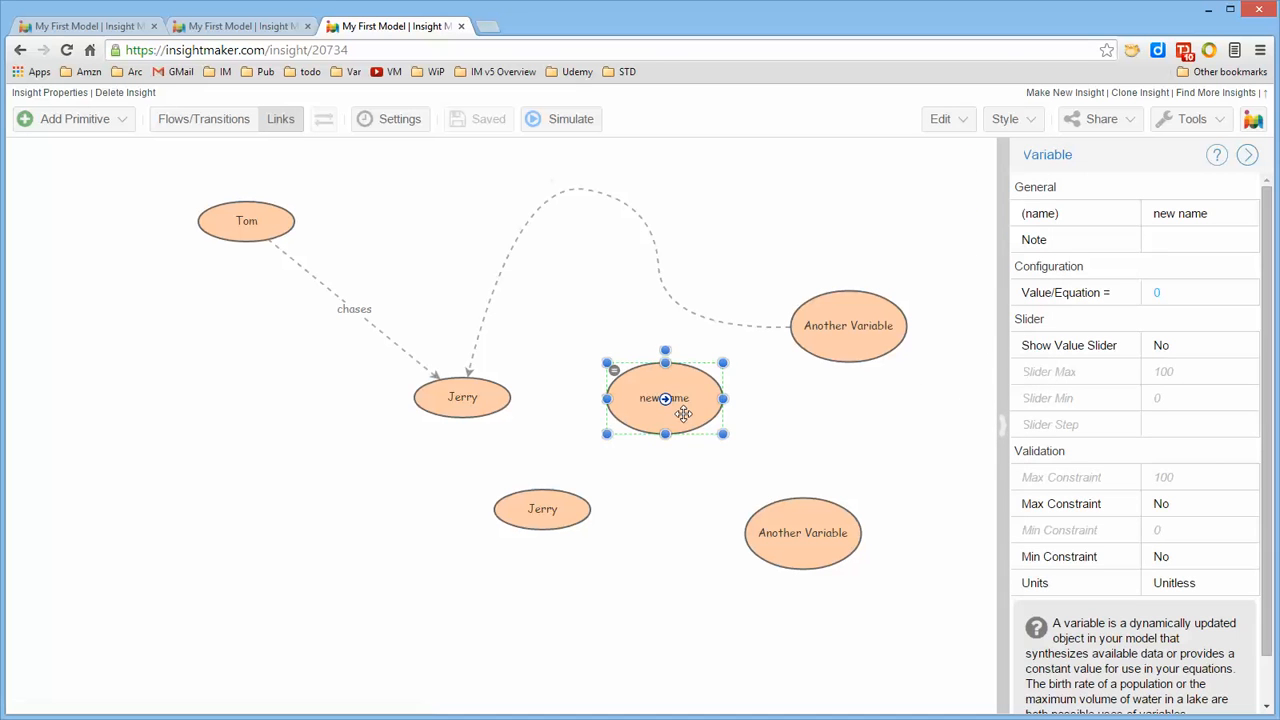
{"action": "key", "text": "Delete"}
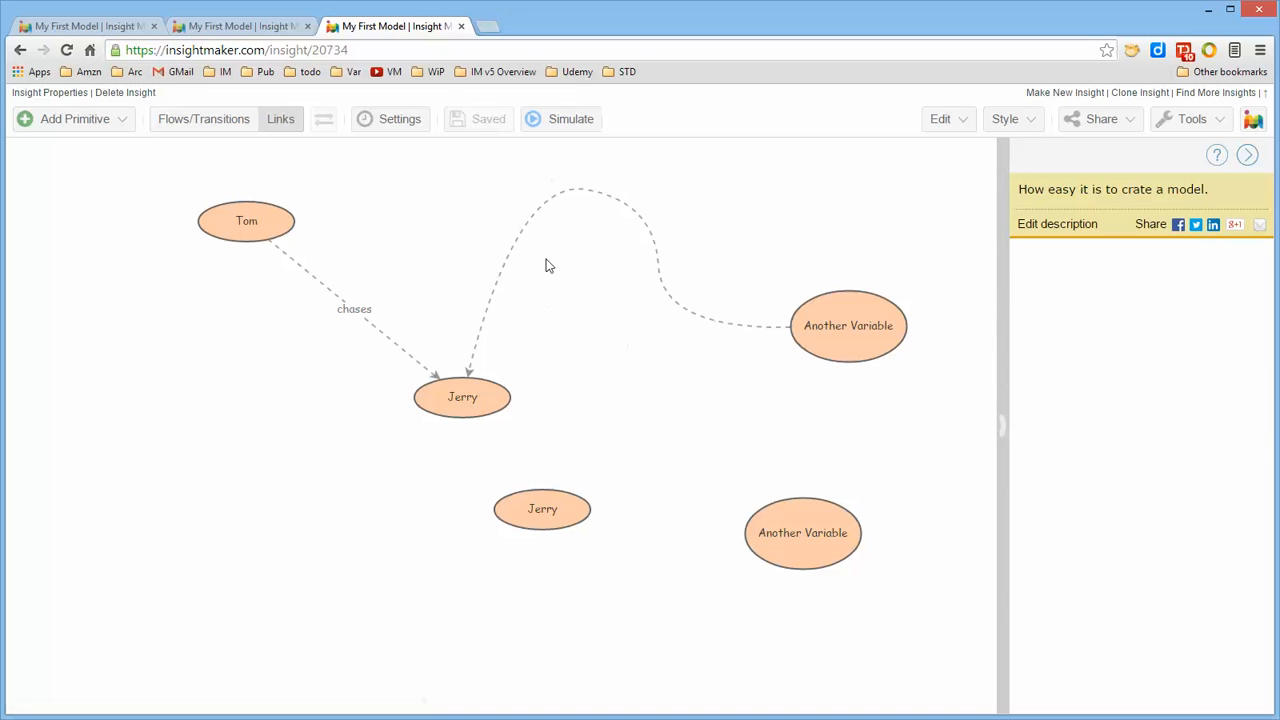
Shift the curved link's bends down and slightly left, and move the upper Another Variable up and left
{"action": "left_click_drag", "start_coordinate": [610, 198], "coordinate": [620, 249]}
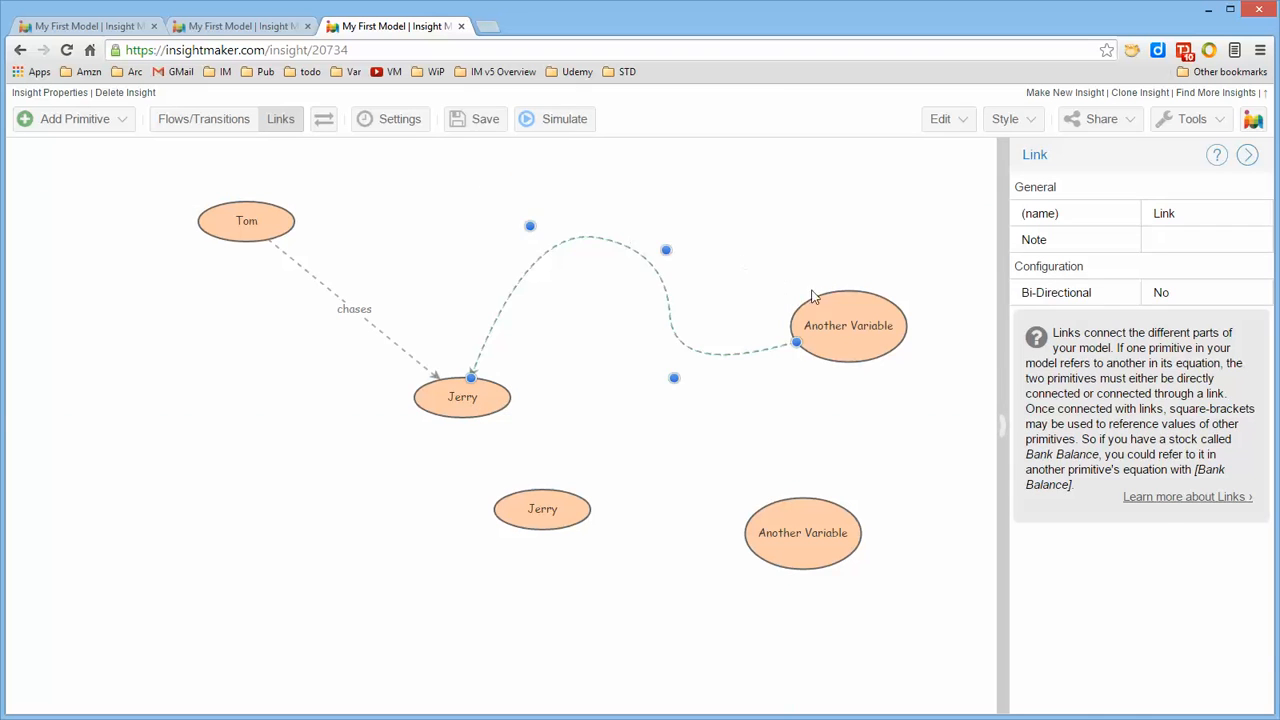
{"action": "left_click_drag", "start_coordinate": [846, 326], "coordinate": [778, 213]}
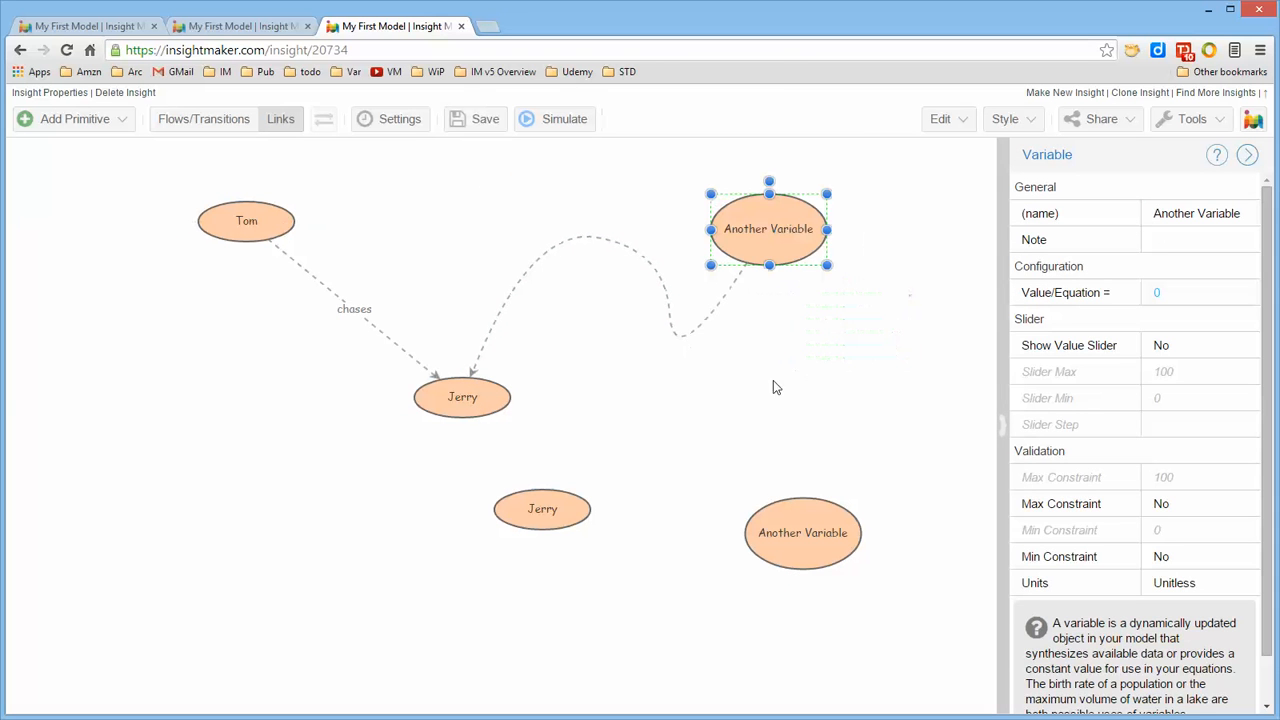
{"action": "left_click", "coordinate": [643, 252]}
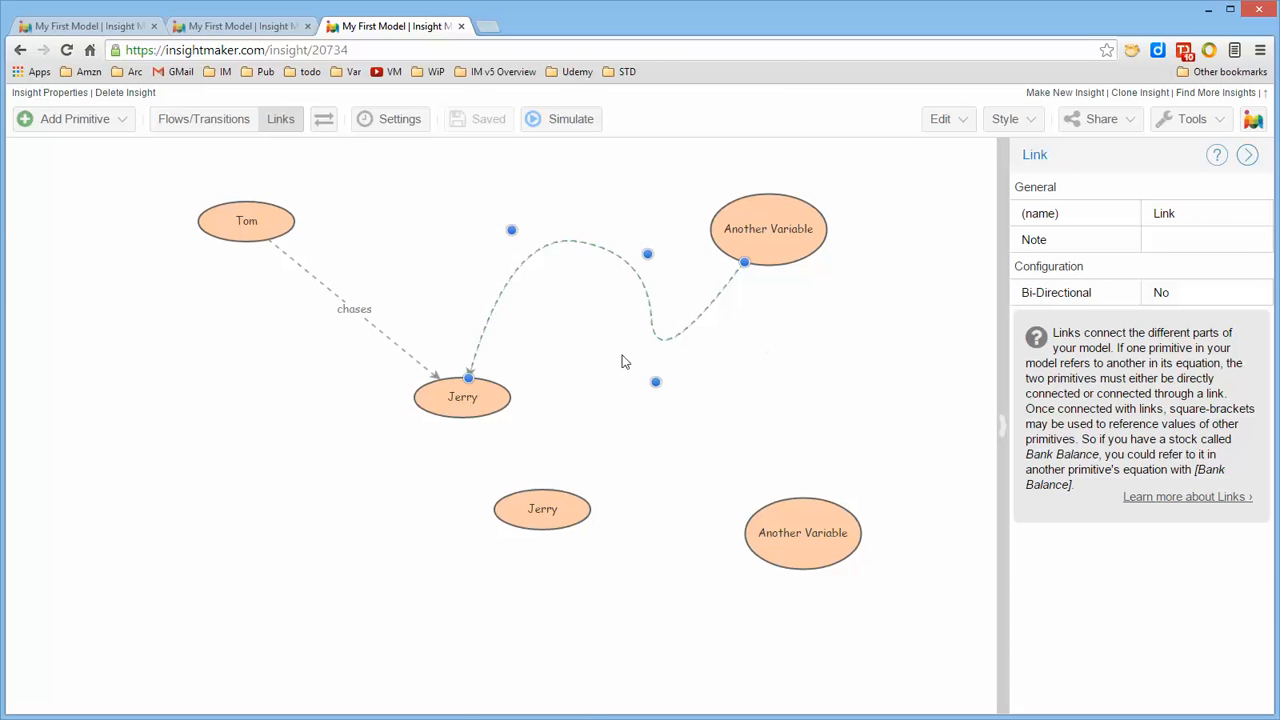
Link the lower Another Variable to the upper Jerry and upper Another Variable, the lower Jerry to it, and the upper Another Variable to Tom
{"action": "mouse_move", "coordinate": [277, 232]}
{"action": "mouse_move", "coordinate": [792, 498]}
{"action": "left_click_drag", "start_coordinate": [806, 511], "coordinate": [470, 420]}
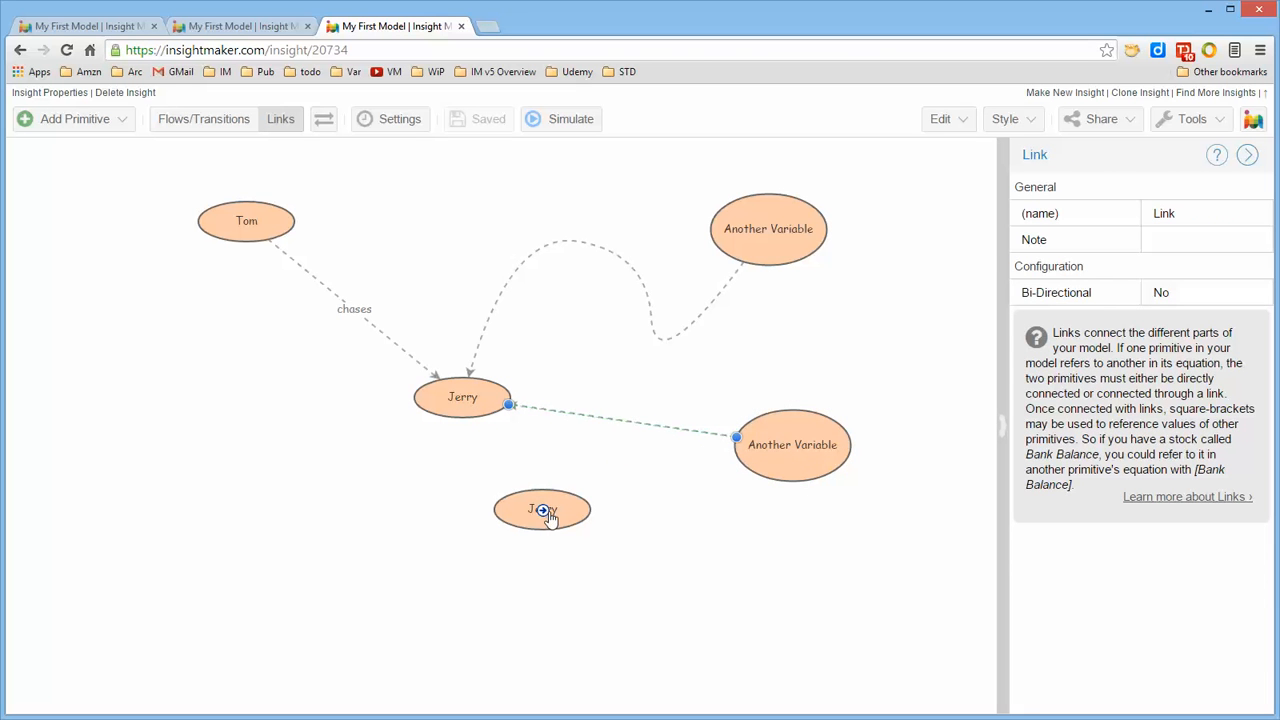
{"action": "left_click_drag", "start_coordinate": [546, 509], "coordinate": [280, 218]}
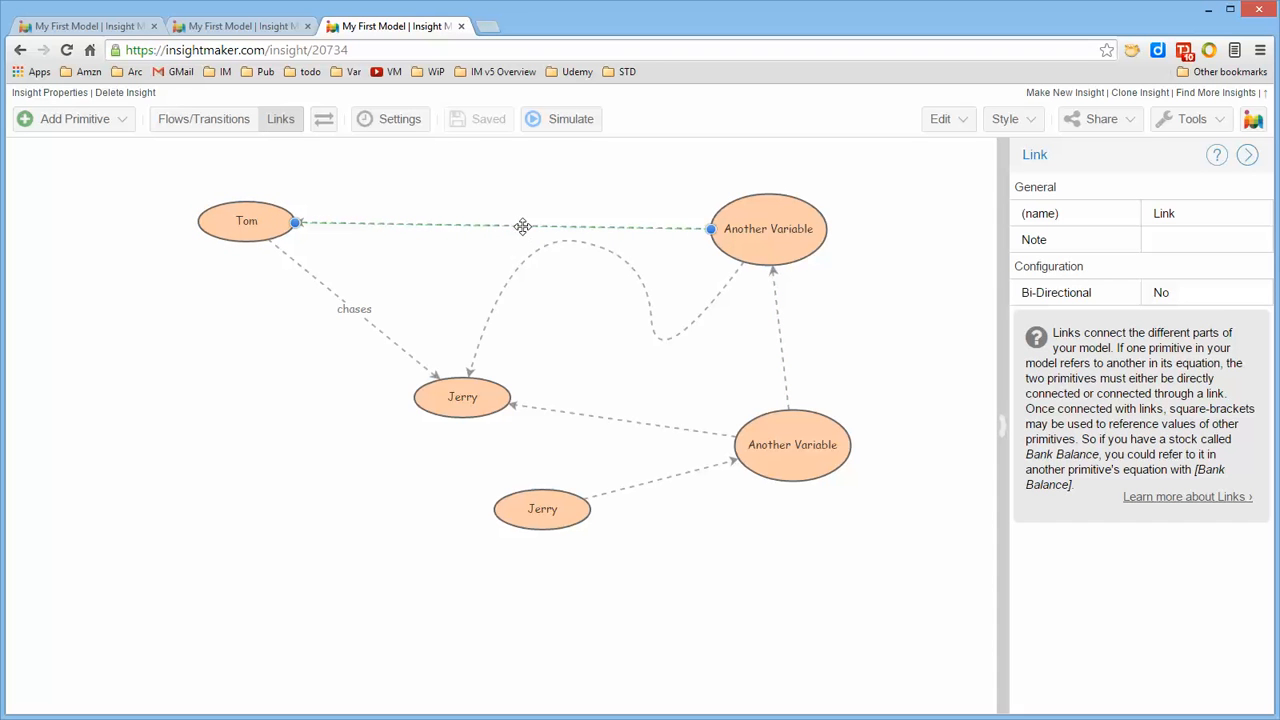
Bend the link from the upper Another Variable to Tom into an S-curve, and bow the "chases" link down and left with its label on the curve
{"action": "left_click_drag", "start_coordinate": [522, 226], "coordinate": [530, 160]}
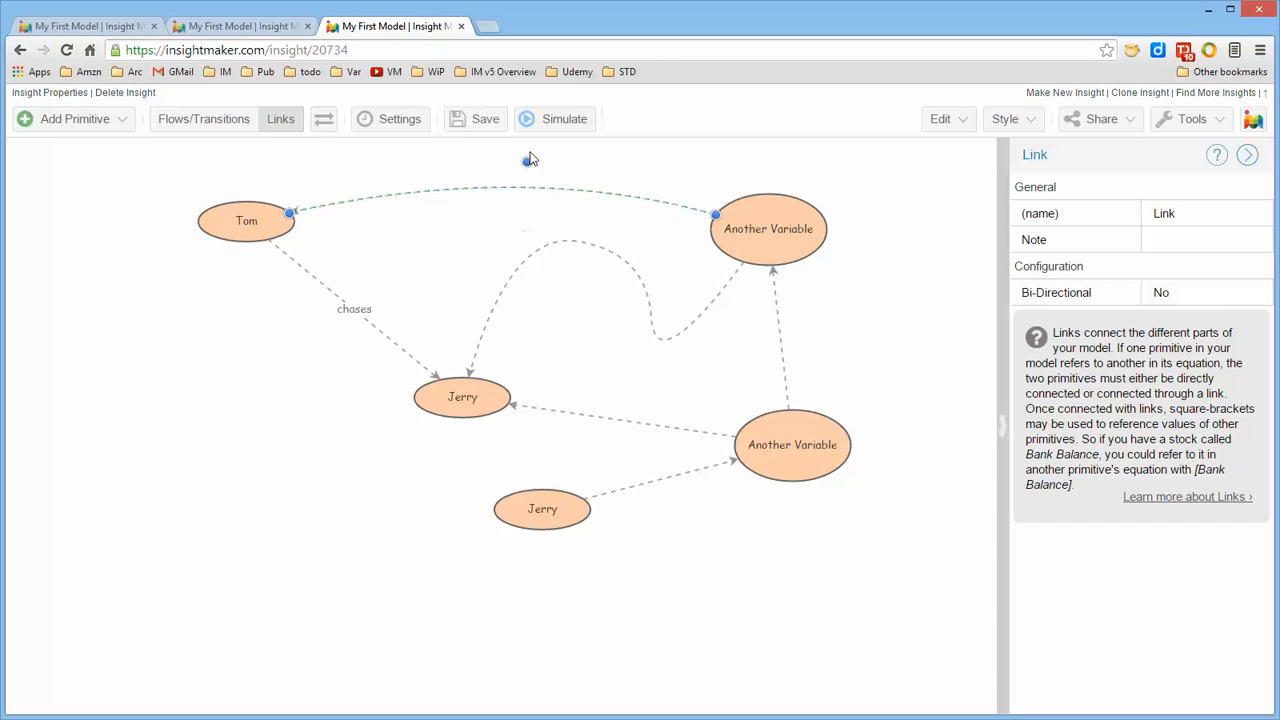
{"action": "left_click", "coordinate": [370, 329]}
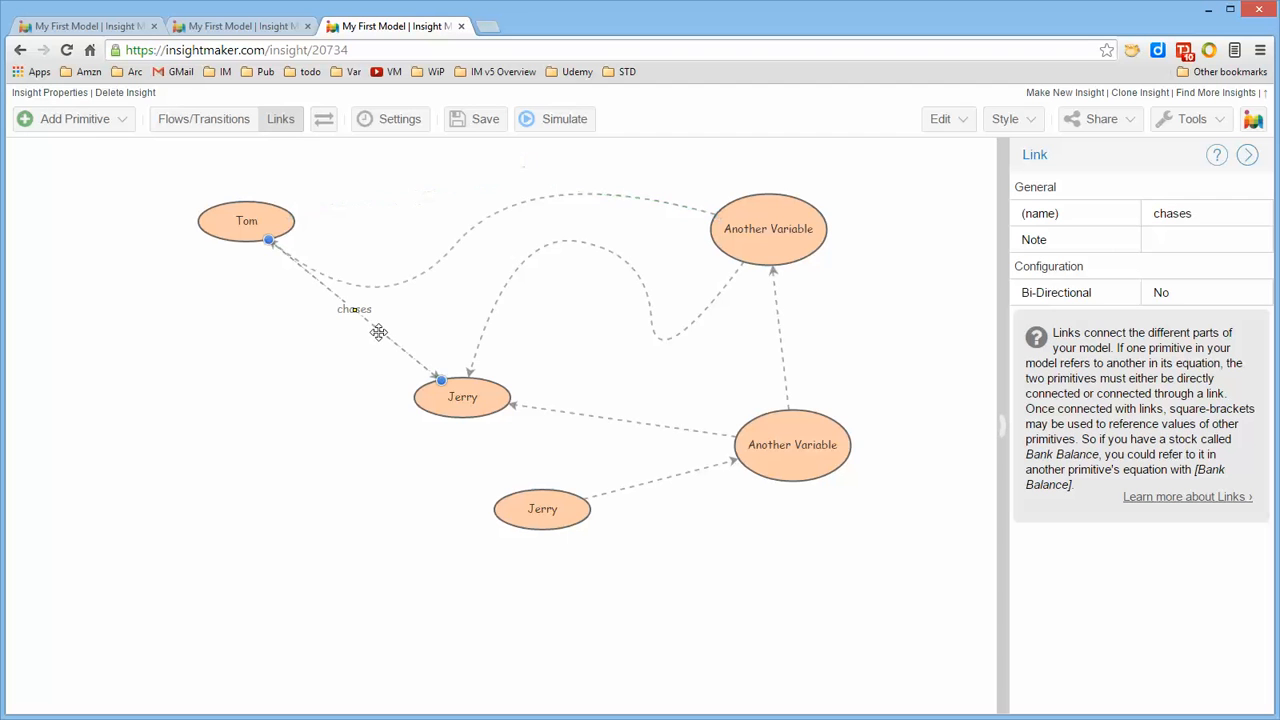
{"action": "left_click", "coordinate": [369, 324]}
{"action": "left_click_drag", "start_coordinate": [368, 329], "coordinate": [289, 366]}
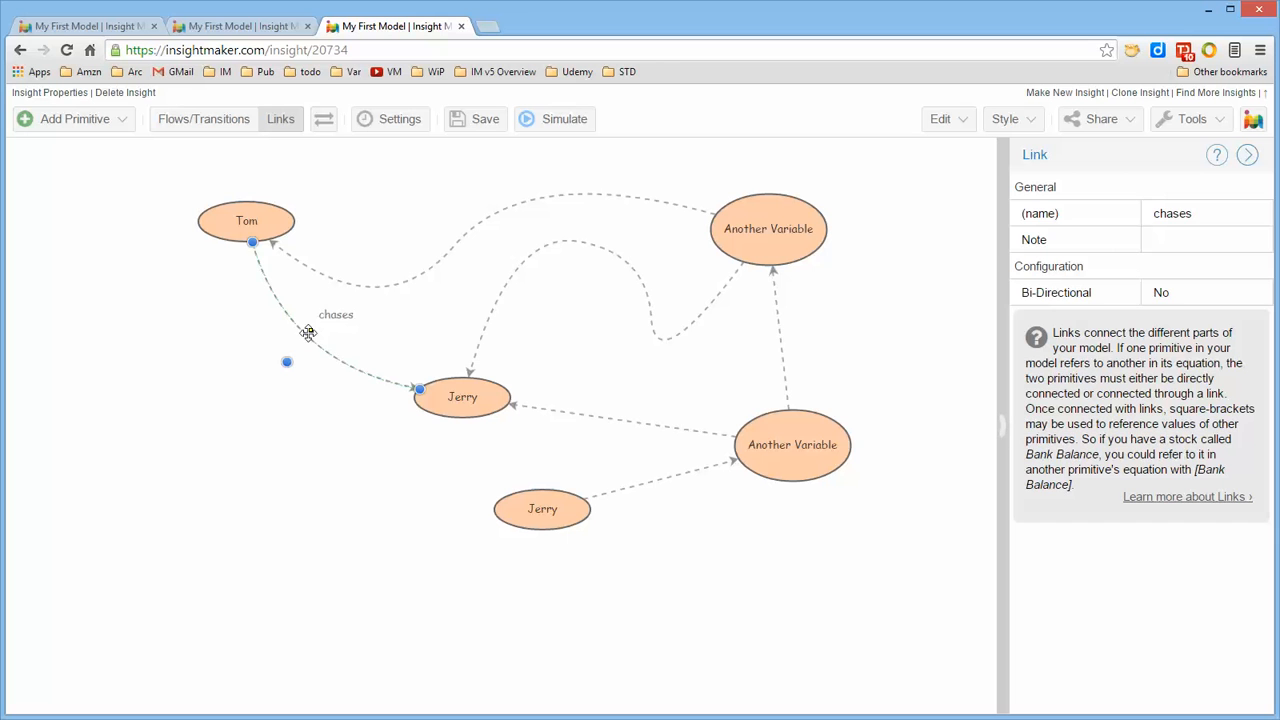
{"action": "left_click", "coordinate": [346, 460]}
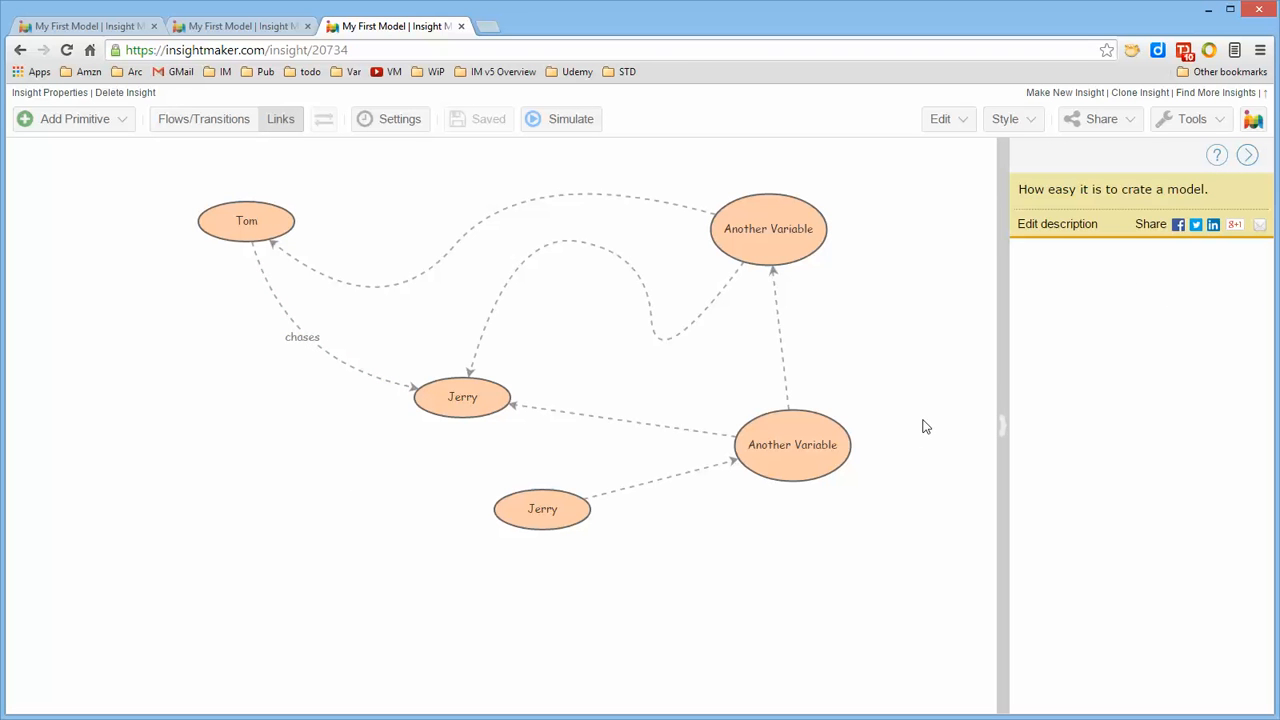
Move the upper Another Variable up and left, and Tom right and slightly up
{"action": "mouse_move", "coordinate": [804, 208]}
{"action": "left_click_drag", "start_coordinate": [800, 233], "coordinate": [800, 205]}
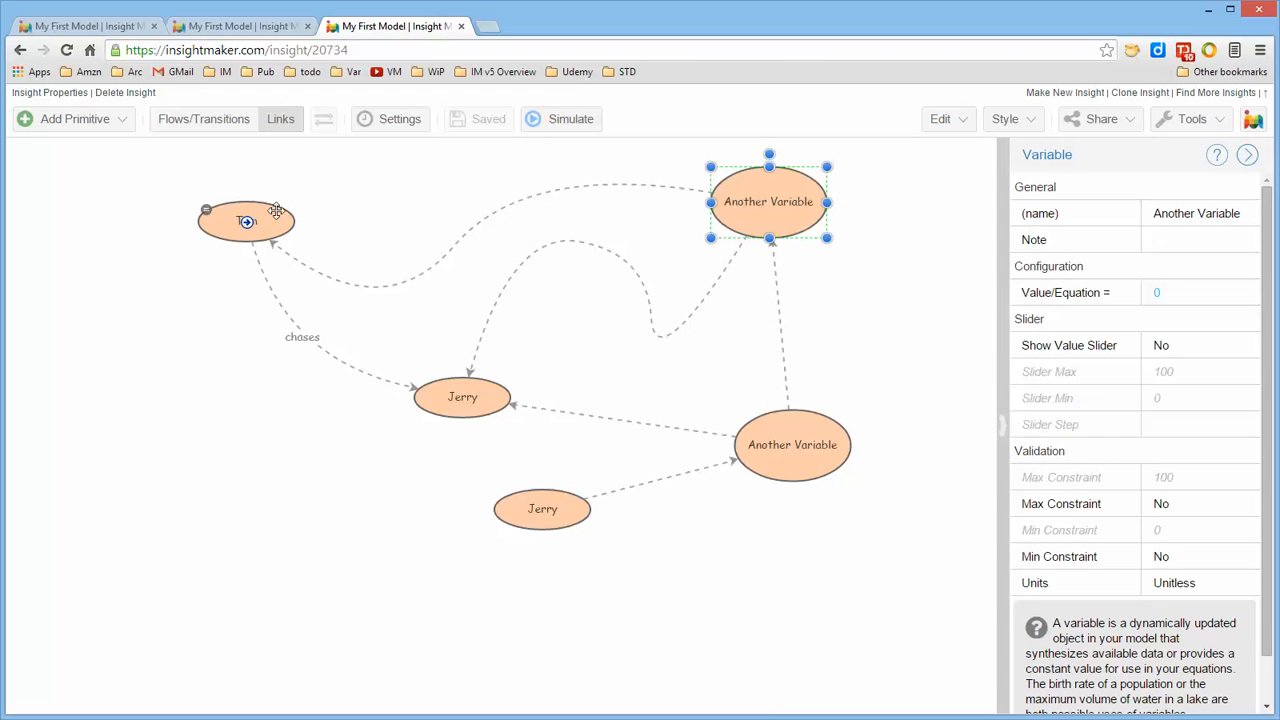
{"action": "left_click_drag", "start_coordinate": [266, 210], "coordinate": [330, 198]}
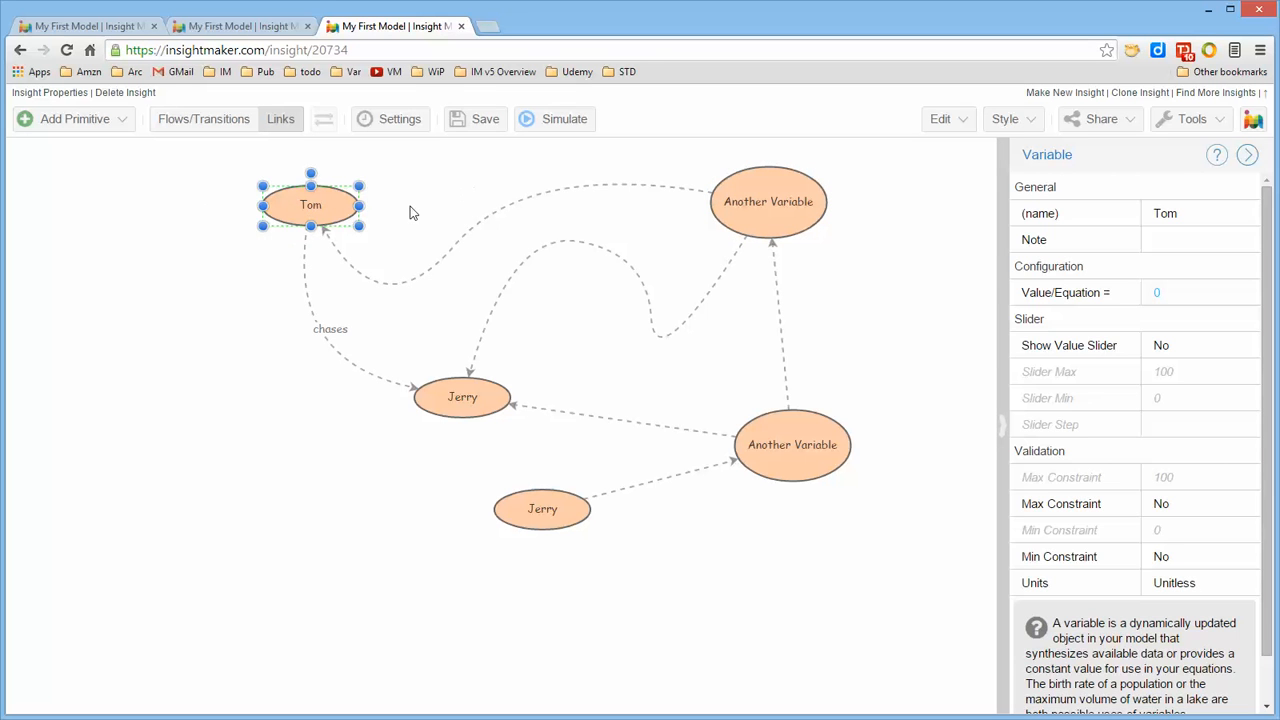
{"action": "left_click", "coordinate": [410, 212]}
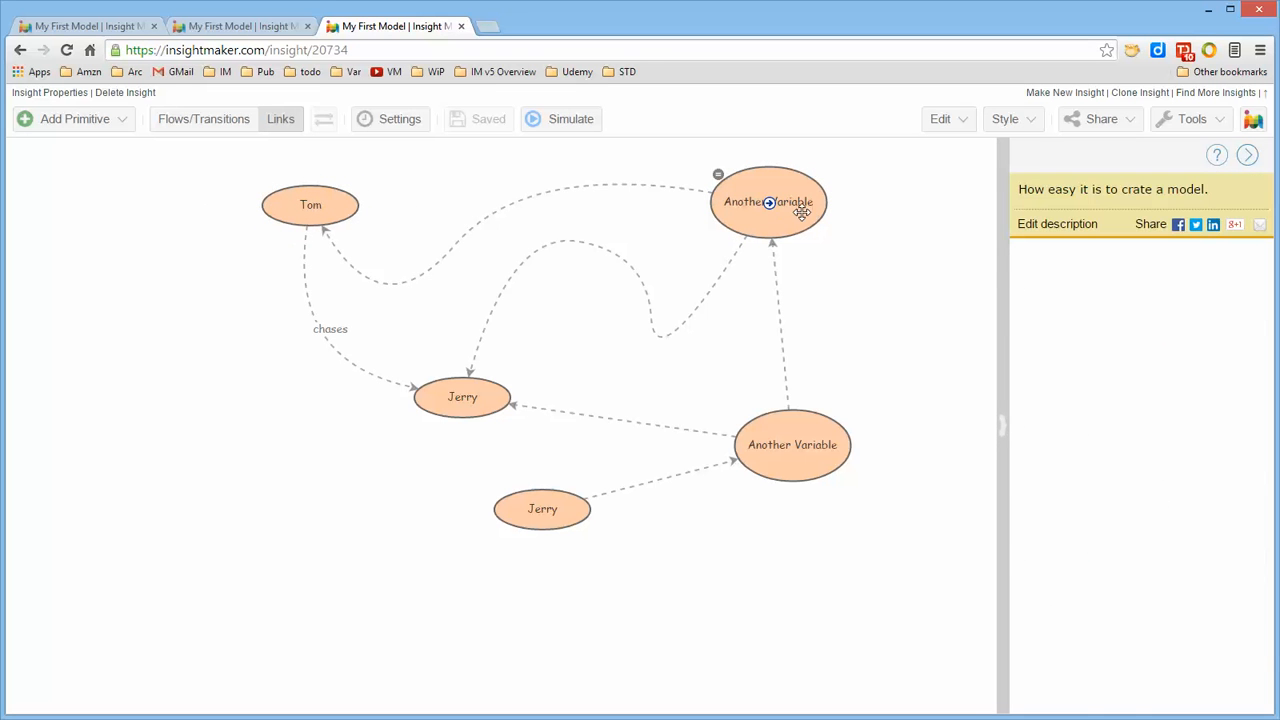
{"action": "left_click_drag", "start_coordinate": [802, 213], "coordinate": [754, 208]}
Pull the middle bend of the upper Another Variable–Jerry link left, and raise the lower Another Variable level with the upper Jerry
{"action": "left_click", "coordinate": [629, 270]}
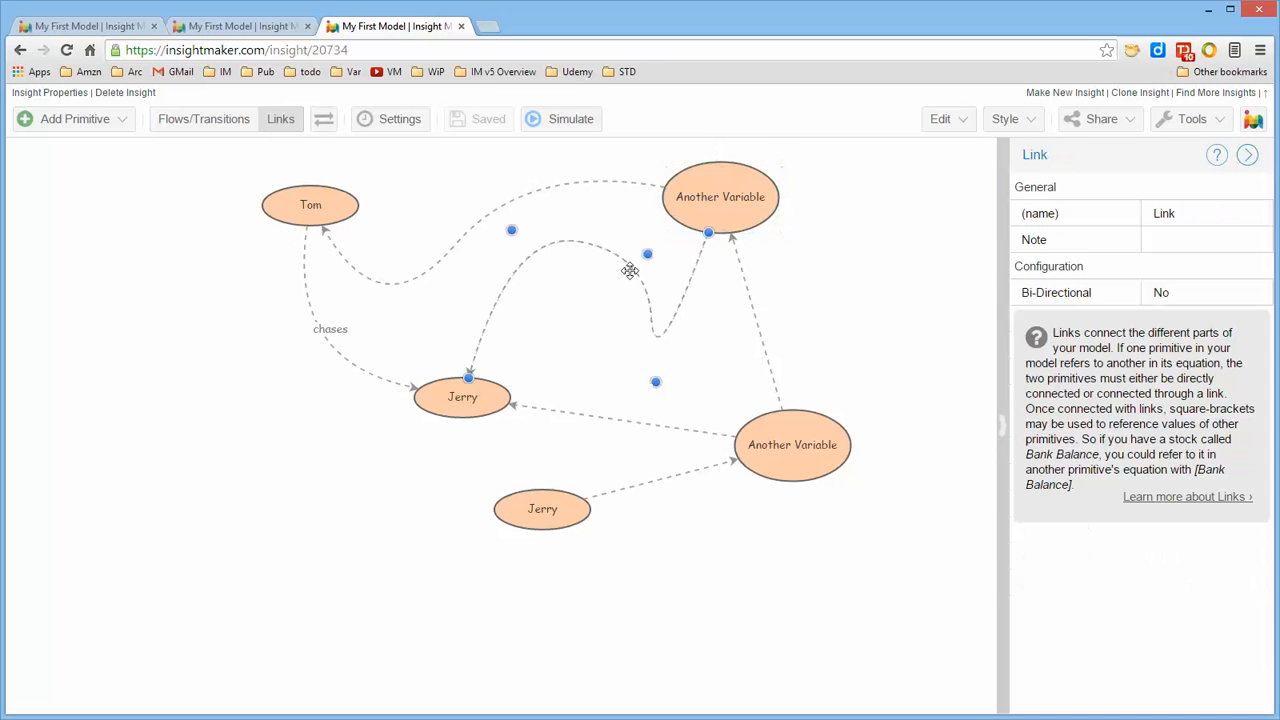
{"action": "left_click_drag", "start_coordinate": [647, 255], "coordinate": [598, 267]}
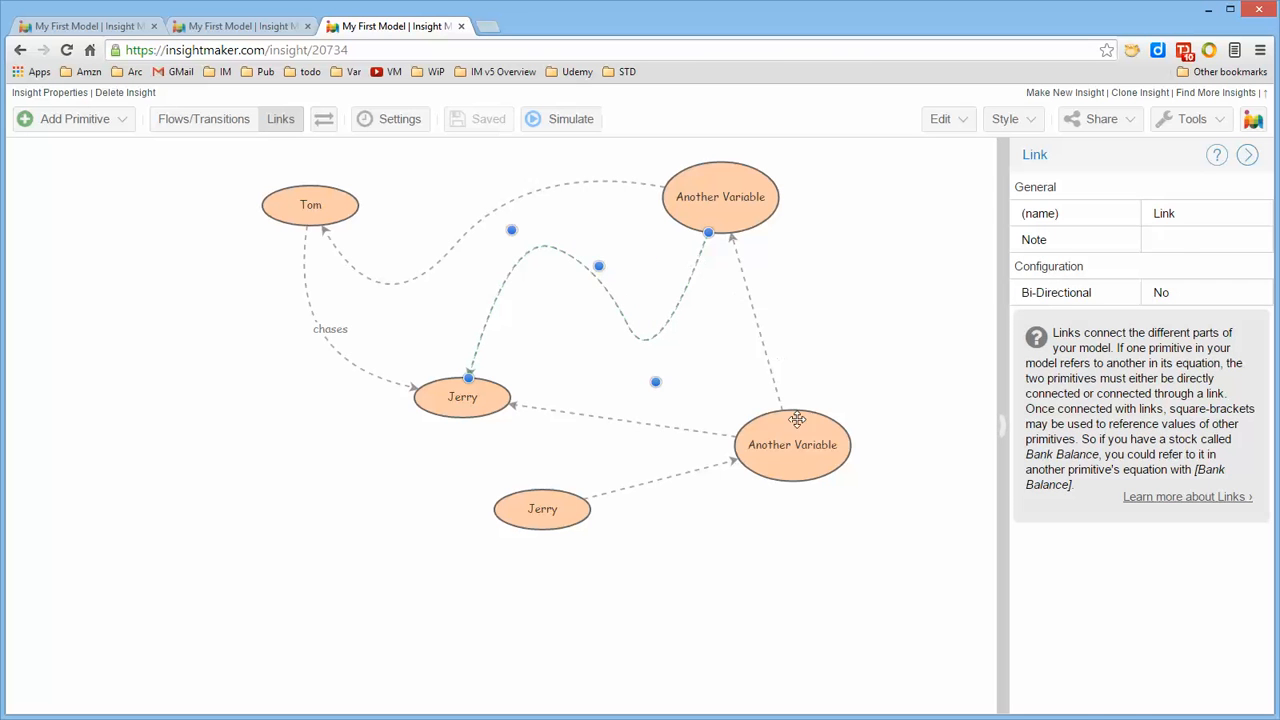
{"action": "left_click_drag", "start_coordinate": [823, 432], "coordinate": [818, 384]}
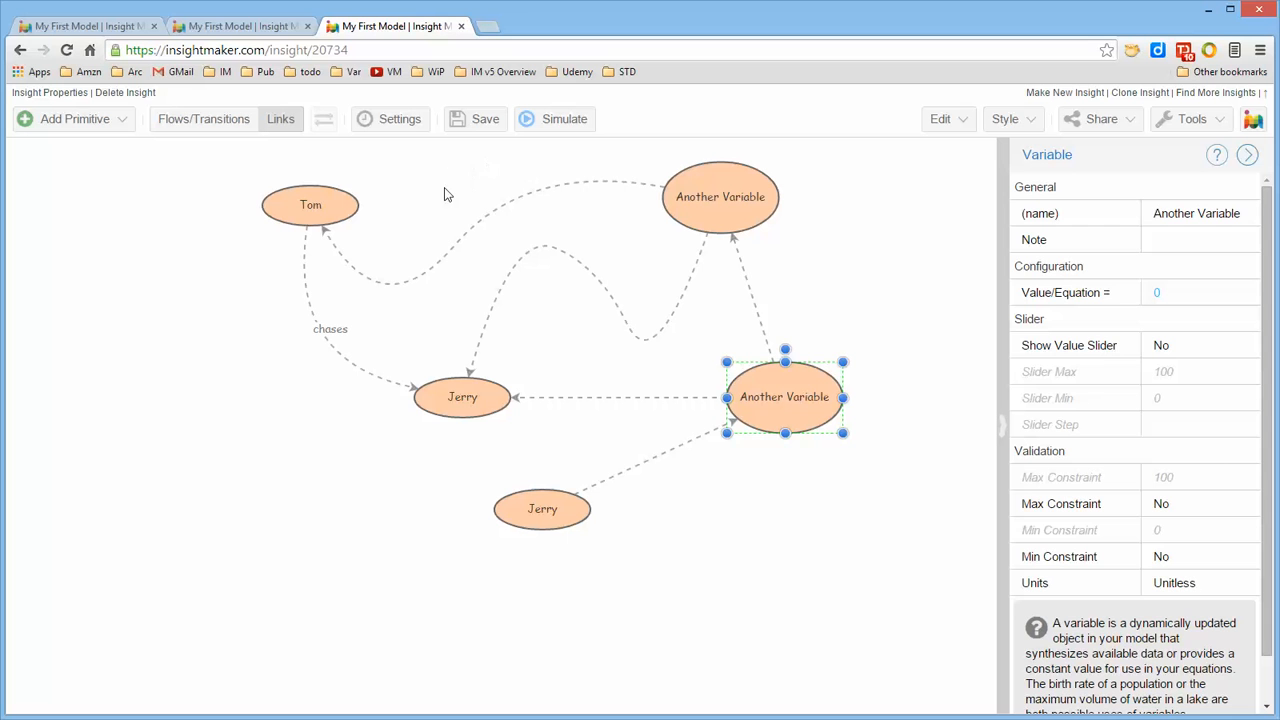
Move Tom farther right, the lower Another Variable left and slightly up, and the lower Jerry slightly down
{"action": "left_click_drag", "start_coordinate": [331, 204], "coordinate": [365, 204]}
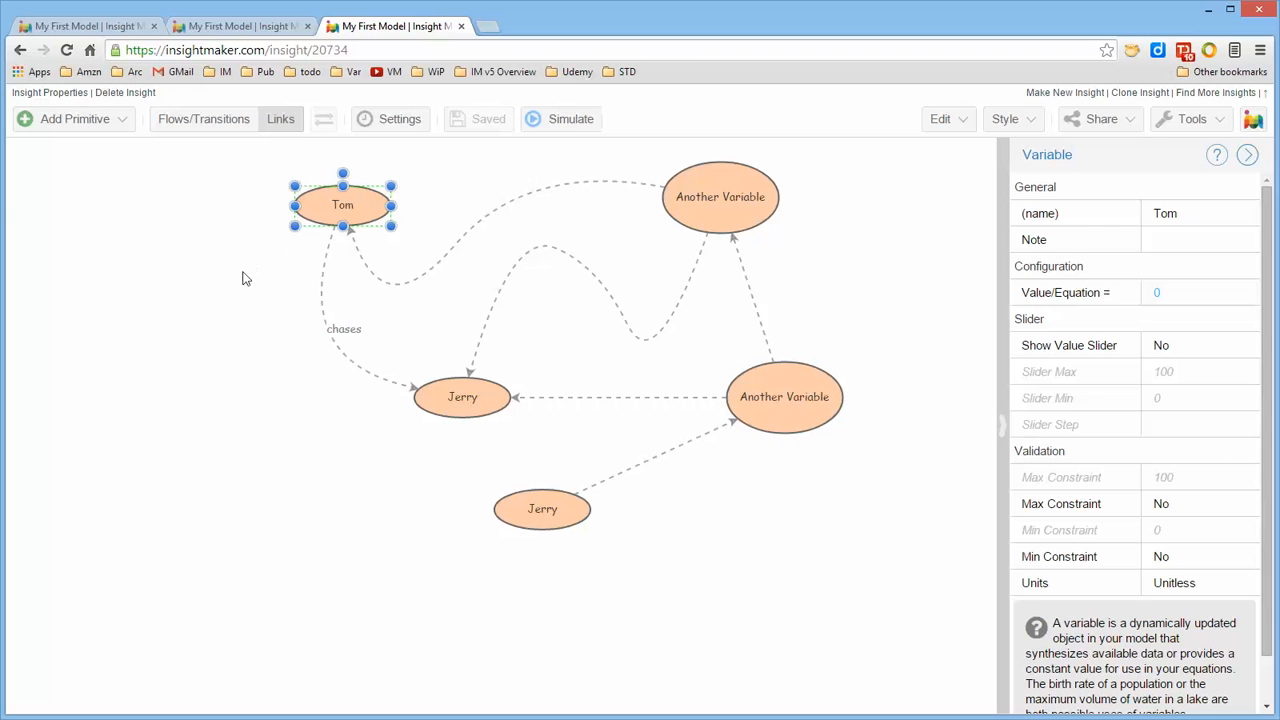
{"action": "left_click", "coordinate": [258, 307]}
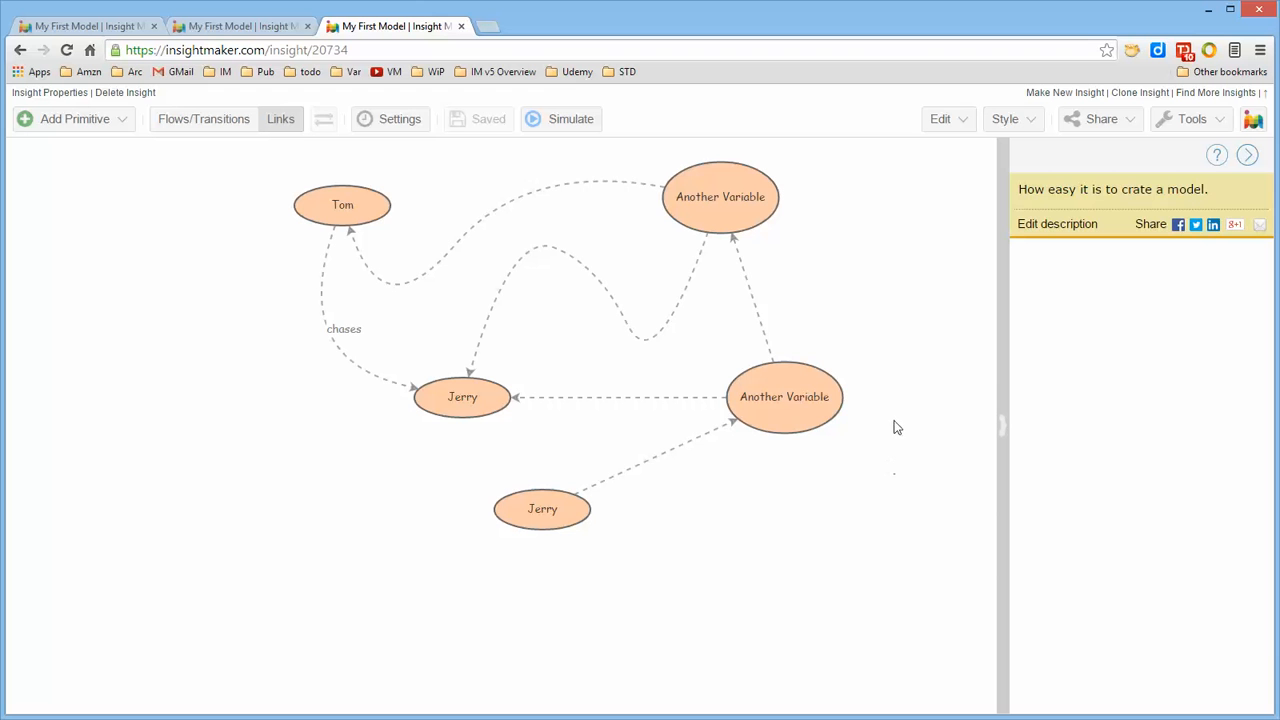
{"action": "left_click_drag", "start_coordinate": [814, 409], "coordinate": [767, 401]}
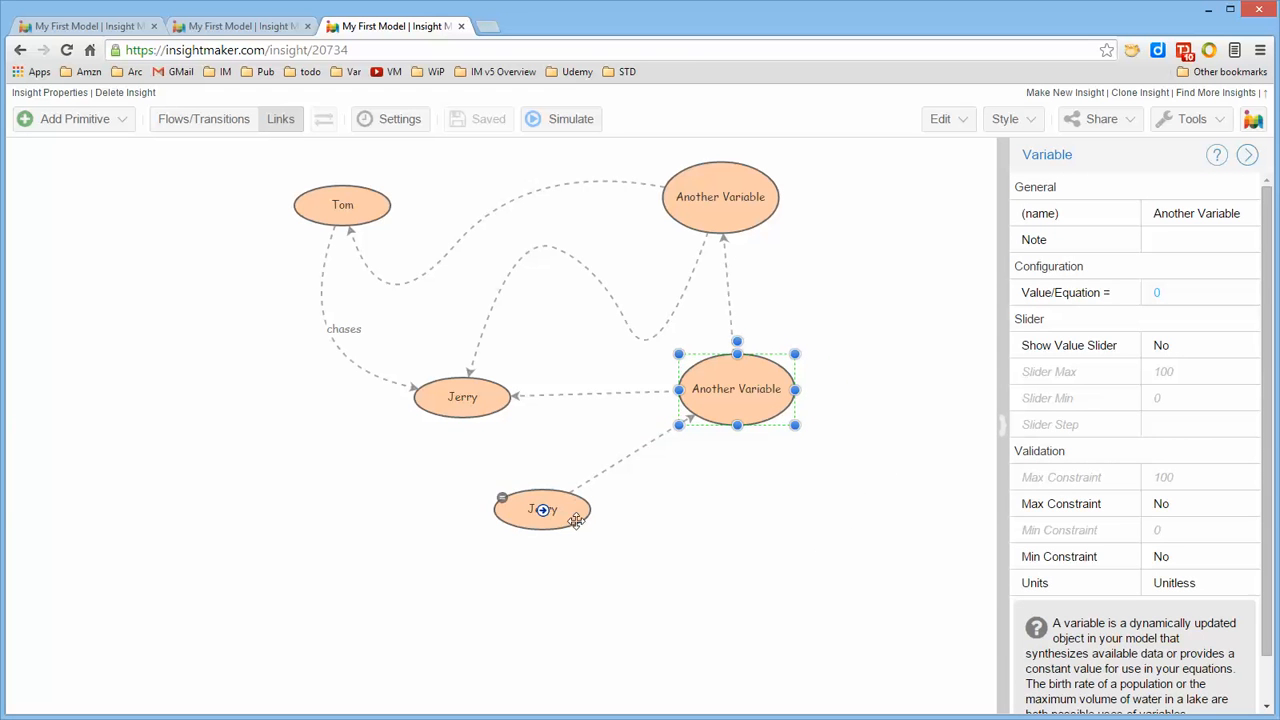
{"action": "left_click_drag", "start_coordinate": [543, 509], "coordinate": [551, 529]}
{"action": "left_click", "coordinate": [697, 520]}
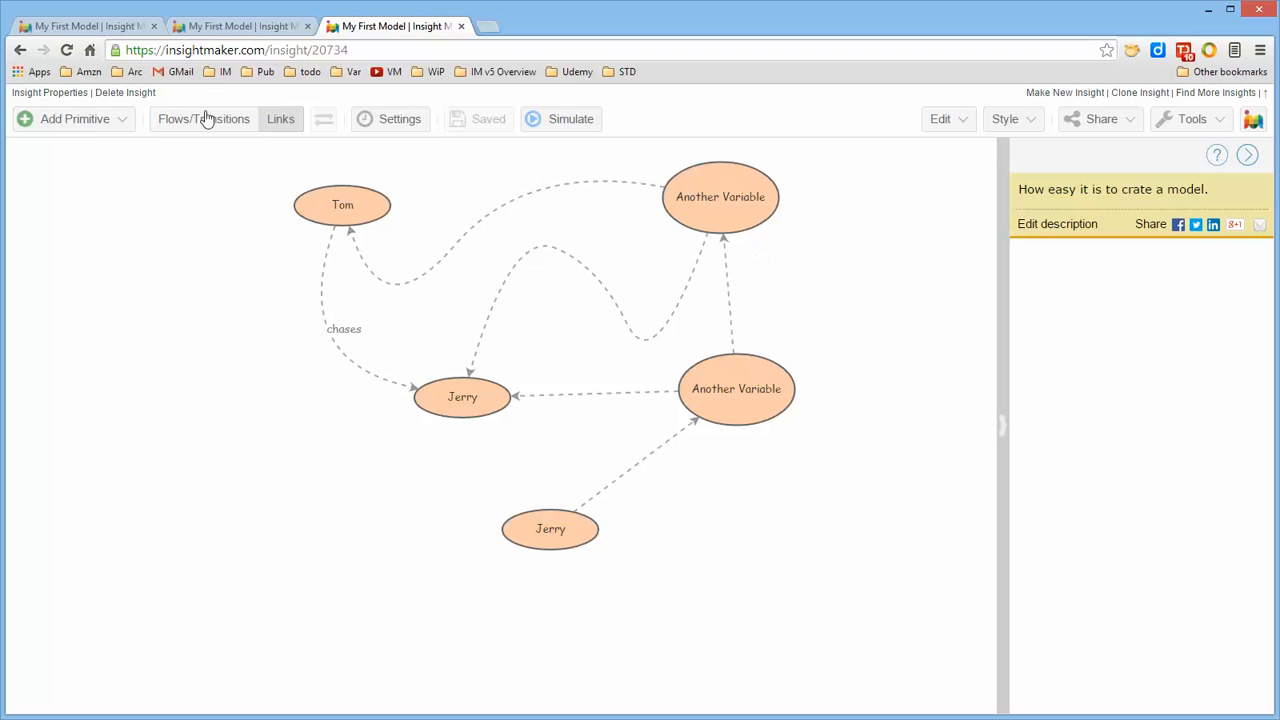
{"action": "left_click", "coordinate": [92, 119]}
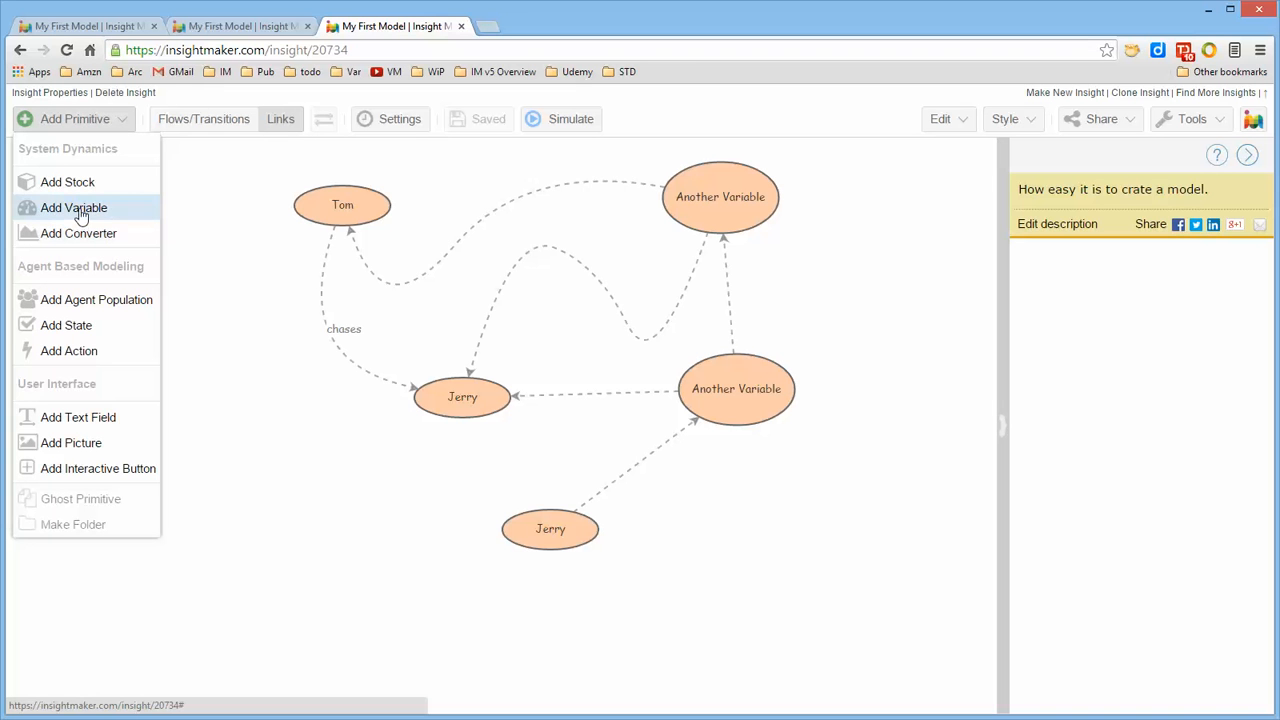
{"action": "right_click", "coordinate": [269, 361]}
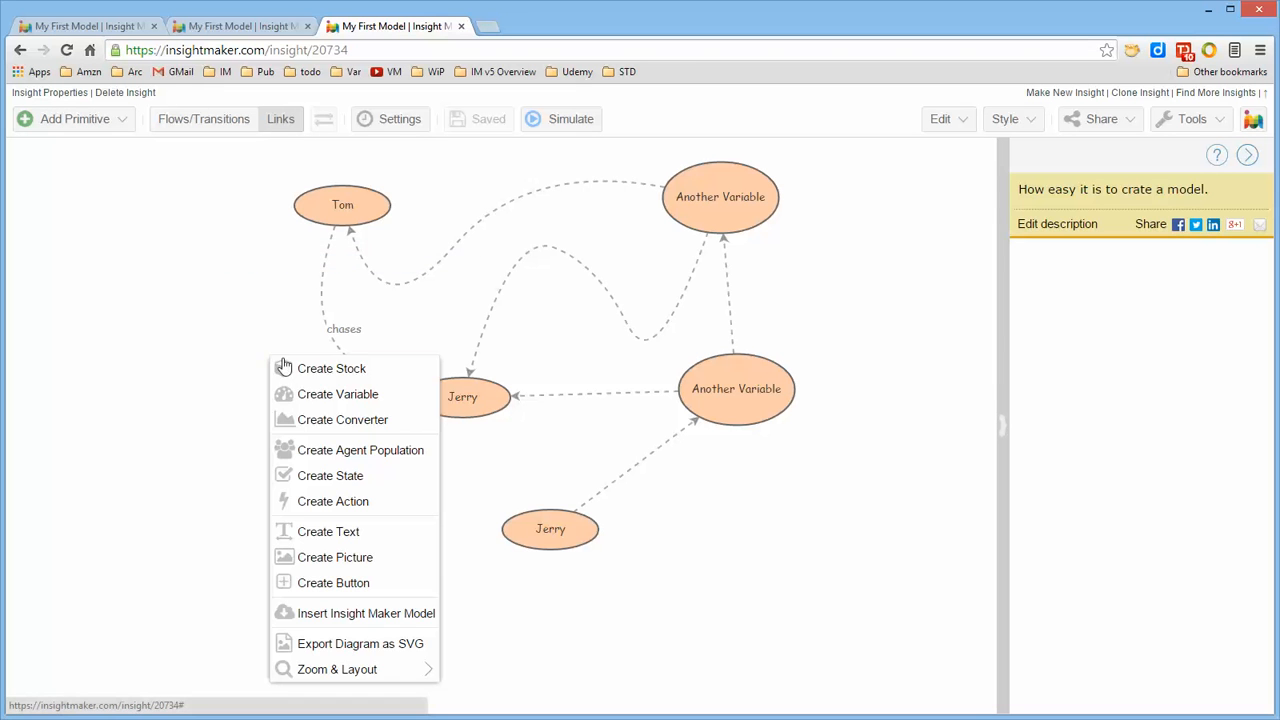
{"action": "left_click", "coordinate": [121, 234]}
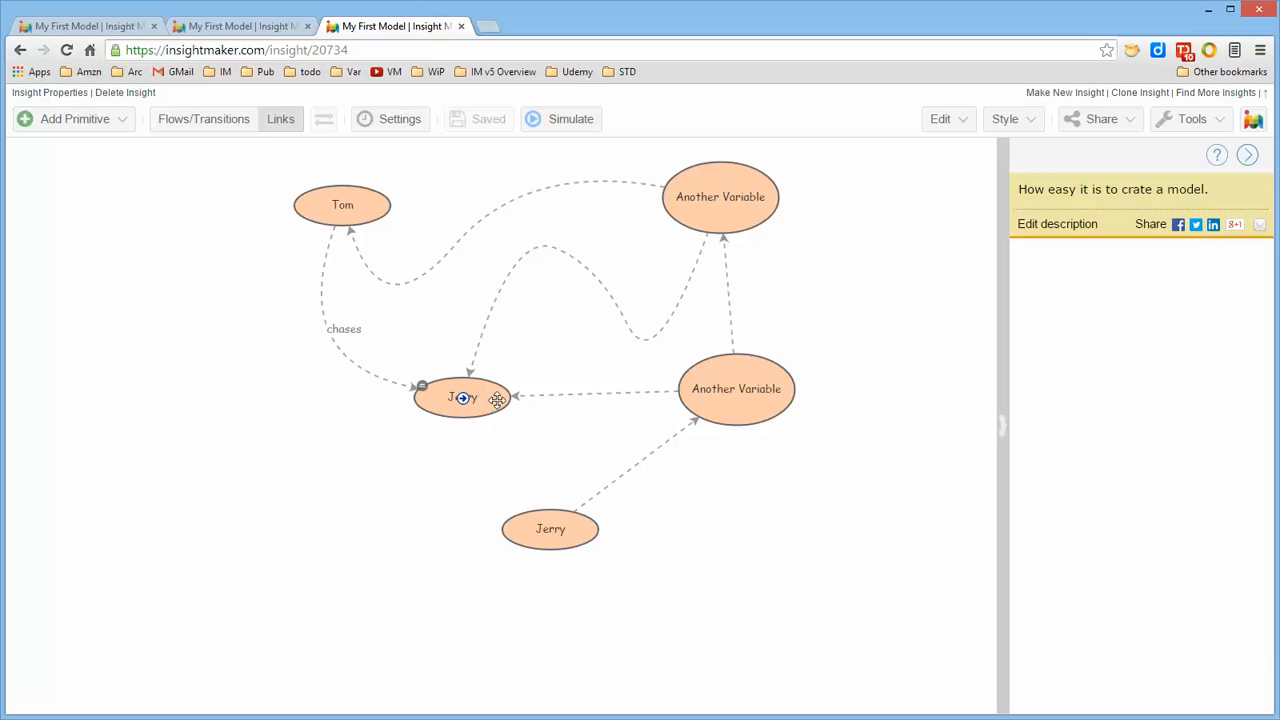
Move the upper Jerry slightly left and down, and name the link from the upper Another Variable to Tom "label"
{"action": "left_click_drag", "start_coordinate": [498, 400], "coordinate": [474, 420]}
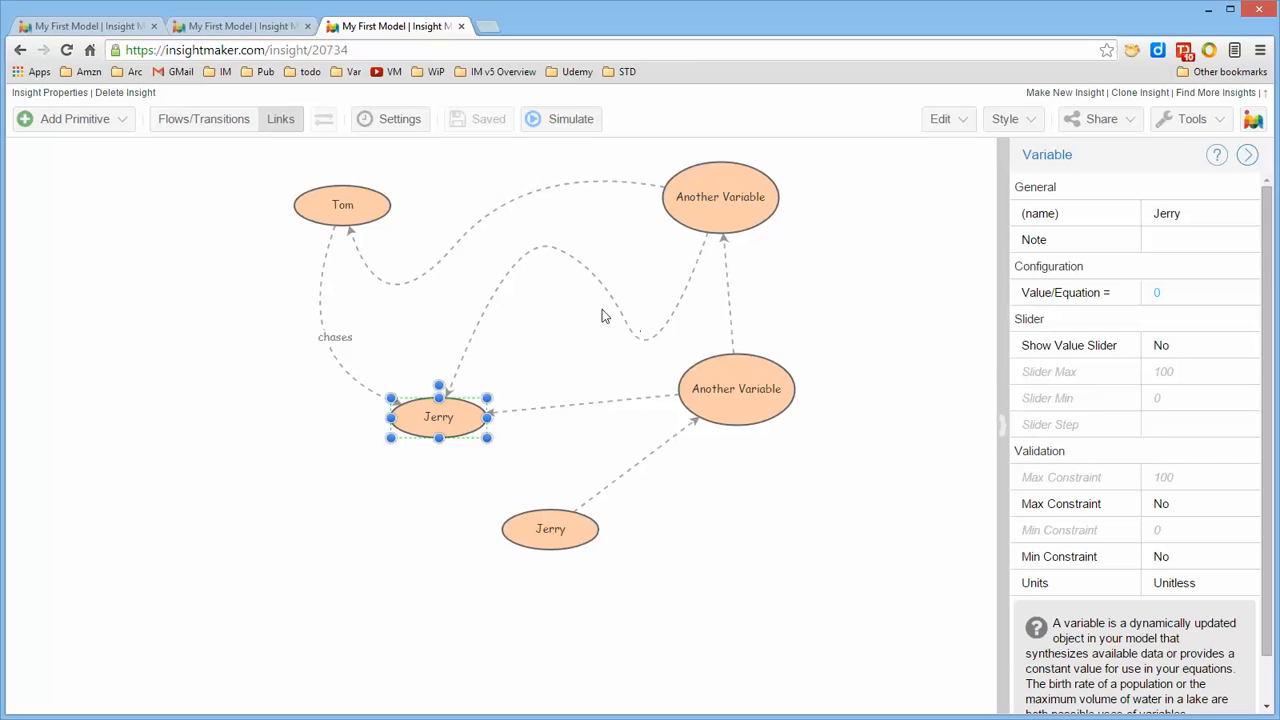
{"action": "left_click", "coordinate": [519, 194]}
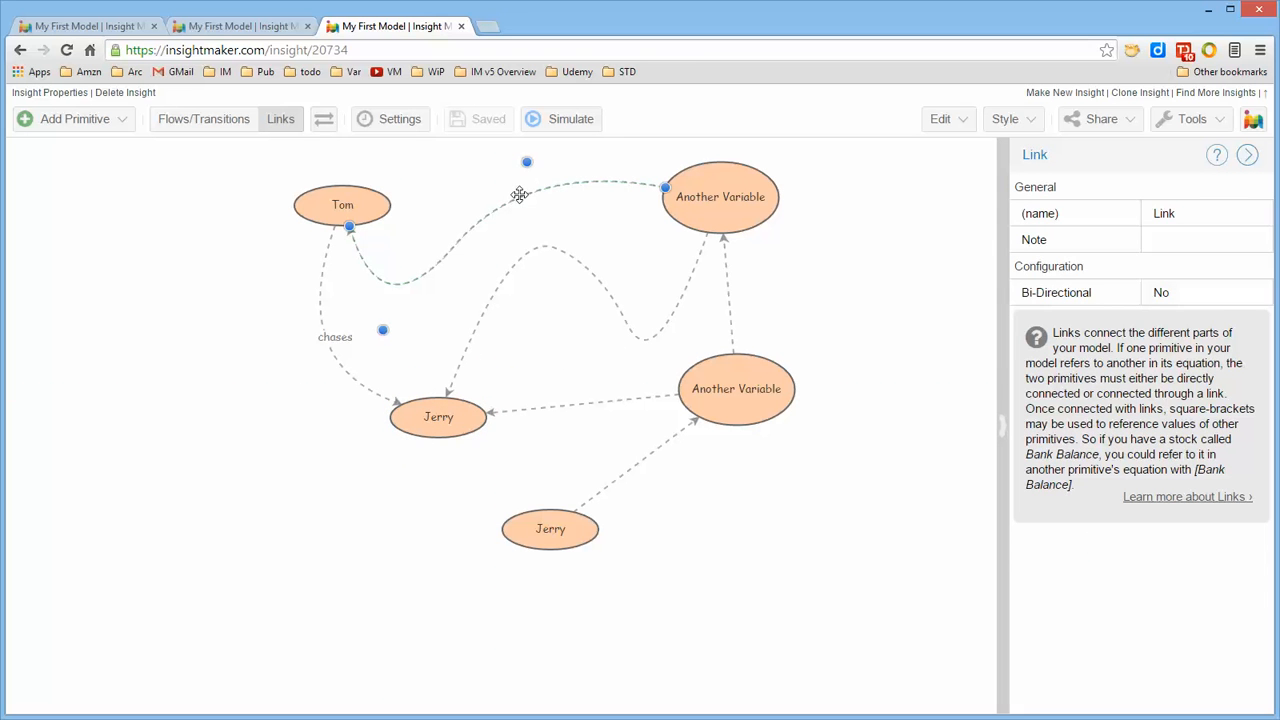
{"action": "left_click", "coordinate": [1201, 215]}
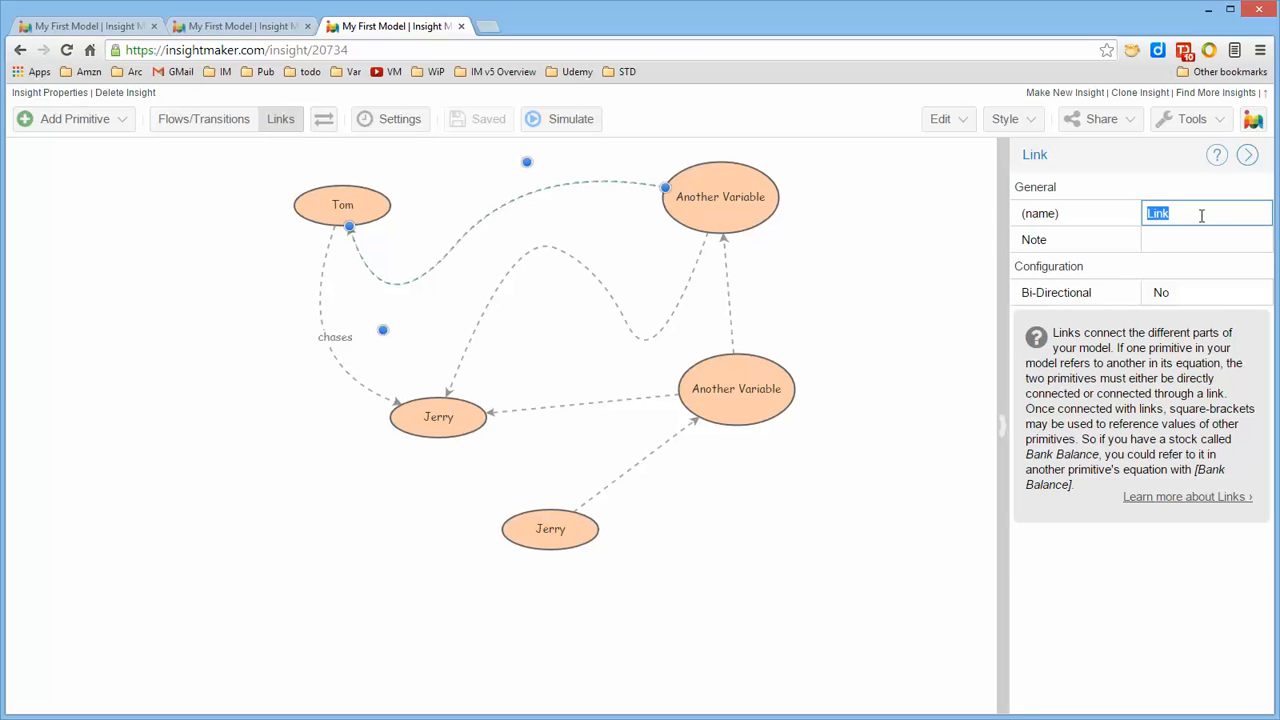
{"action": "type", "text": "label"}
{"action": "key", "text": "Return"}
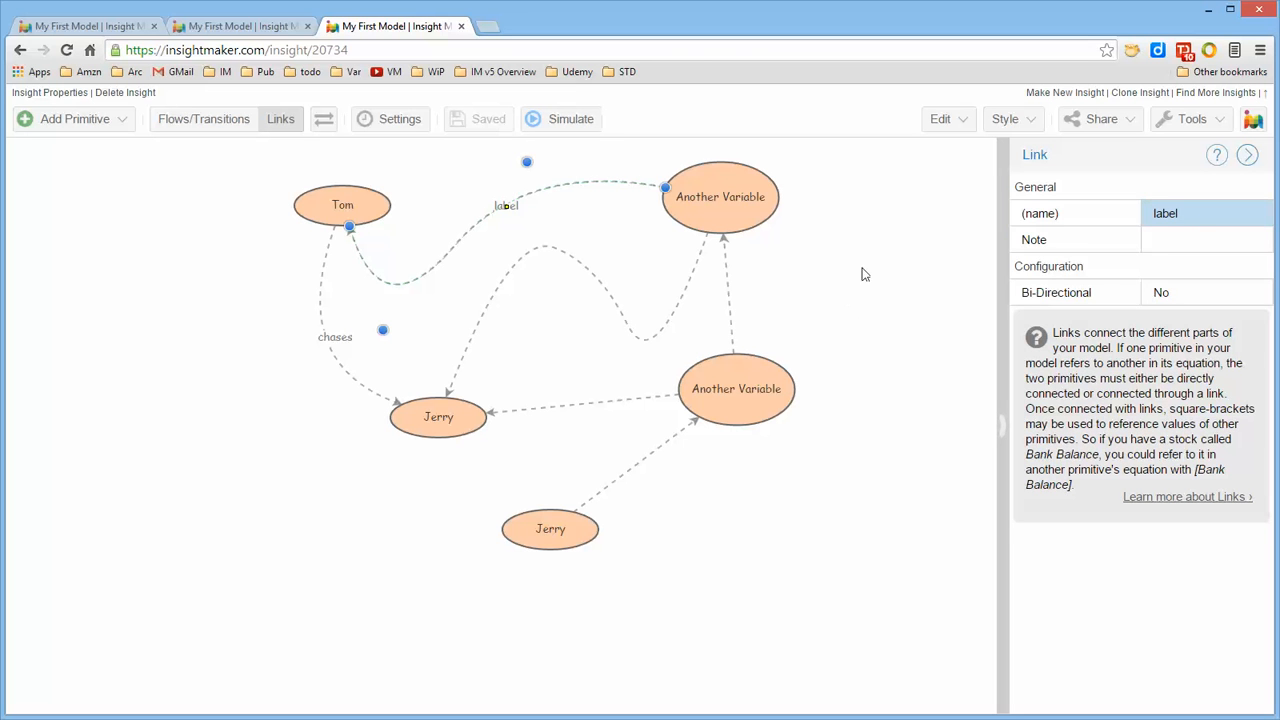
{"action": "left_click", "coordinate": [865, 275]}
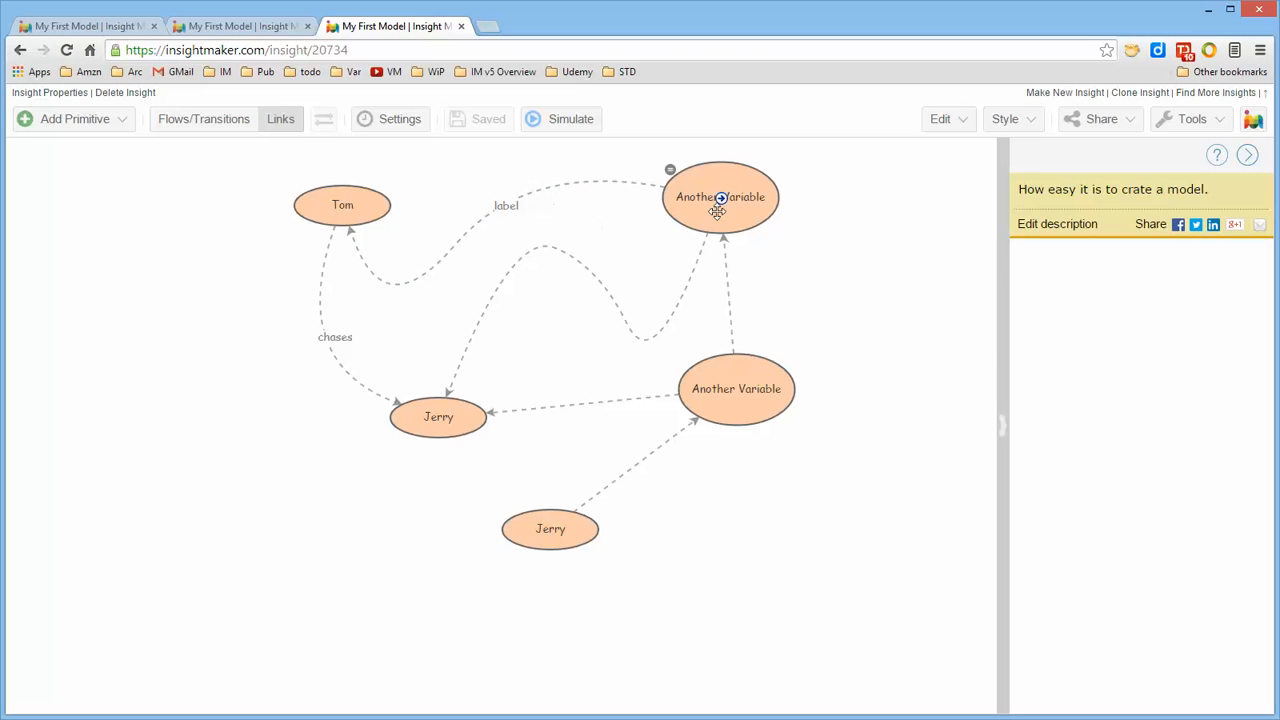